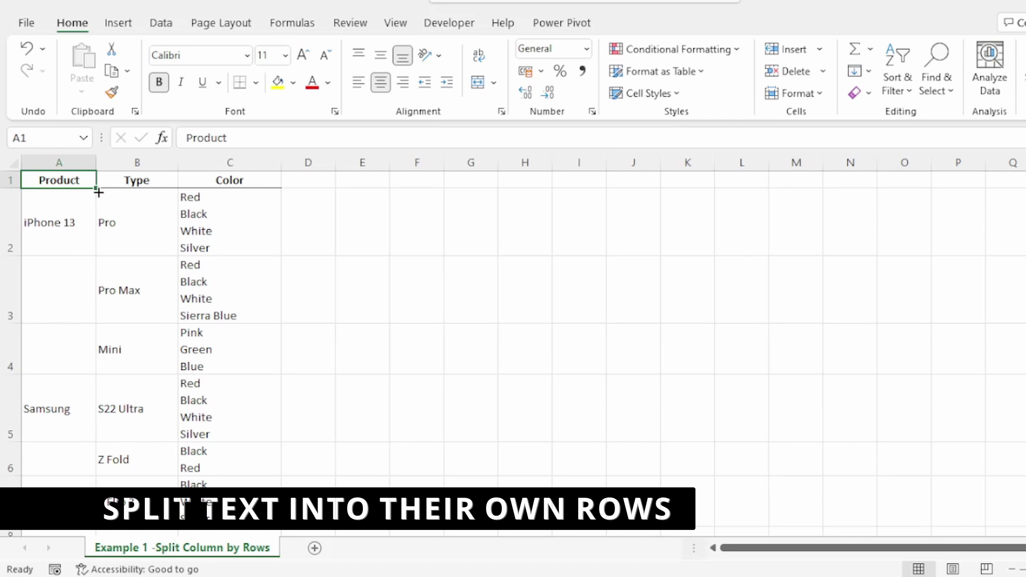
Examine the source data's Product, Type and Color columns and the end-result table listing the number of colors per product type
{"action": "left_click", "coordinate": [135, 185]}
{"action": "left_click", "coordinate": [227, 180]}
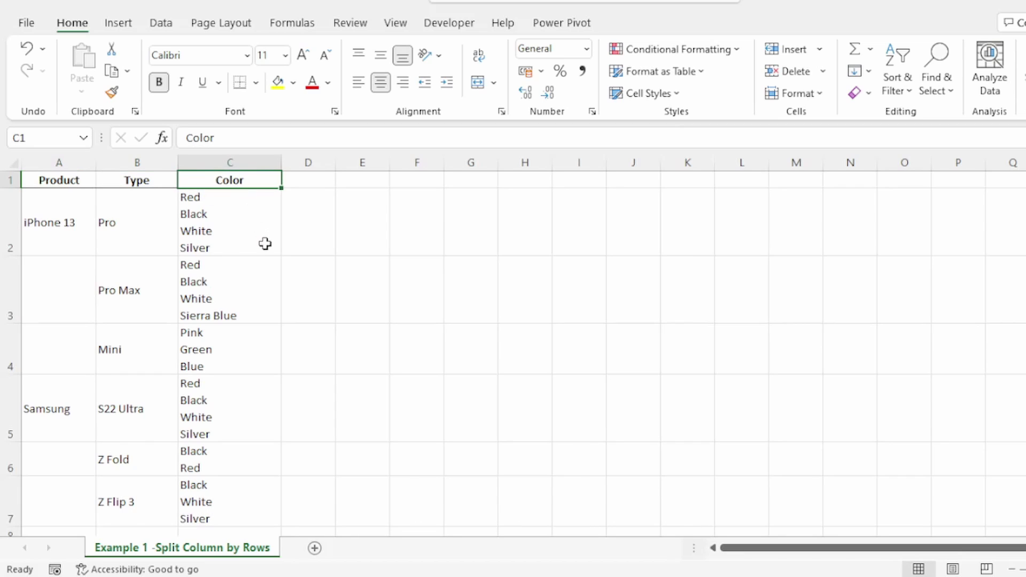
{"action": "left_click", "coordinate": [79, 214]}
{"action": "left_click_drag", "start_coordinate": [140, 214], "coordinate": [146, 351]}
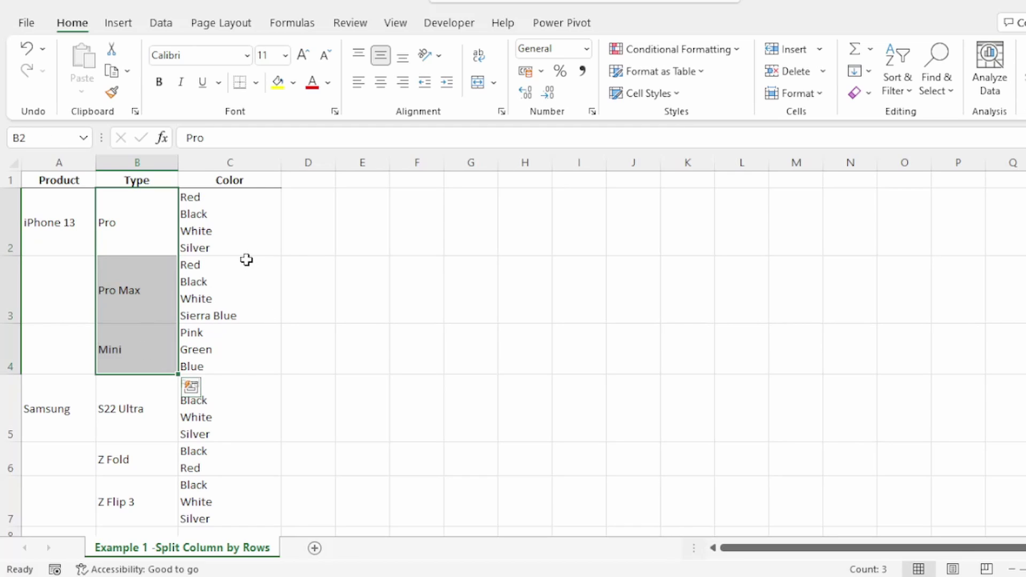
{"action": "left_click", "coordinate": [155, 295]}
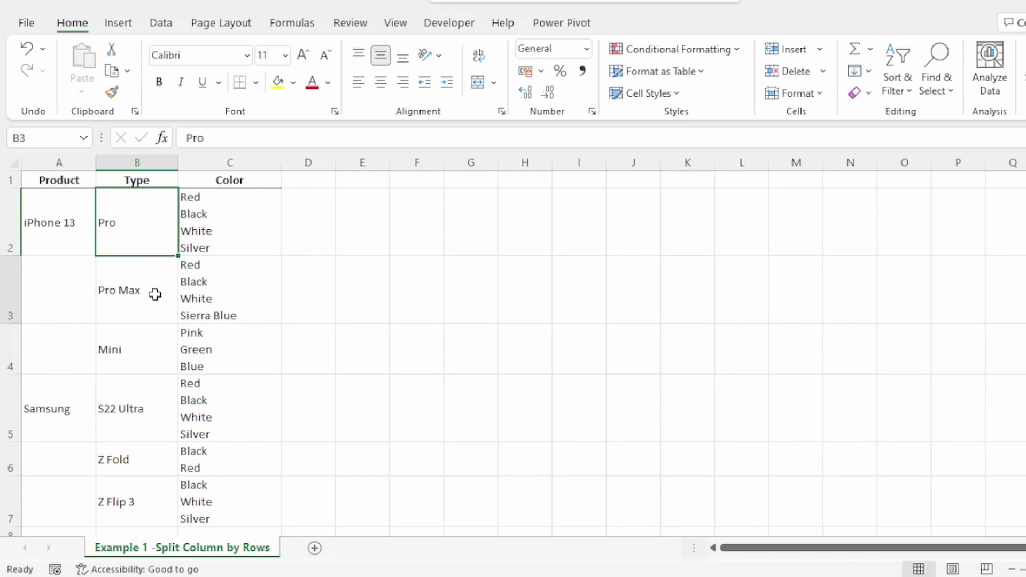
{"action": "left_click", "coordinate": [140, 348]}
{"action": "left_click_drag", "start_coordinate": [220, 213], "coordinate": [234, 351]}
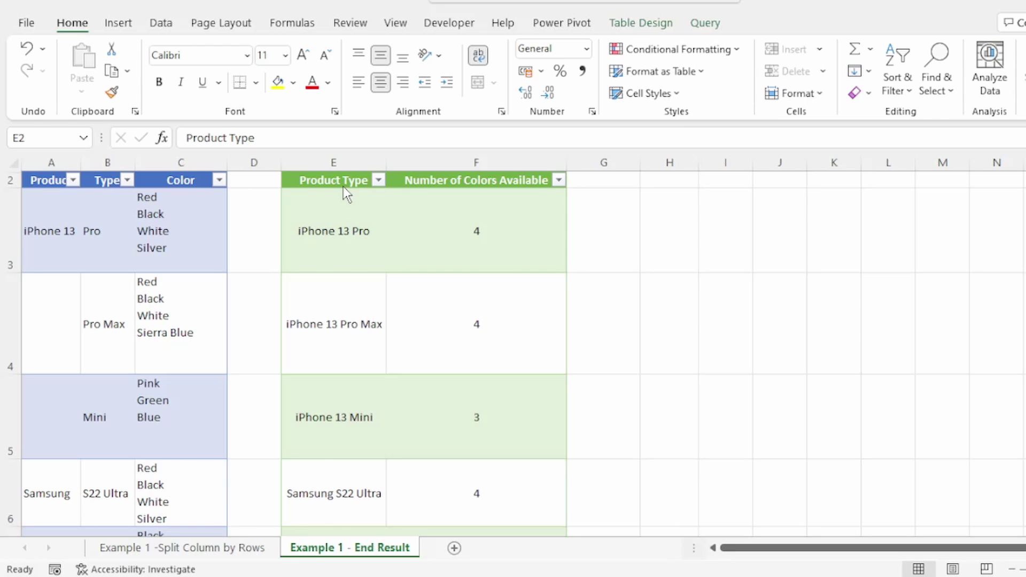
{"action": "left_click", "coordinate": [471, 184]}
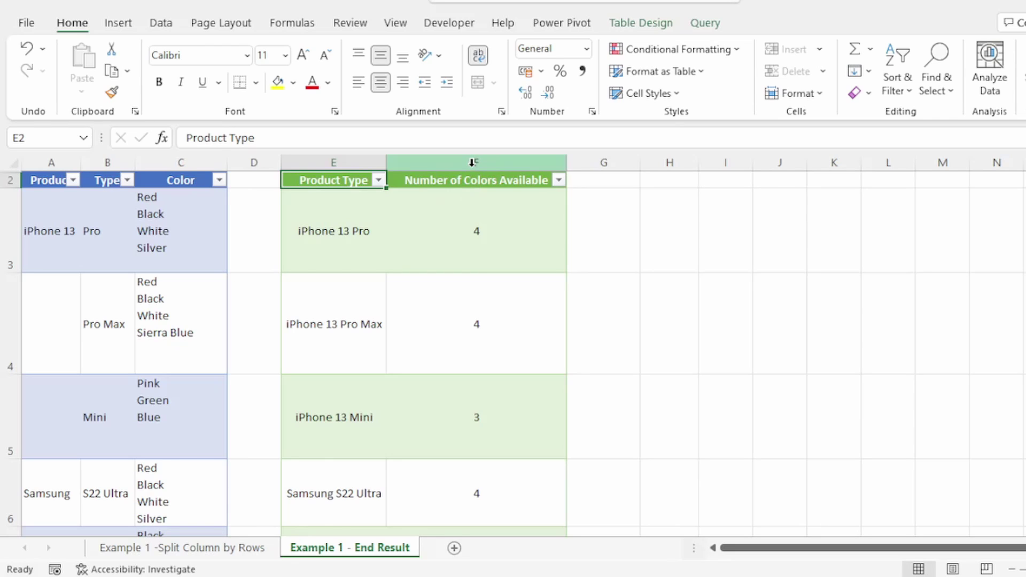
{"action": "key", "text": "ctrl+shift+Down"}
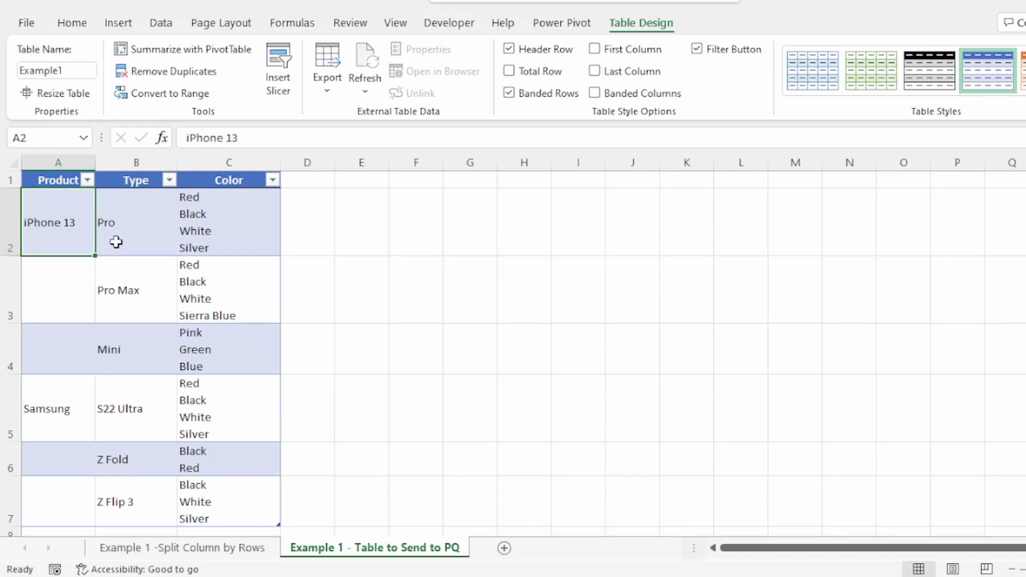
Load the Example1 table into the Power Query Editor and delete the automatic Changed Type step
{"action": "left_click", "coordinate": [78, 71]}
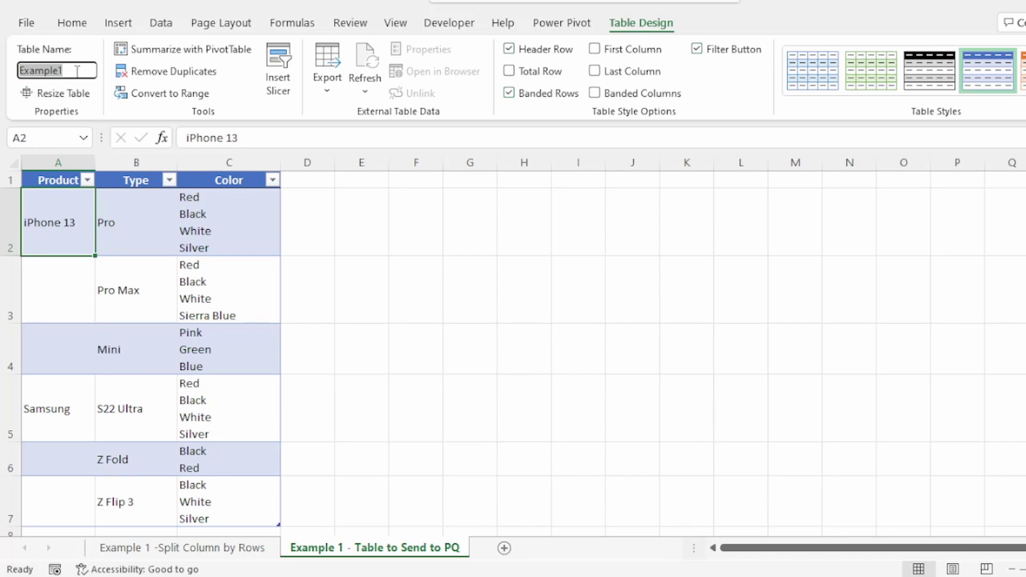
{"action": "left_click", "coordinate": [138, 233]}
{"action": "right_click", "coordinate": [138, 233]}
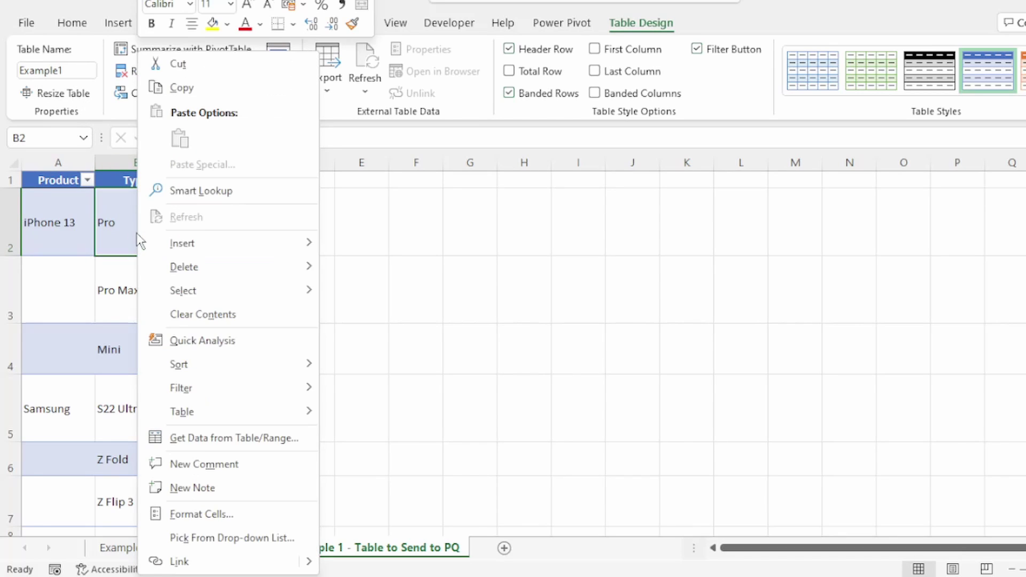
{"action": "left_click", "coordinate": [215, 440]}
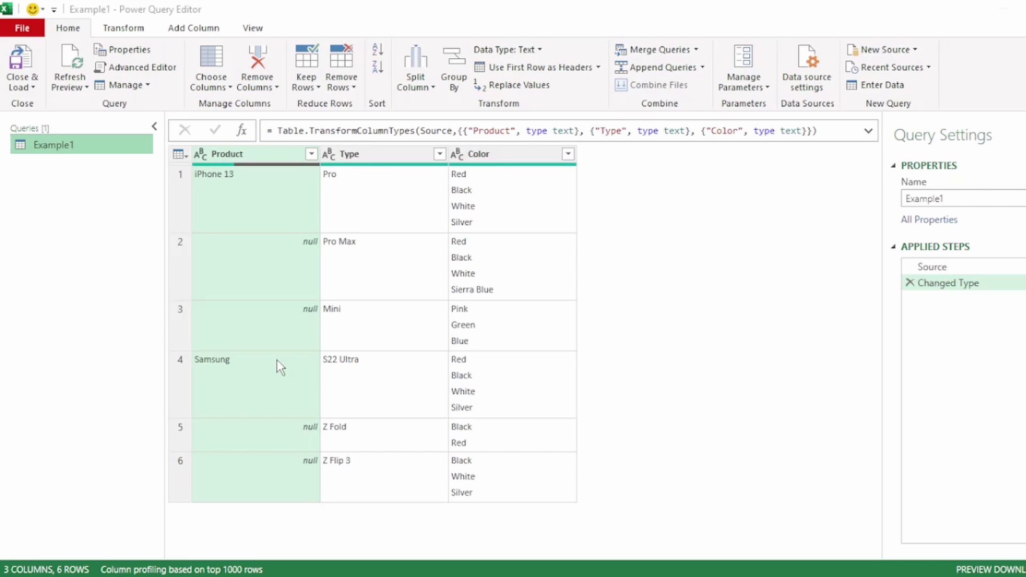
{"action": "left_click", "coordinate": [911, 284]}
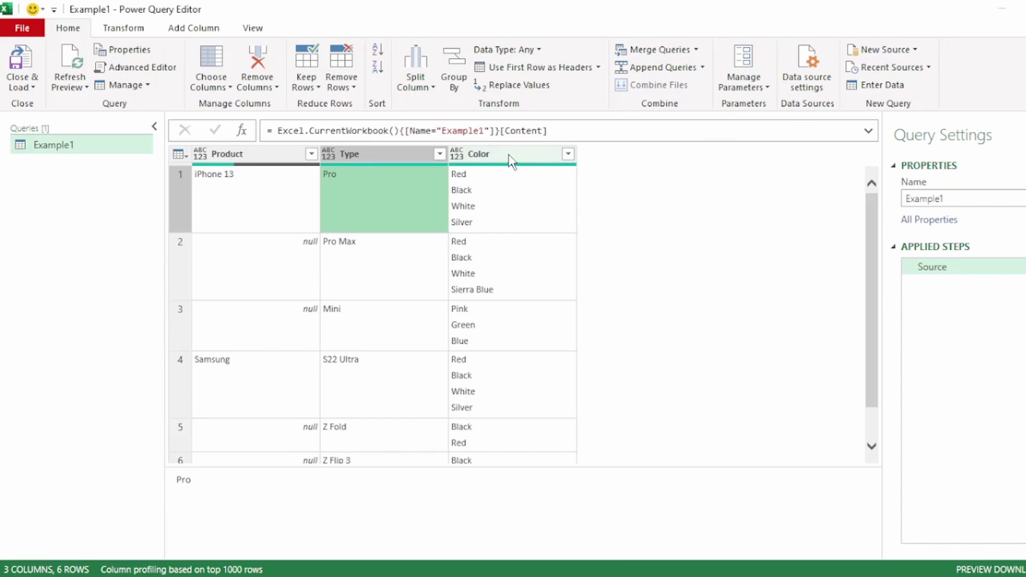
Split the Color column into rows at each line feed delimiter, #(lf), and delete the added Changed Type step
{"action": "left_click", "coordinate": [508, 154]}
{"action": "right_click", "coordinate": [508, 154]}
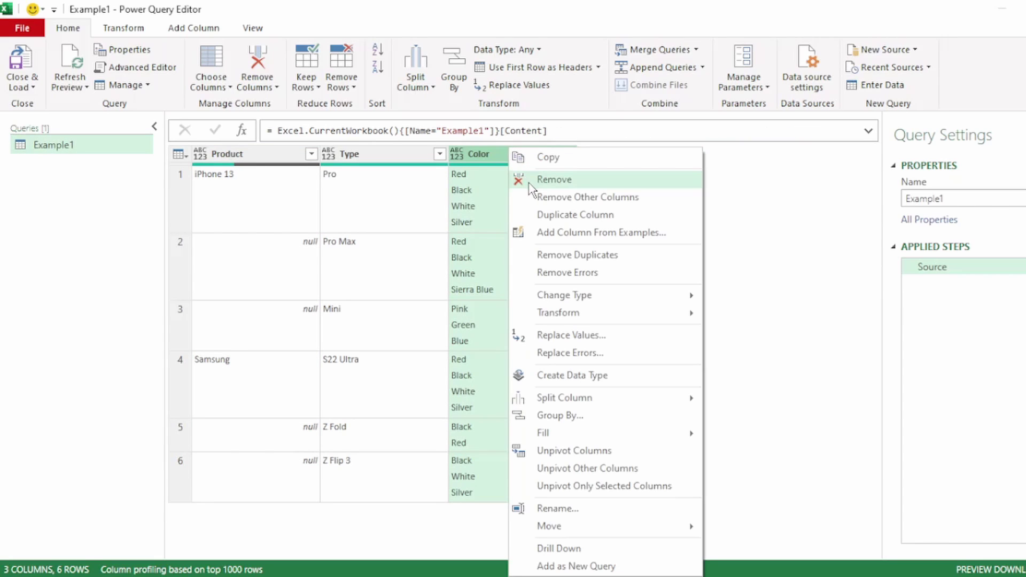
{"action": "mouse_move", "coordinate": [581, 400]}
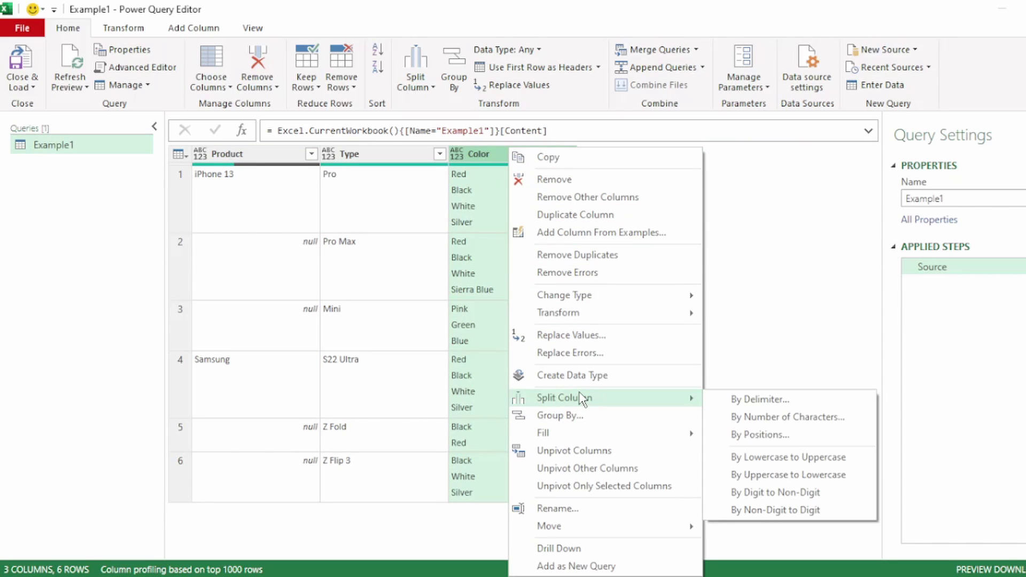
{"action": "left_click", "coordinate": [770, 400]}
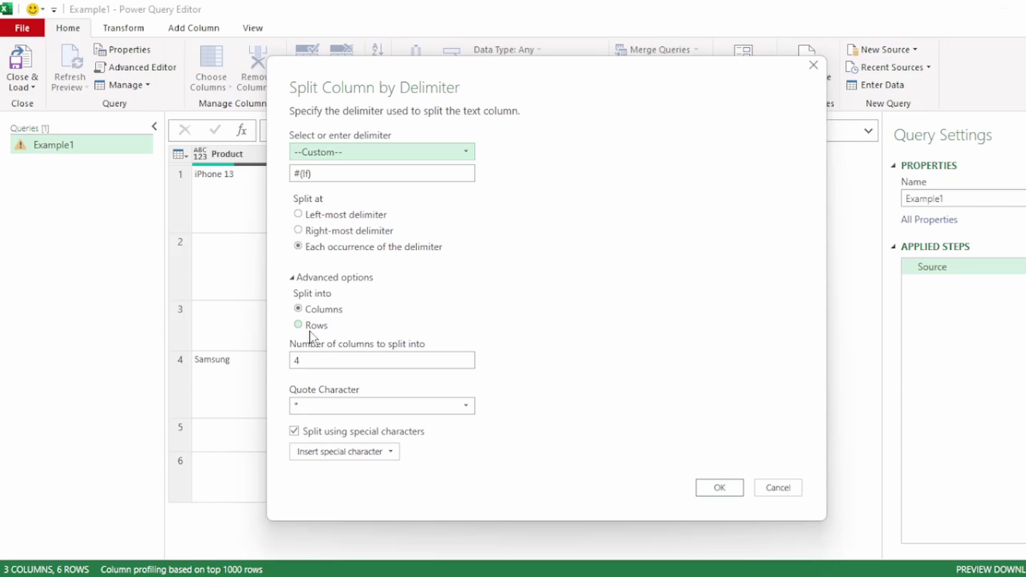
{"action": "left_click_drag", "start_coordinate": [475, 86], "coordinate": [729, 112]}
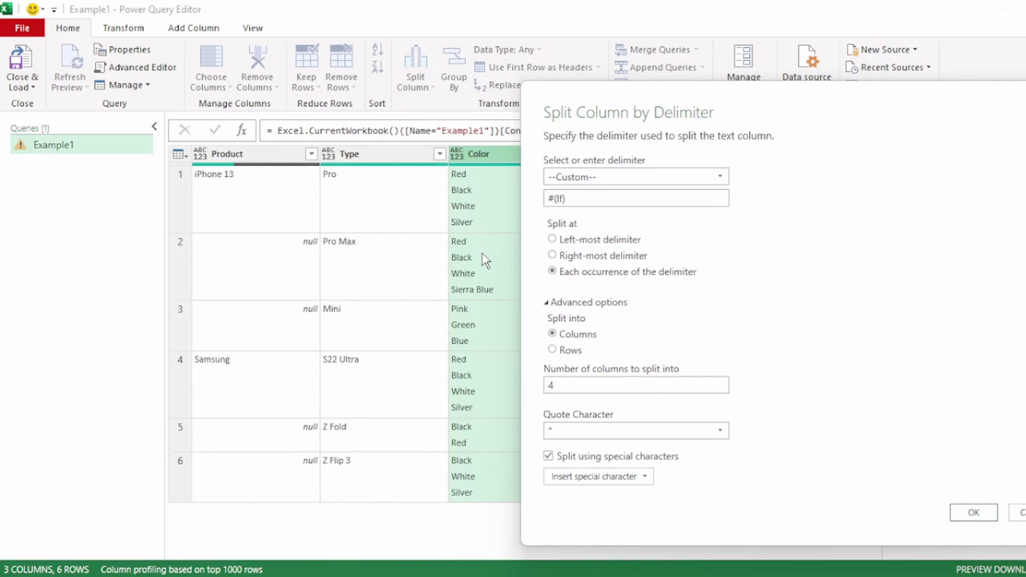
{"action": "left_click", "coordinate": [567, 353]}
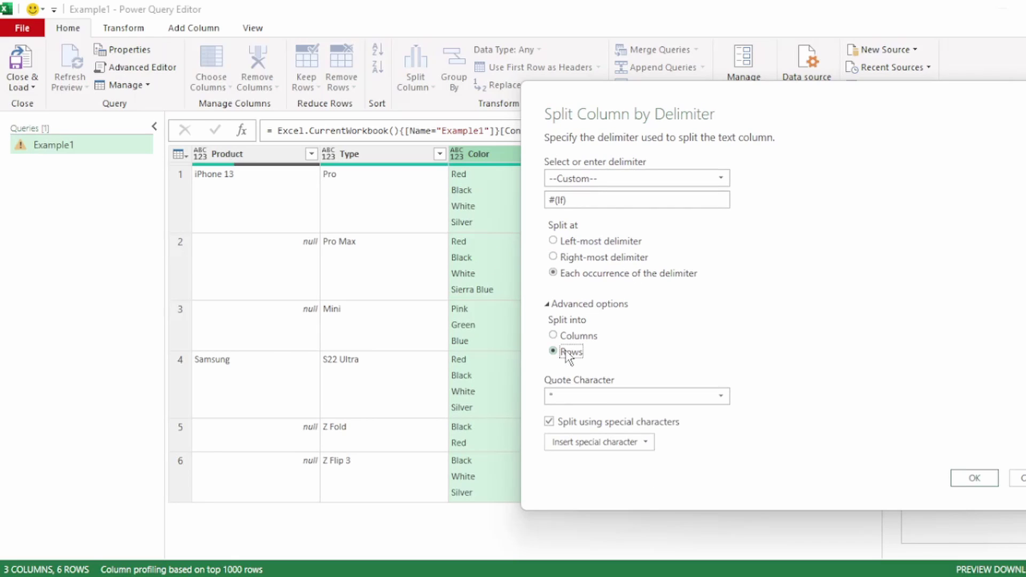
{"action": "left_click", "coordinate": [974, 479]}
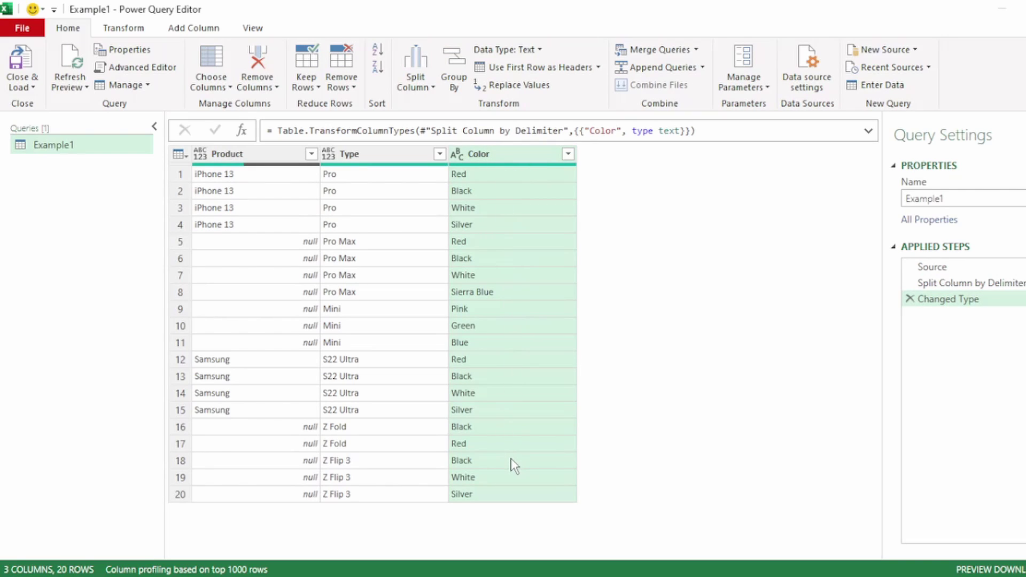
{"action": "left_click", "coordinate": [910, 299]}
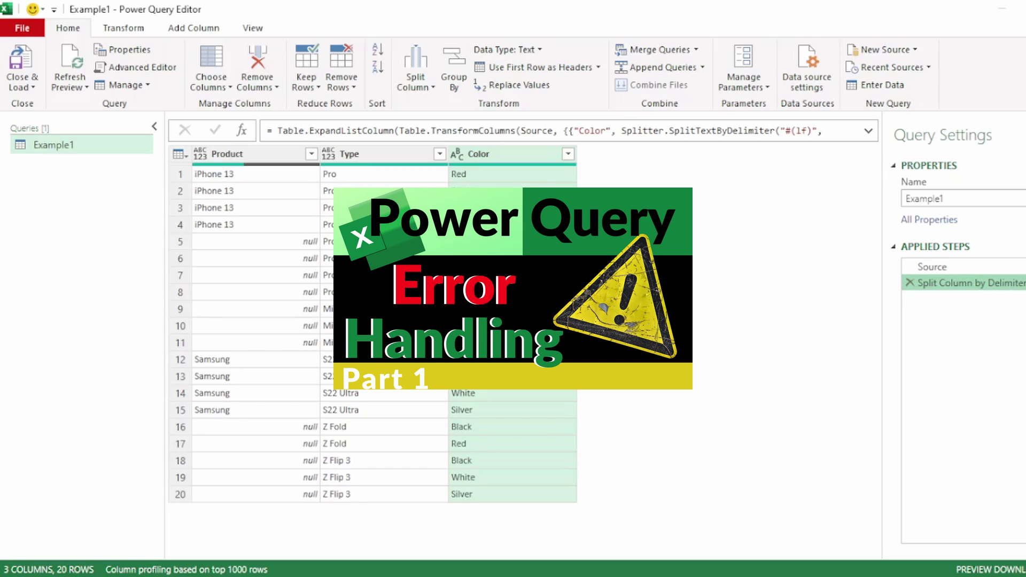
{"action": "left_click", "coordinate": [658, 274]}
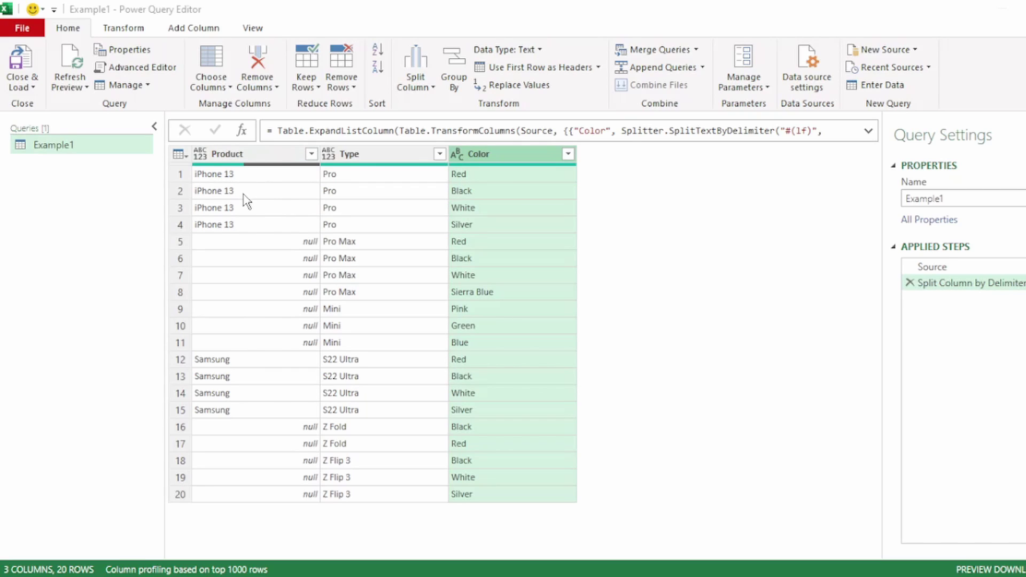
Fill the Product column down to replace its null values
{"action": "left_click", "coordinate": [273, 156]}
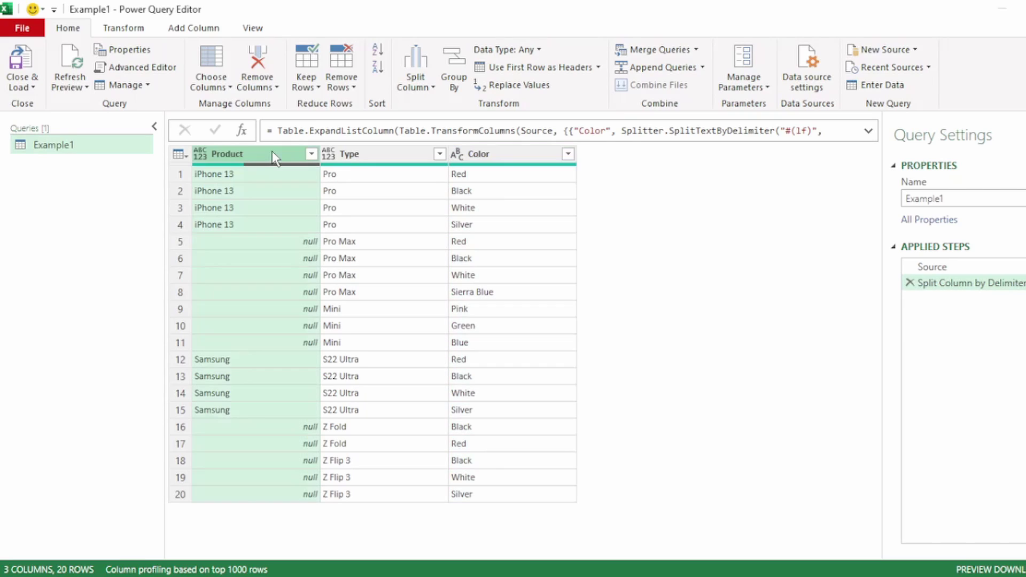
{"action": "right_click", "coordinate": [271, 155]}
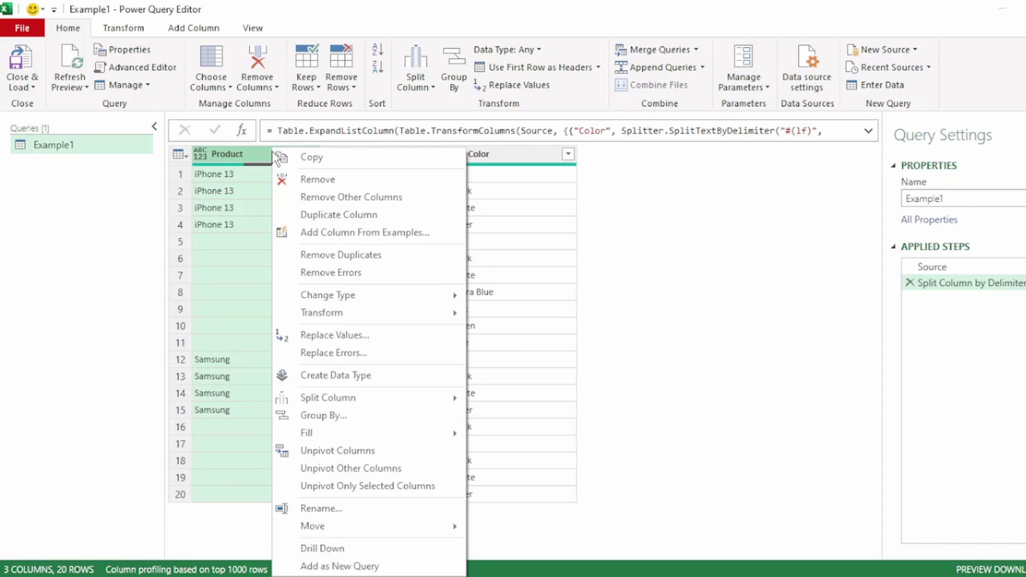
{"action": "mouse_move", "coordinate": [320, 435]}
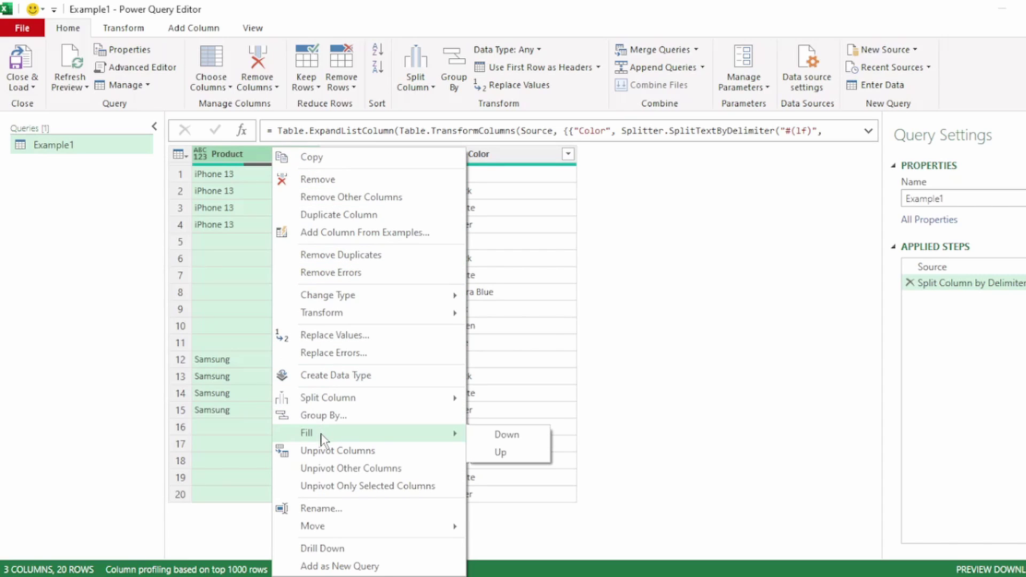
{"action": "left_click", "coordinate": [489, 436]}
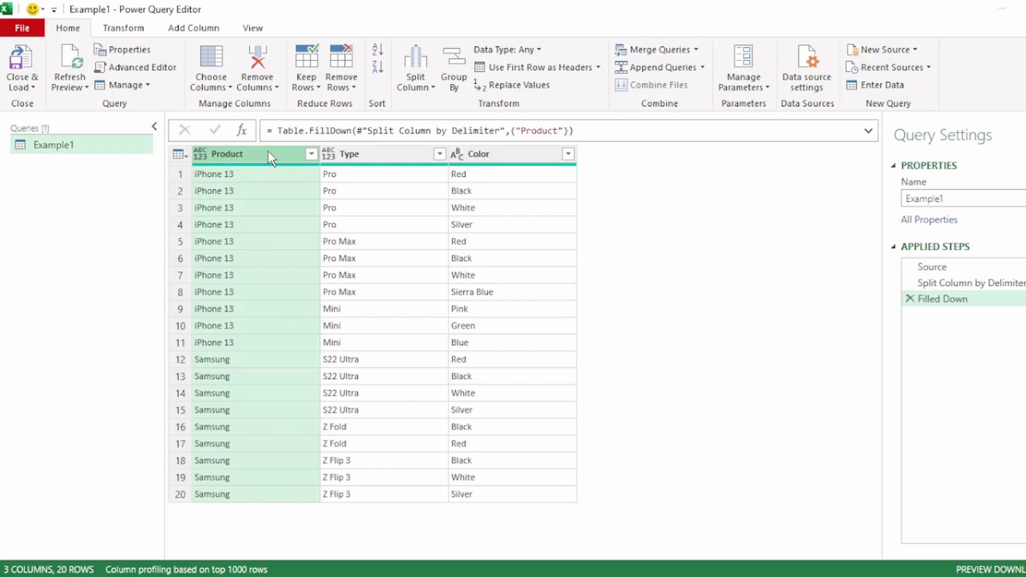
Merge the Product and Type columns with a space separator into a column named Product Type
{"action": "left_click", "coordinate": [390, 153], "text": "ctrl"}
{"action": "right_click", "coordinate": [391, 153]}
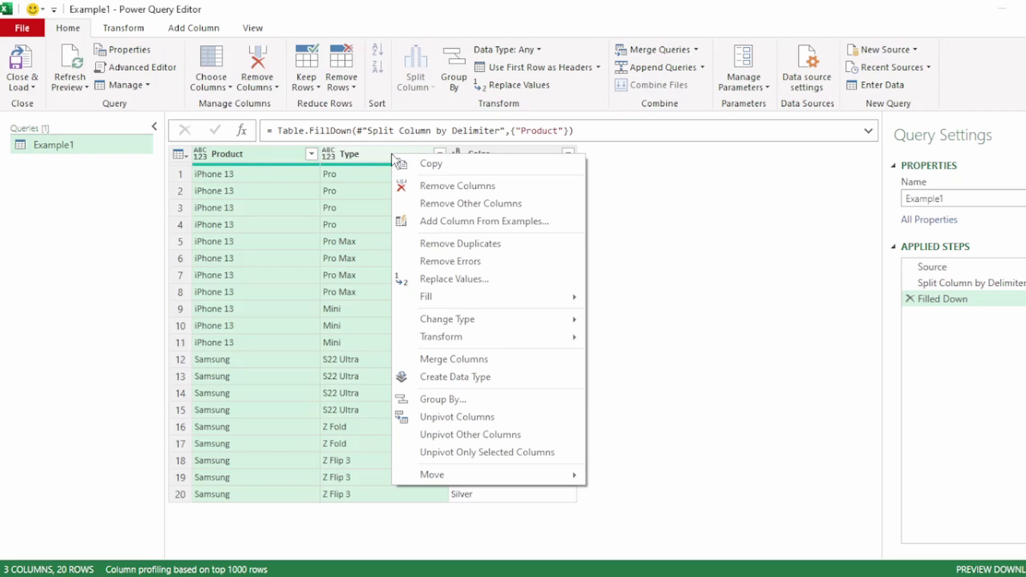
{"action": "left_click", "coordinate": [473, 368]}
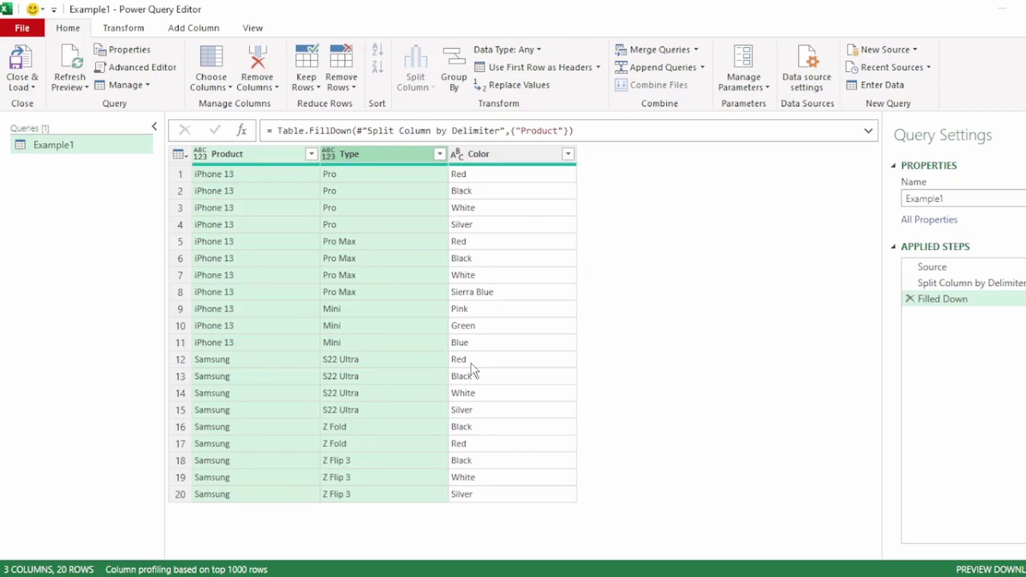
{"action": "left_click", "coordinate": [459, 281]}
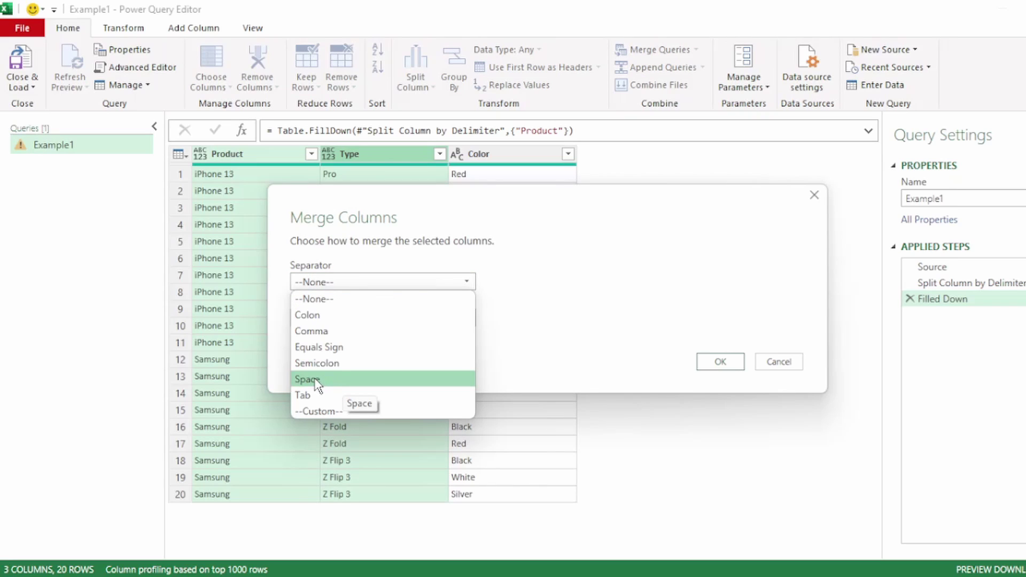
{"action": "left_click", "coordinate": [318, 380]}
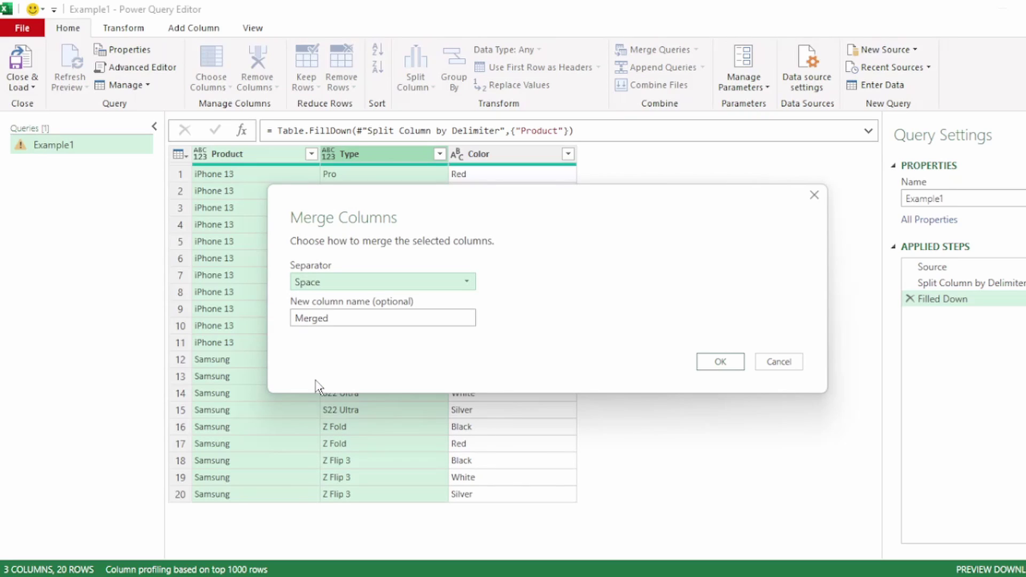
{"action": "double_click", "coordinate": [354, 318]}
{"action": "key", "text": "Caps_Lock"}
{"action": "type", "text": "Product Type"}
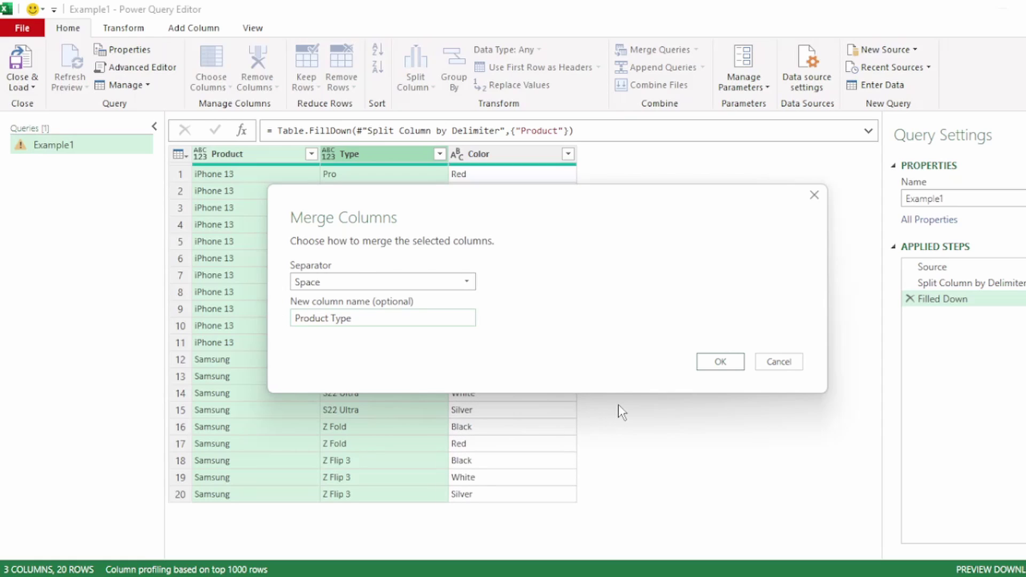
{"action": "left_click", "coordinate": [713, 368]}
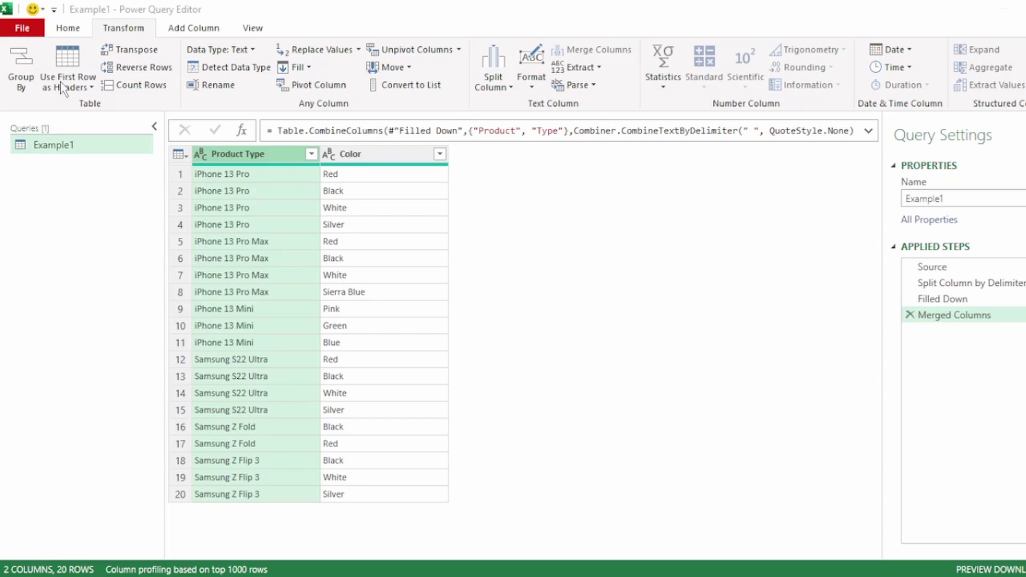
Group the rows by Product Type with a Count Rows column named Number of Available Colors
{"action": "left_click", "coordinate": [21, 69]}
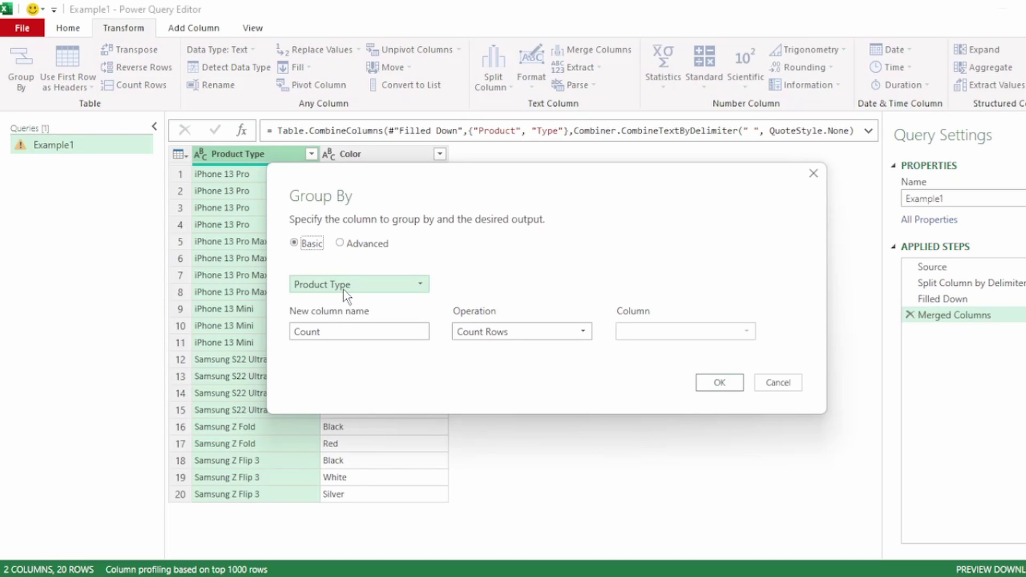
{"action": "left_click", "coordinate": [351, 329]}
{"action": "left_click_drag", "start_coordinate": [351, 330], "coordinate": [287, 332]}
{"action": "type", "text": "Number of Available Colors"}
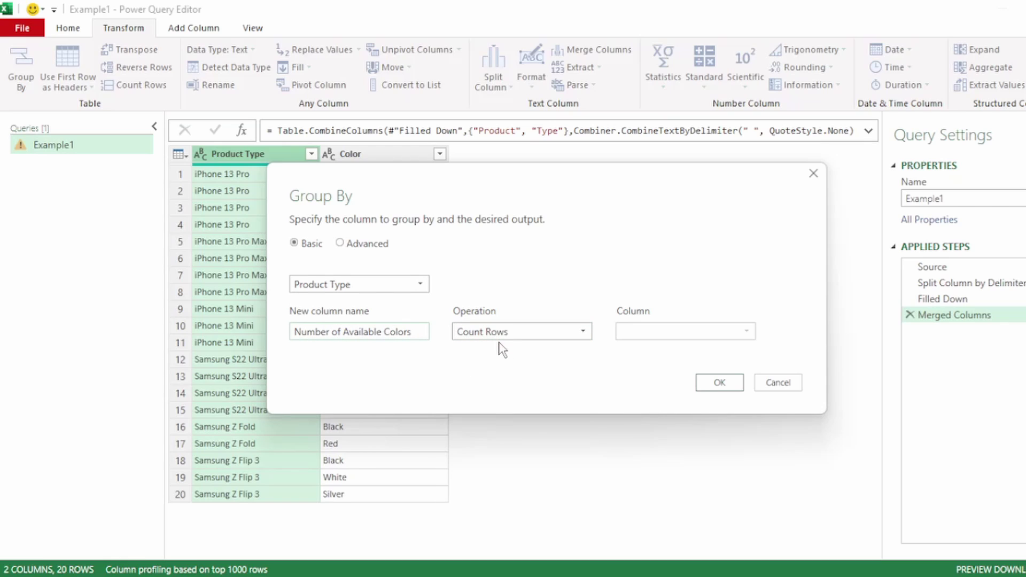
{"action": "left_click", "coordinate": [720, 383]}
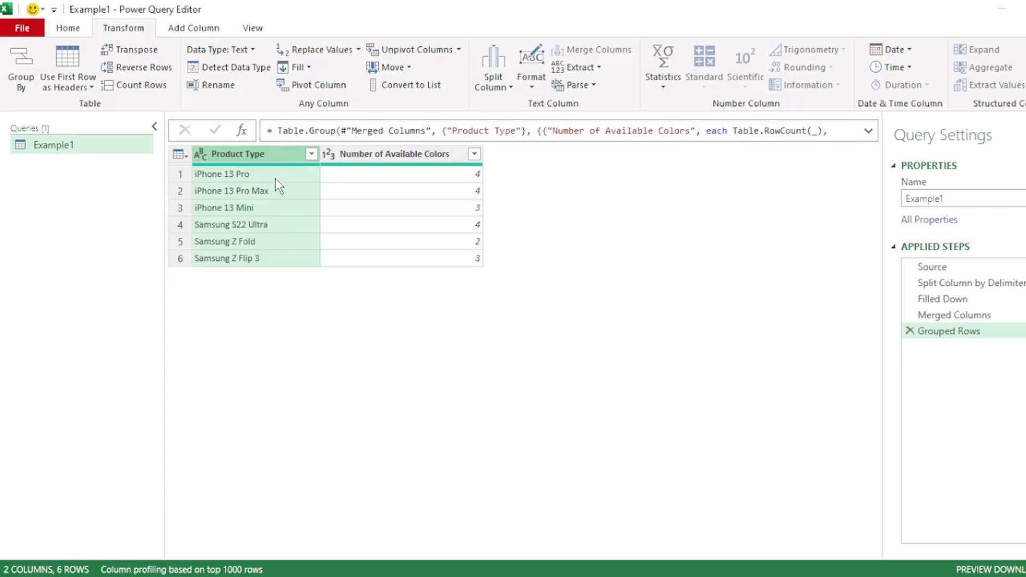
{"action": "left_click", "coordinate": [441, 155]}
{"action": "left_click", "coordinate": [278, 159]}
Close the editor and load the query as a table in the existing Excel worksheet, starting at cell E1
{"action": "left_click", "coordinate": [22, 27]}
{"action": "left_click", "coordinate": [53, 93]}
{"action": "left_click", "coordinate": [111, 448]}
{"action": "left_click", "coordinate": [274, 467]}
{"action": "left_click", "coordinate": [374, 182]}
{"action": "left_click", "coordinate": [287, 351]}
{"action": "left_click", "coordinate": [235, 529]}
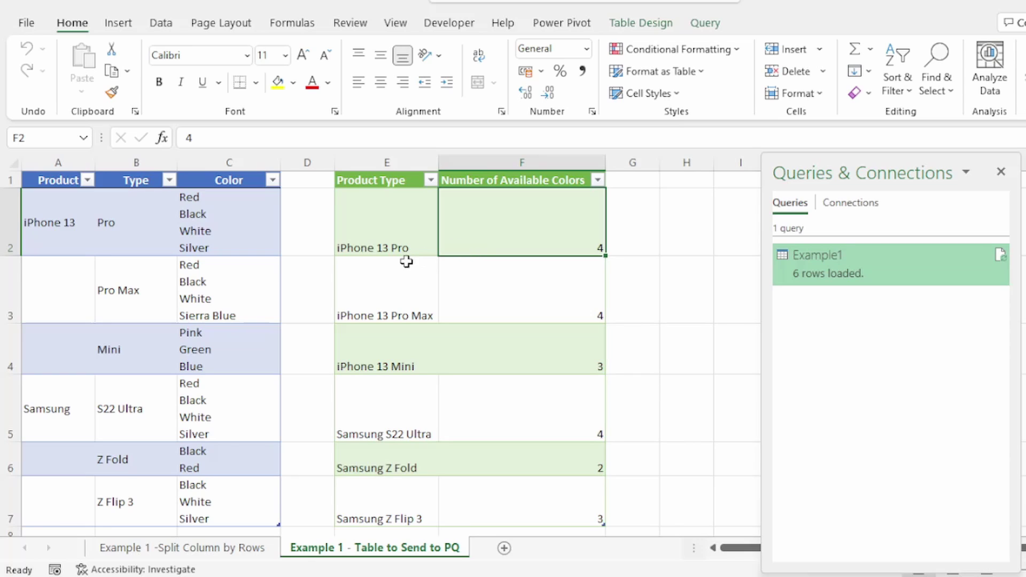
Add a line break after Silver in the iPhone 13 Pro color cell C2 and refresh the query's output table
{"action": "left_click", "coordinate": [220, 229]}
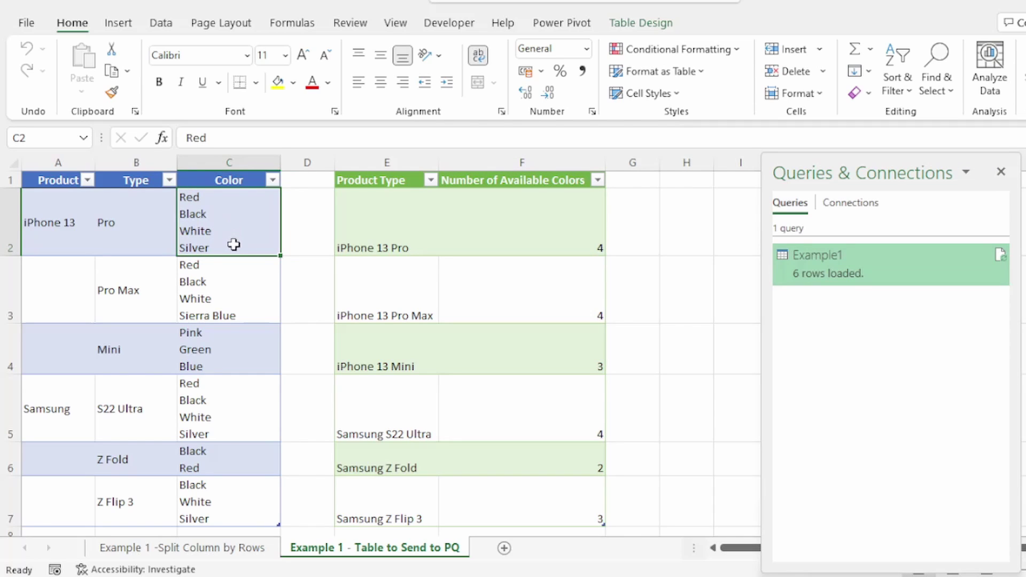
{"action": "double_click", "coordinate": [228, 232]}
{"action": "key", "text": "alt+Return"}
{"action": "right_click", "coordinate": [507, 225]}
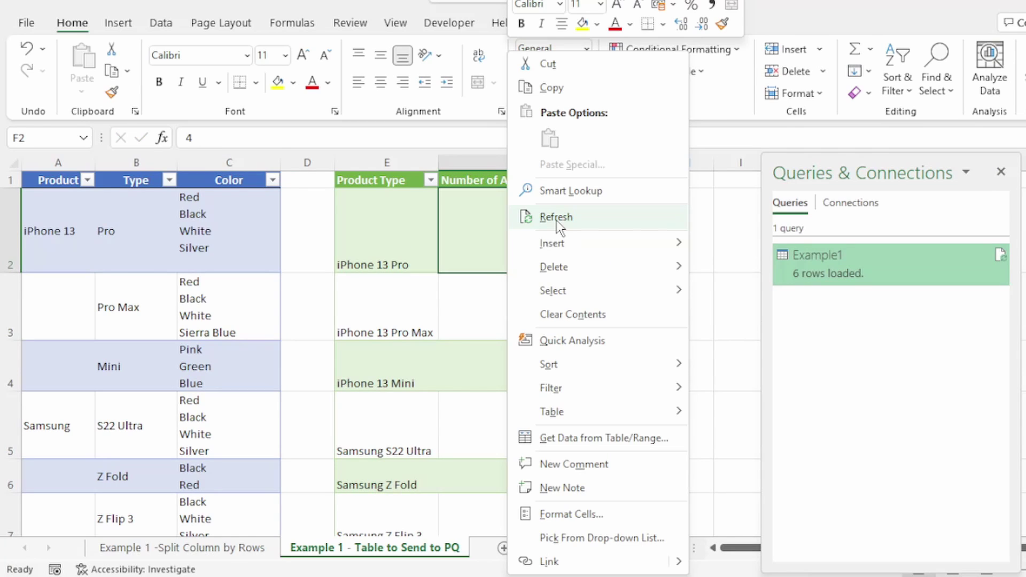
{"action": "left_click", "coordinate": [556, 219]}
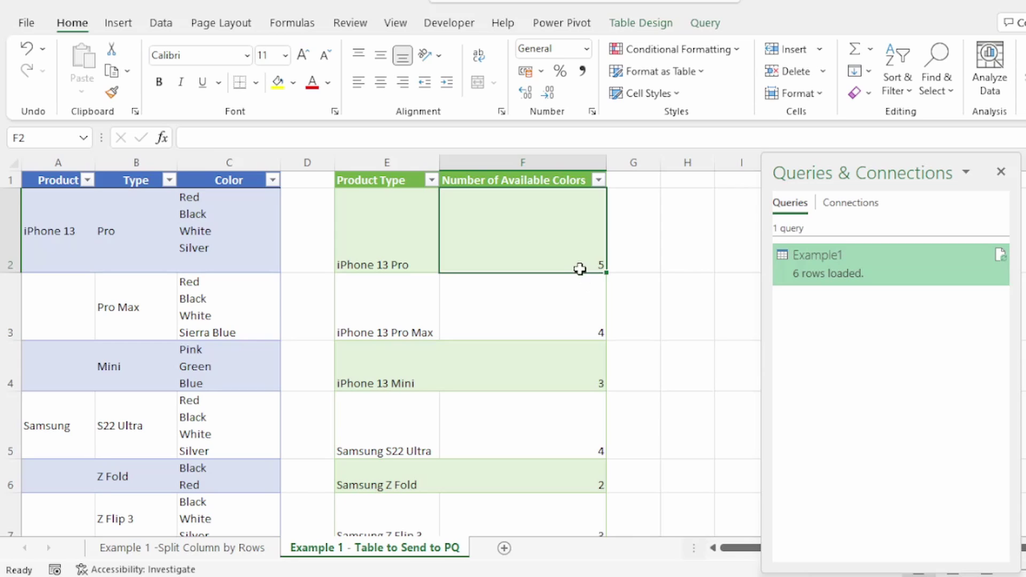
Edit the Example1 query to filter blank values out of Color right after the Split Column by Delimiter step, and load the result
{"action": "double_click", "coordinate": [854, 269]}
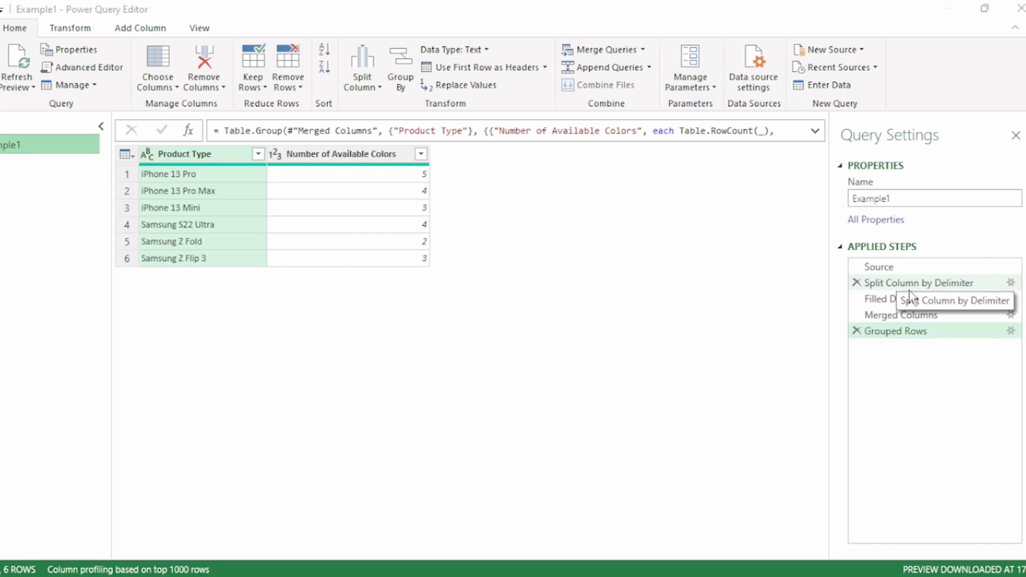
{"action": "left_click", "coordinate": [909, 285]}
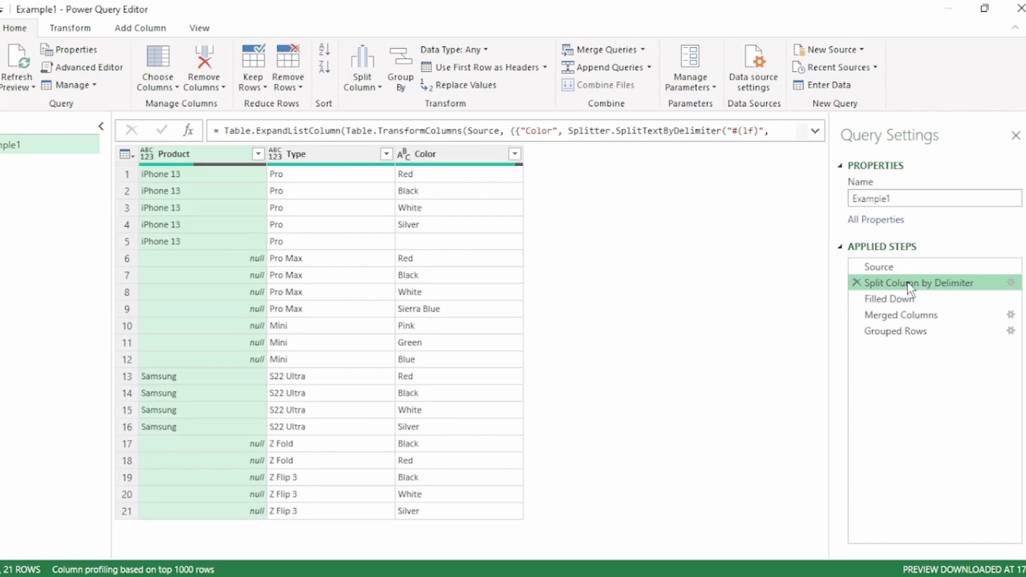
{"action": "left_click", "coordinate": [463, 156]}
{"action": "left_click", "coordinate": [514, 154]}
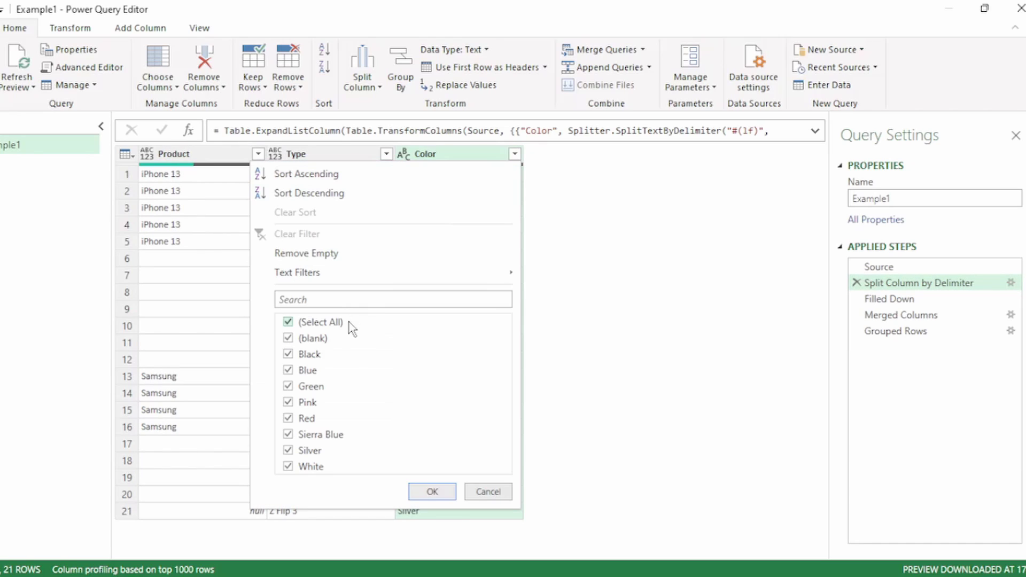
{"action": "left_click", "coordinate": [288, 339]}
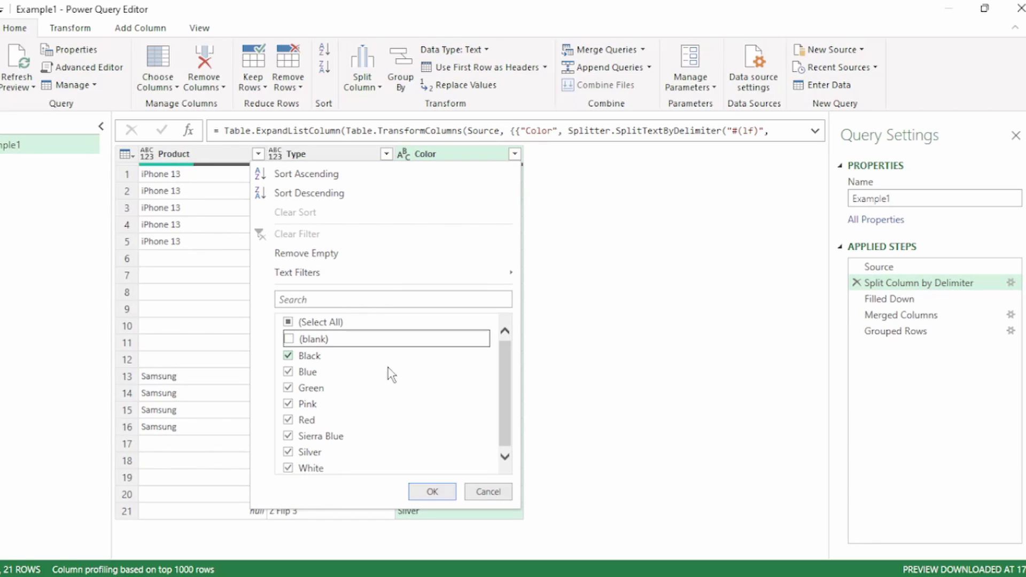
{"action": "left_click", "coordinate": [433, 493]}
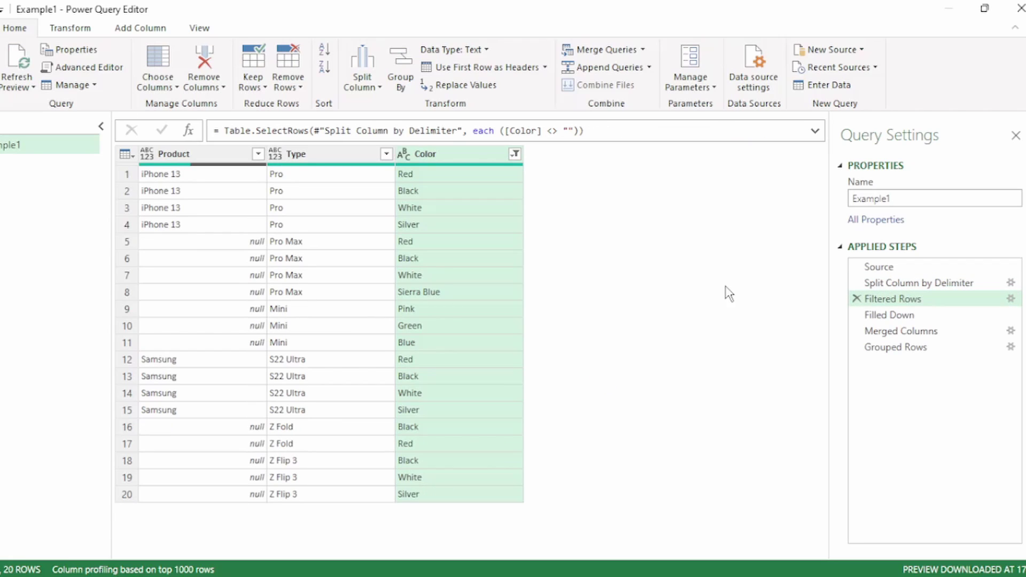
{"action": "left_click", "coordinate": [3, 53]}
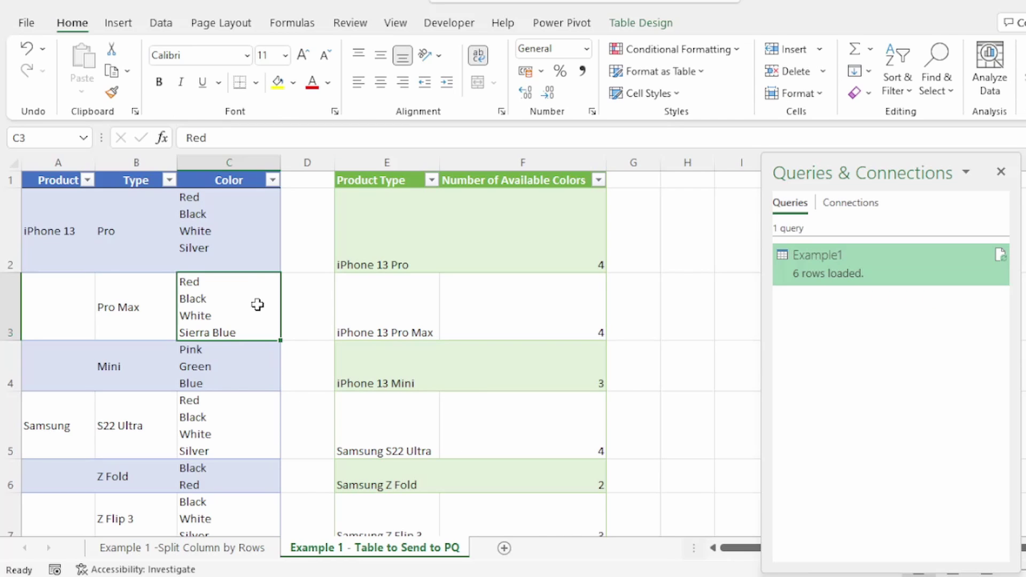
Add a line break after Sierra Blue in the iPhone 13 Pro Max color cell C3 and refresh the output table
{"action": "double_click", "coordinate": [257, 305]}
{"action": "left_click", "coordinate": [260, 333]}
{"action": "key", "text": "alt+Return"}
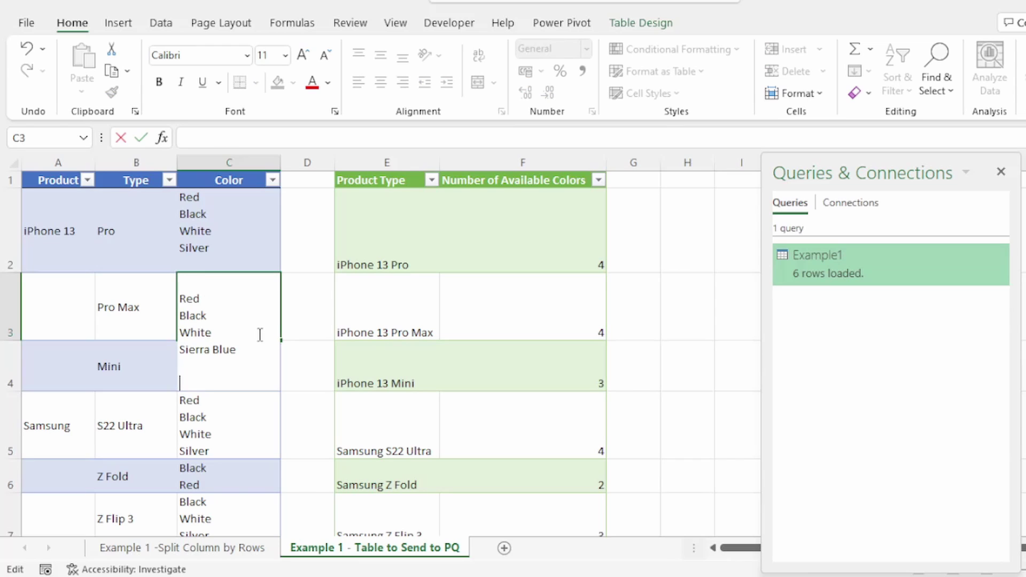
{"action": "left_click", "coordinate": [534, 289]}
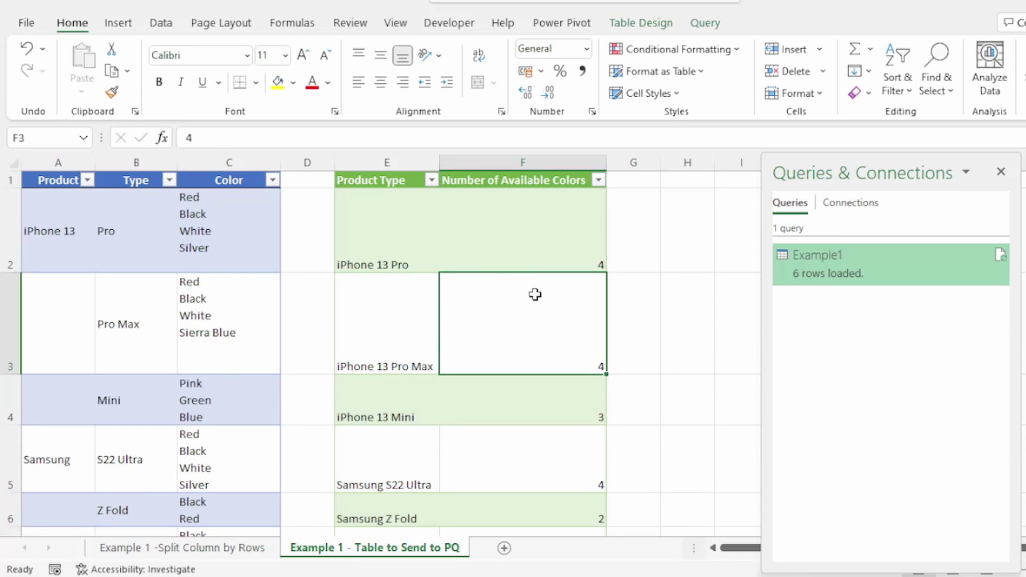
{"action": "right_click", "coordinate": [539, 292]}
{"action": "left_click", "coordinate": [598, 215]}
Copy the Xiaomi Redmi 10 row with colors Grey, Black and Blue and paste it directly below the source table at cell A8
{"action": "left_click", "coordinate": [208, 292]}
{"action": "key", "text": "ctrl+c"}
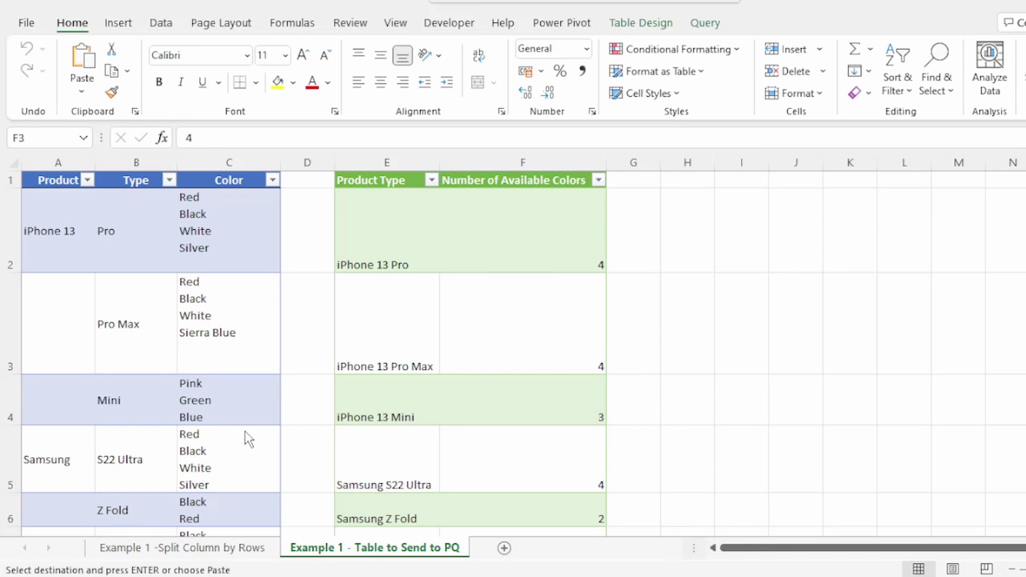
{"action": "scroll", "coordinate": [245, 436], "scroll_direction": "down", "scroll_amount": 2}
{"action": "left_click", "coordinate": [64, 230]}
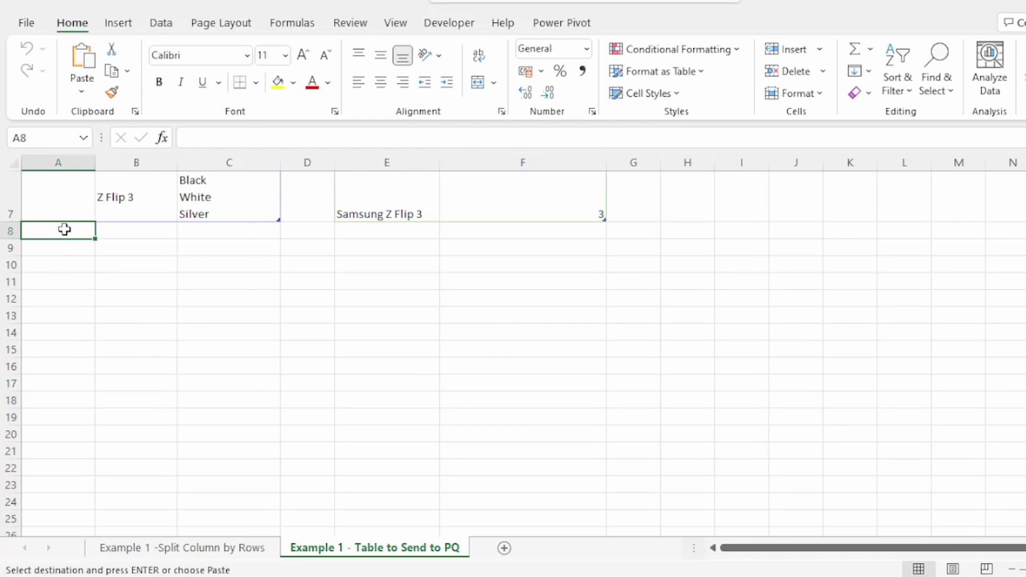
{"action": "right_click", "coordinate": [65, 229]}
{"action": "left_click", "coordinate": [137, 189]}
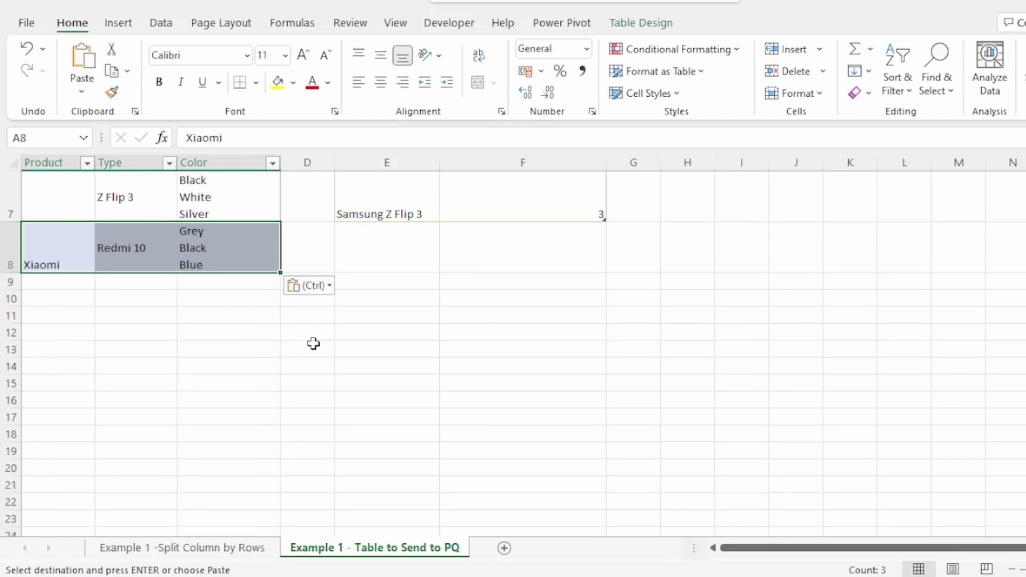
Refresh the Product Type output table to include the added Xiaomi row
{"action": "scroll", "coordinate": [362, 337], "scroll_direction": "up", "scroll_amount": 2}
{"action": "scroll", "coordinate": [362, 337], "scroll_direction": "down", "scroll_amount": 1}
{"action": "left_click", "coordinate": [394, 258]}
{"action": "right_click", "coordinate": [394, 258]}
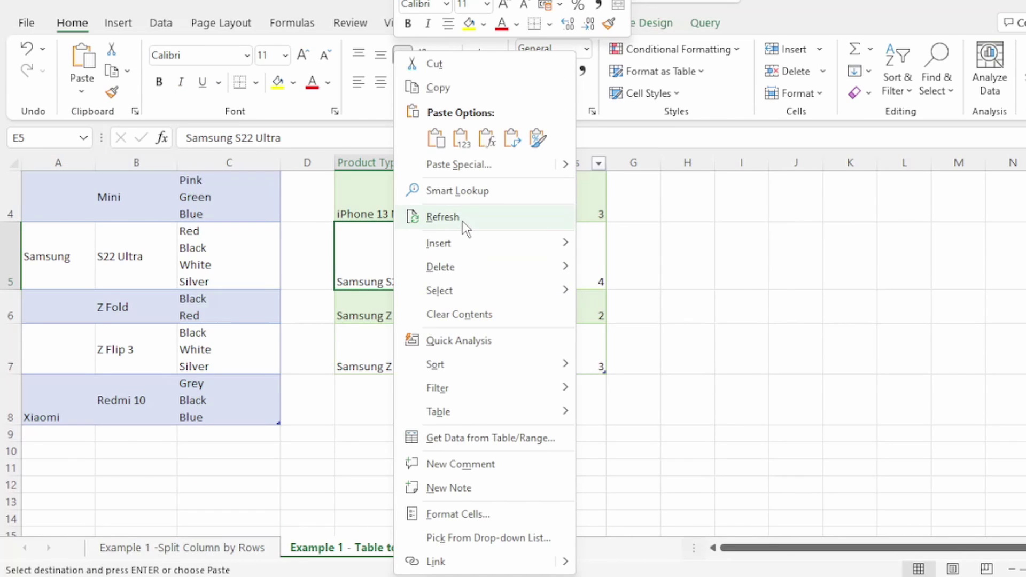
{"action": "left_click", "coordinate": [463, 219]}
{"action": "left_click_drag", "start_coordinate": [366, 396], "coordinate": [529, 396]}
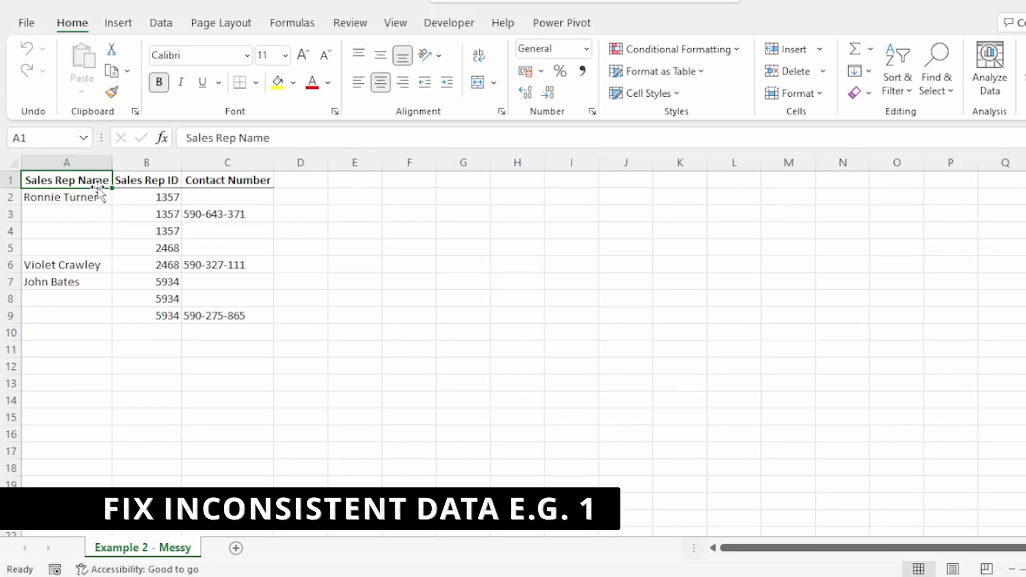
Examine the column headers and blank Sales Rep Name cells on the Example 2 - Messy sheet, and the Example 2 - End Result sheet
{"action": "left_click", "coordinate": [157, 183]}
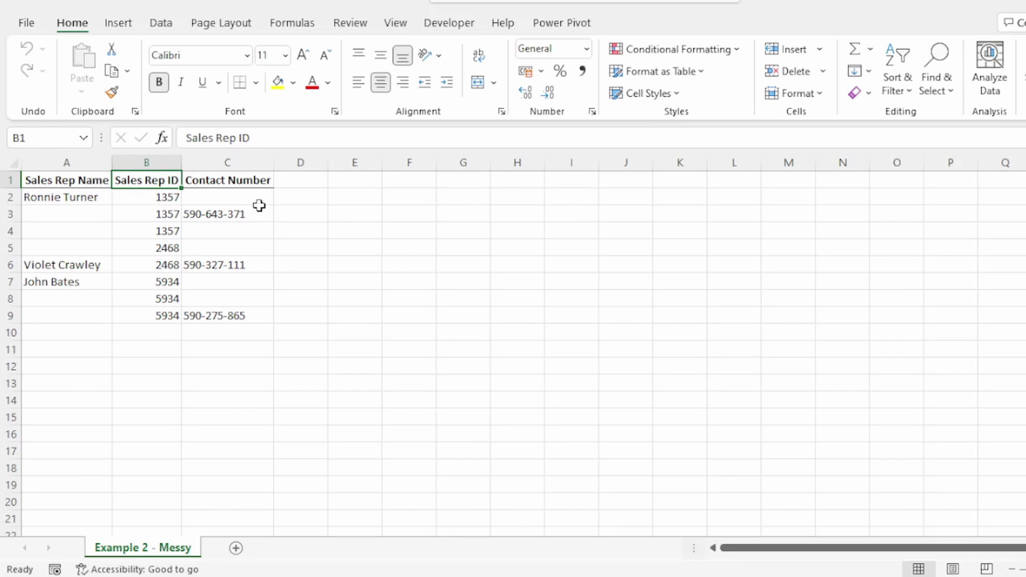
{"action": "left_click", "coordinate": [262, 185]}
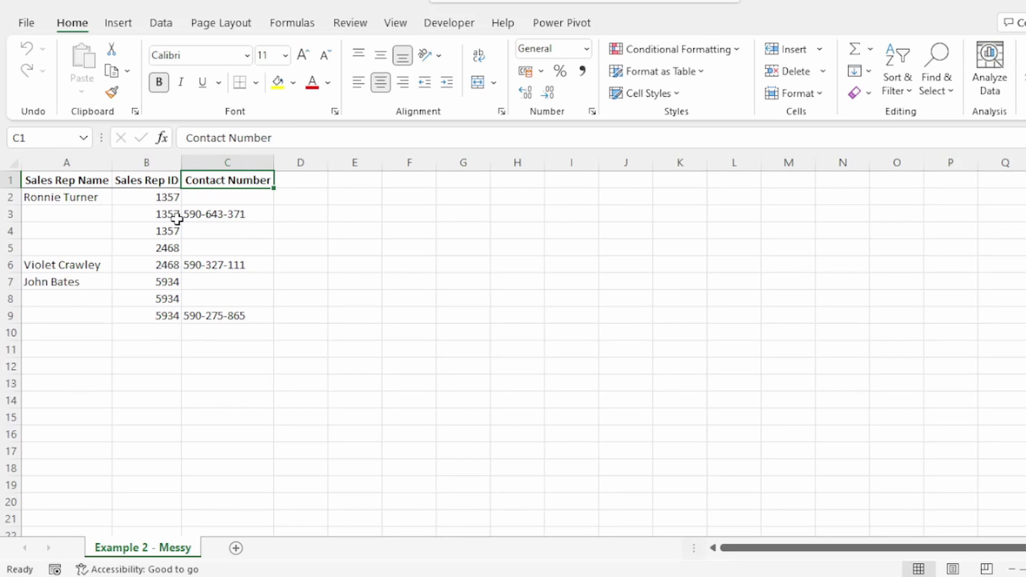
{"action": "left_click_drag", "start_coordinate": [96, 211], "coordinate": [97, 249]}
{"action": "left_click_drag", "start_coordinate": [94, 299], "coordinate": [91, 325]}
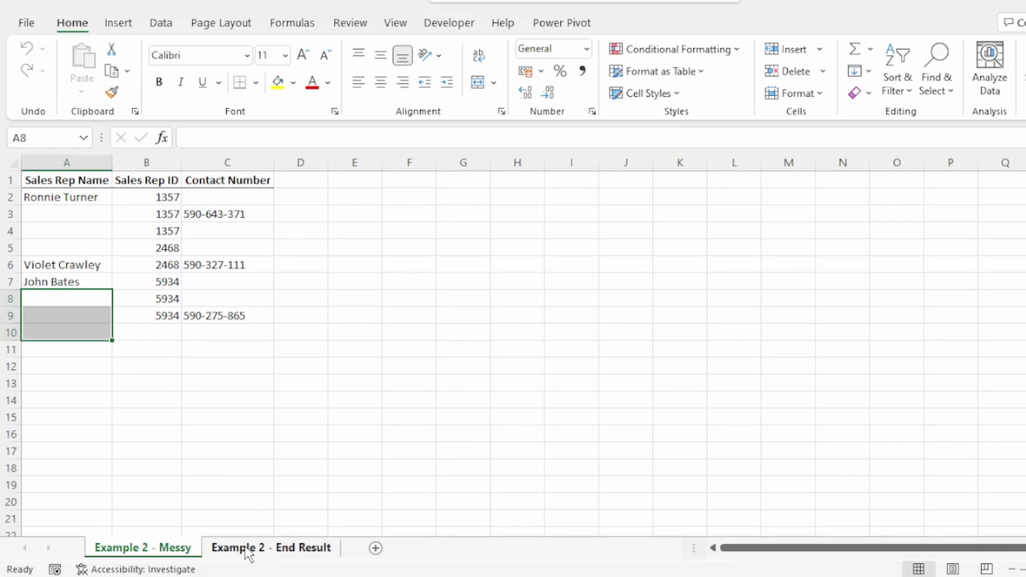
{"action": "left_click", "coordinate": [250, 551]}
{"action": "left_click_drag", "start_coordinate": [62, 179], "coordinate": [307, 231]}
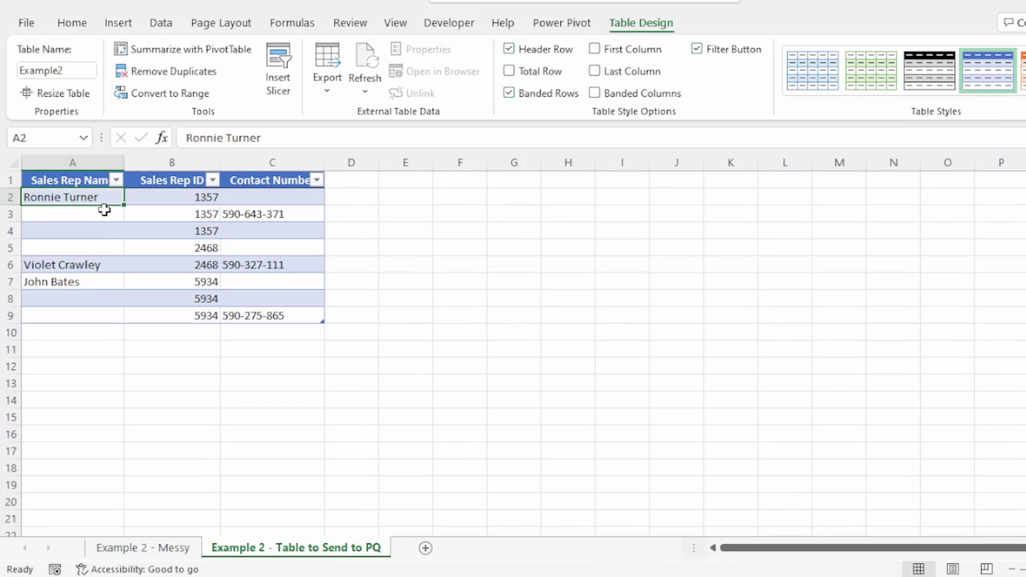
Check the name of the Example2 table and load the table into the Power Query Editor
{"action": "left_click", "coordinate": [87, 71]}
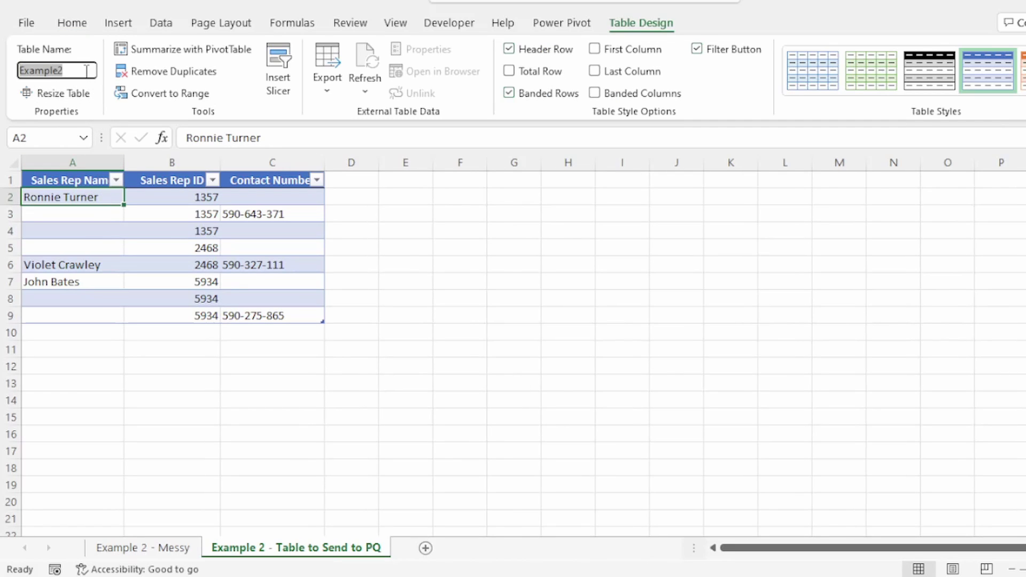
{"action": "left_click", "coordinate": [149, 197]}
{"action": "right_click", "coordinate": [150, 196]}
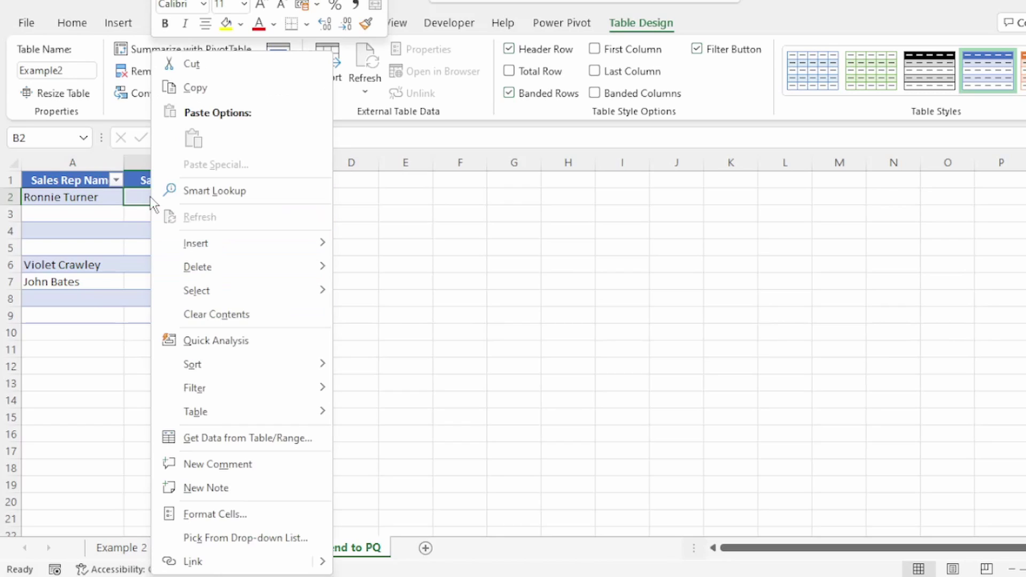
{"action": "left_click", "coordinate": [228, 439]}
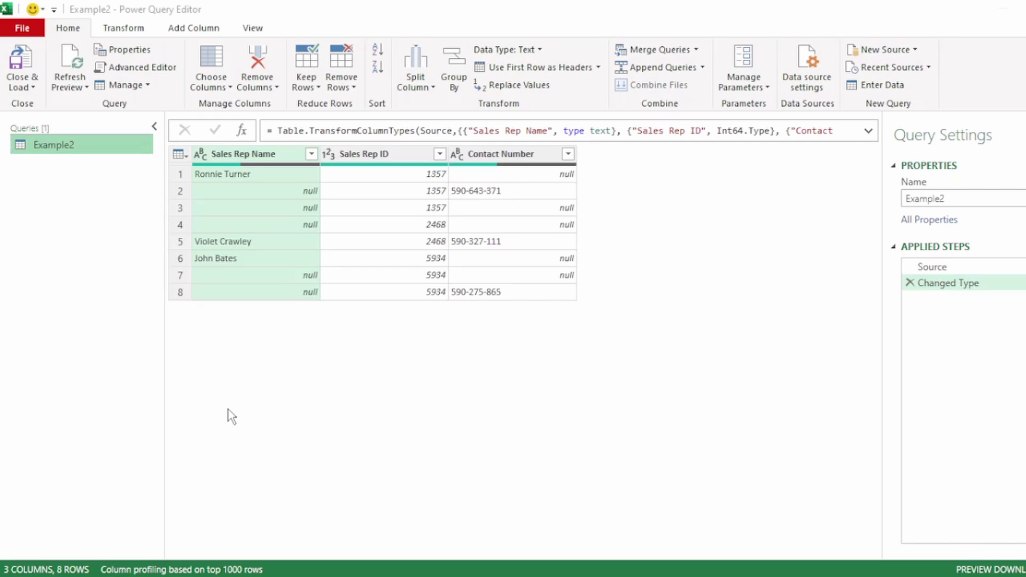
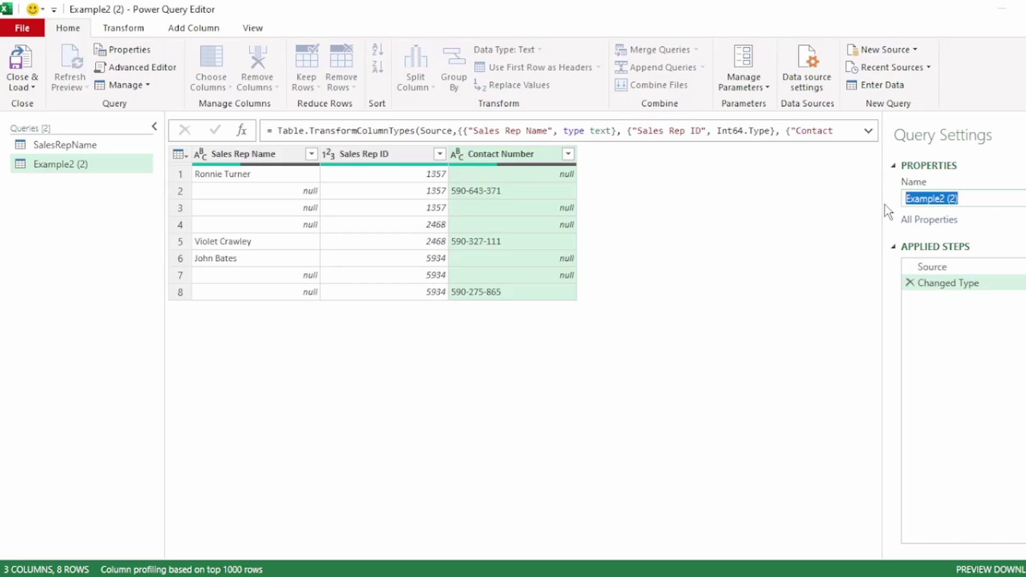
Rename the duplicated Example2 (2) query as SalesRepNumber
{"action": "type", "text": "S"}
{"action": "key", "text": "Caps_Lock"}
{"action": "type", "text": "alesRep"}
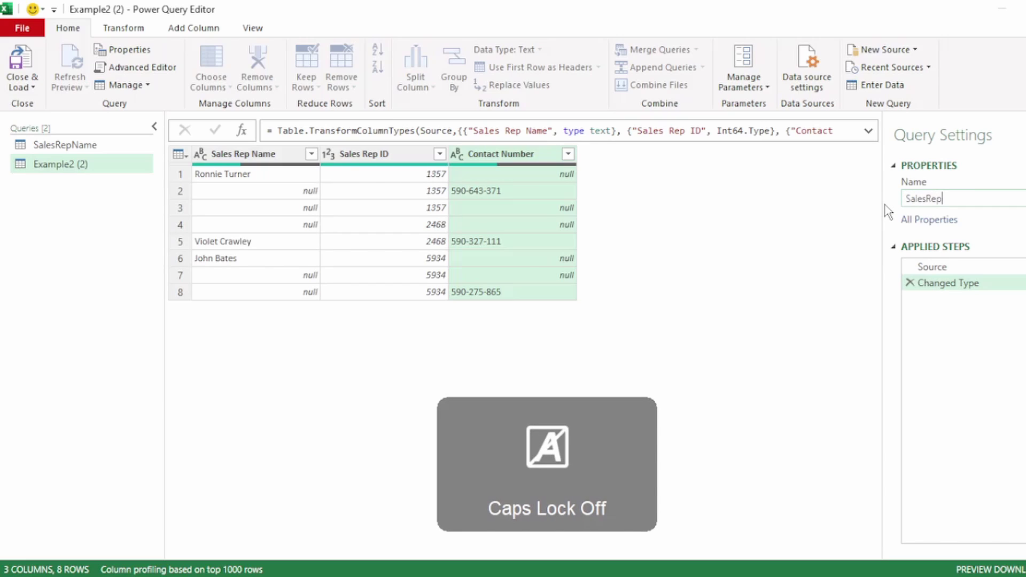
{"action": "type", "text": "Number"}
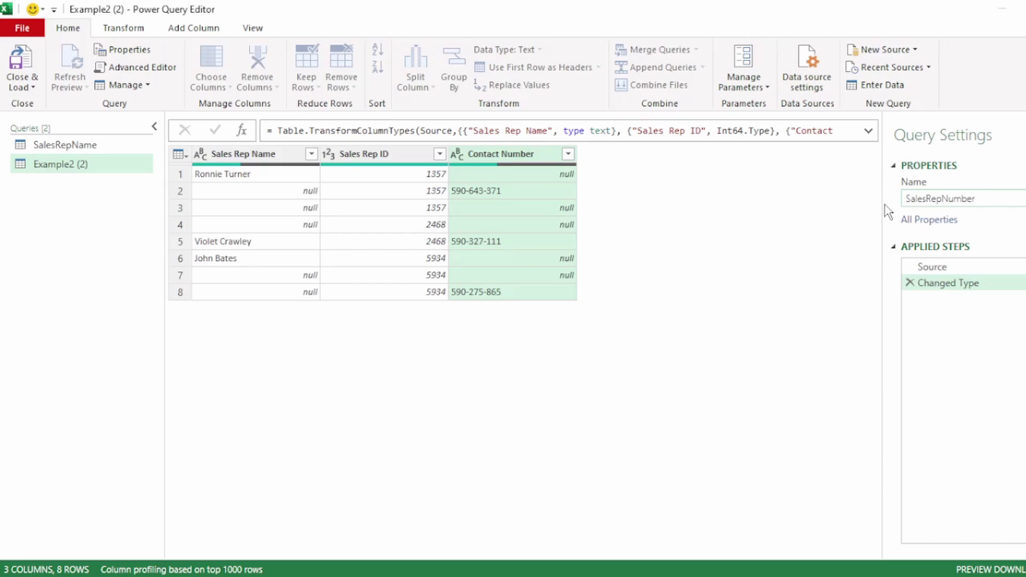
{"action": "key", "text": "Return"}
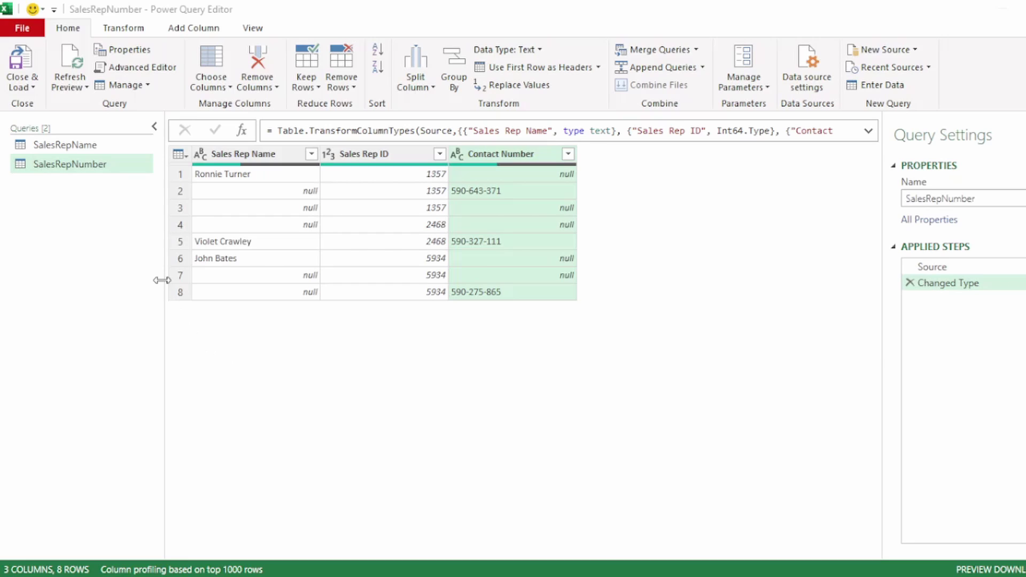
Compare the Sales Rep ID column in the SalesRepName and SalesRepNumber queries
{"action": "left_click", "coordinate": [97, 147]}
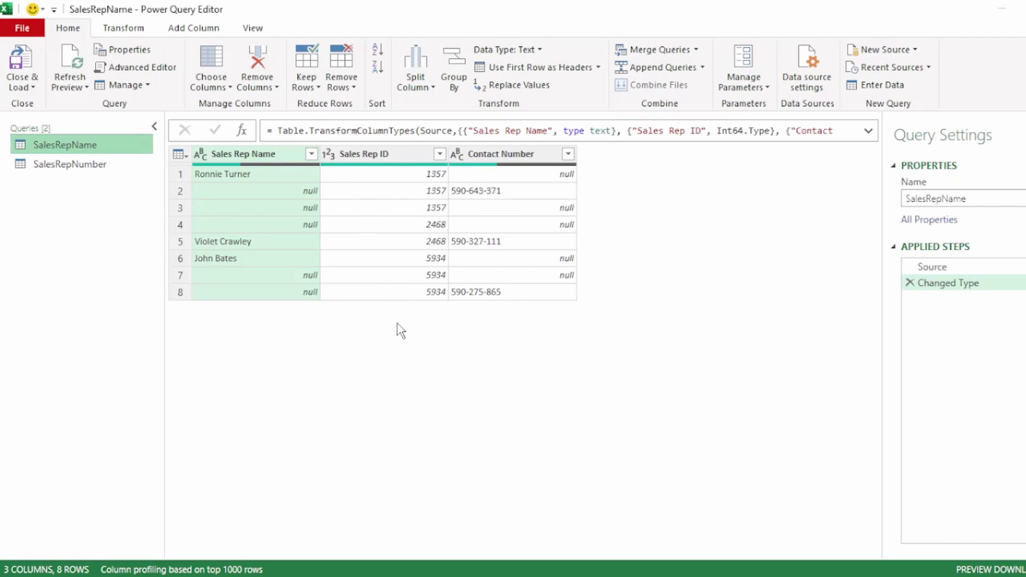
{"action": "left_click", "coordinate": [390, 154]}
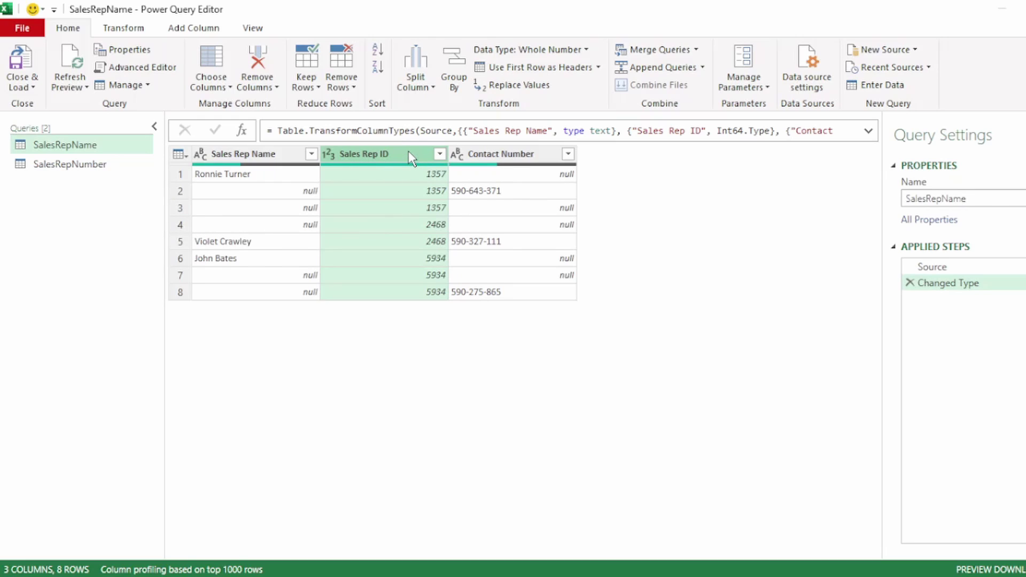
{"action": "left_click", "coordinate": [67, 162]}
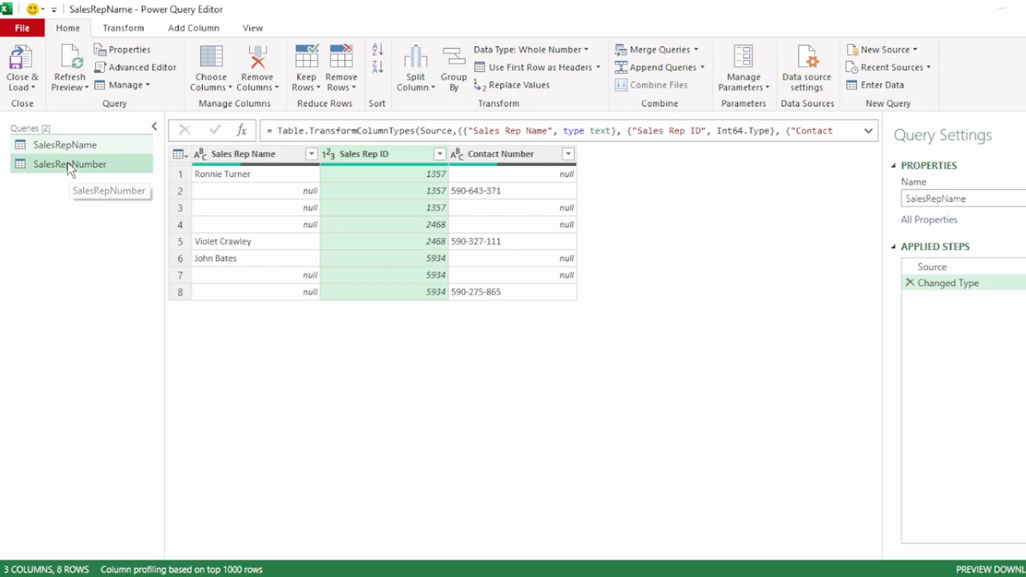
{"action": "left_click", "coordinate": [405, 155]}
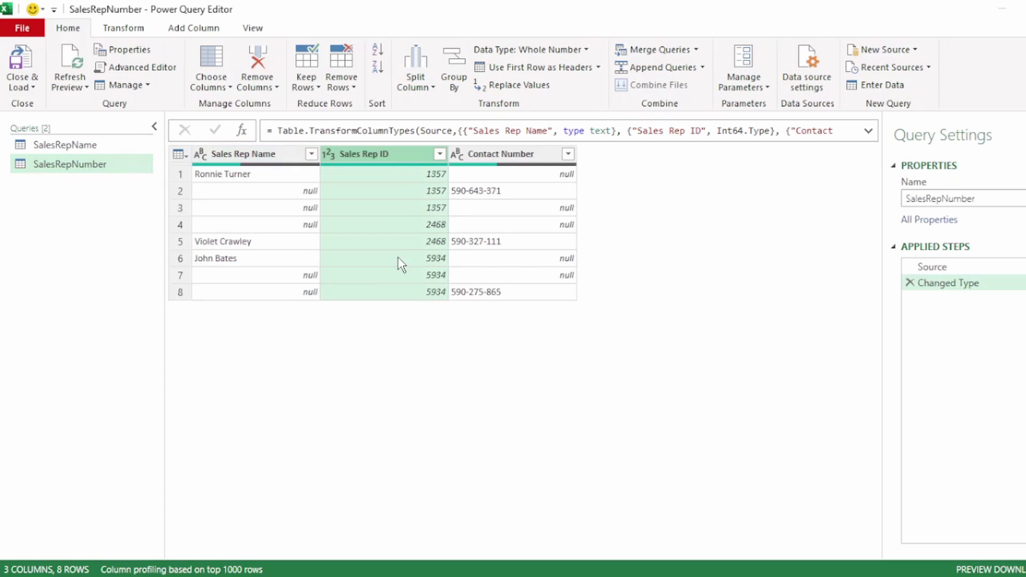
Remove all columns except Sales Rep Name and Sales Rep ID from the SalesRepName query
{"action": "left_click", "coordinate": [93, 146]}
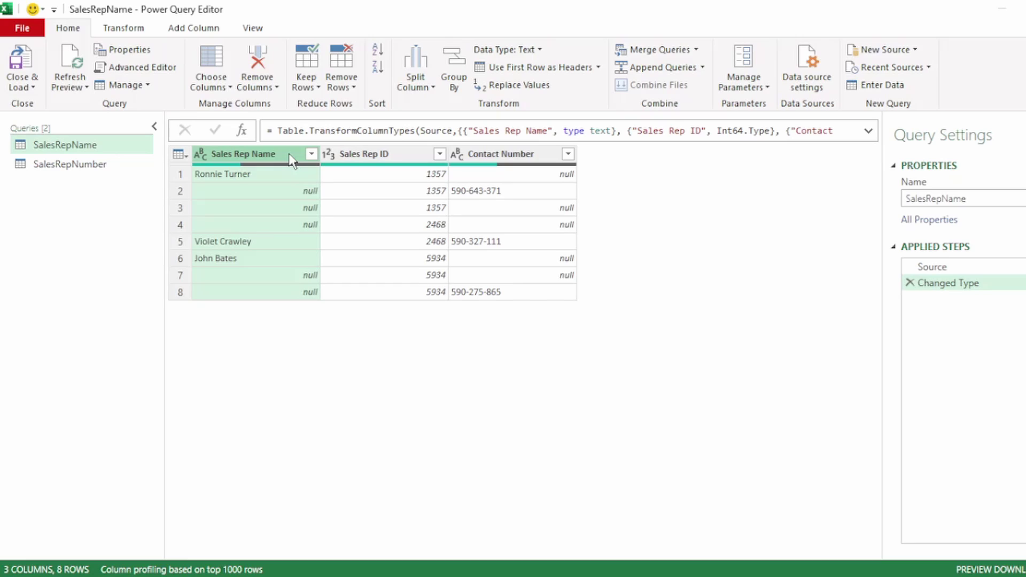
{"action": "left_click", "coordinate": [389, 155], "text": "ctrl"}
{"action": "right_click", "coordinate": [389, 155]}
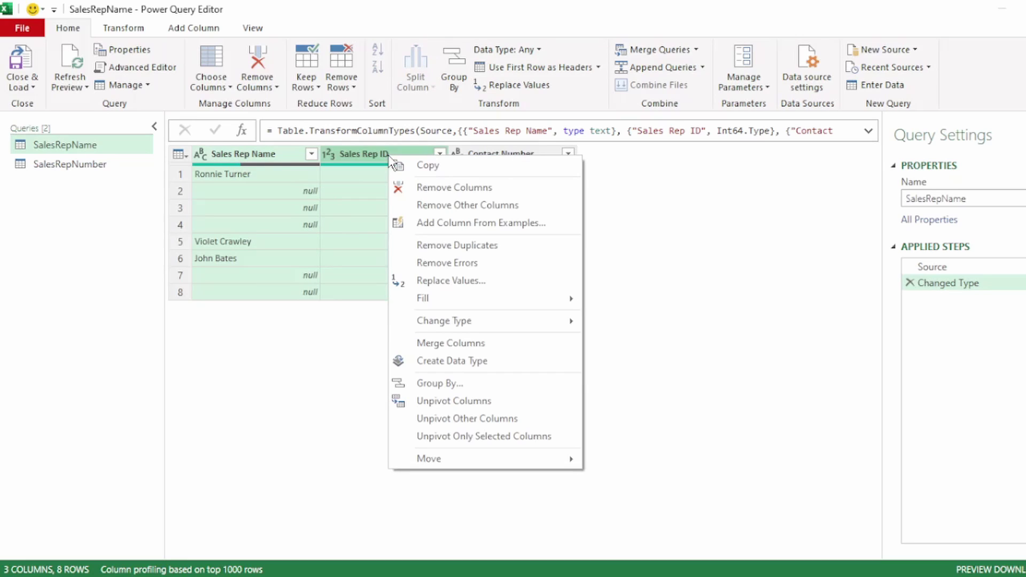
{"action": "left_click", "coordinate": [459, 207]}
Filter null values out of the Sales Rep Name column
{"action": "left_click", "coordinate": [311, 154]}
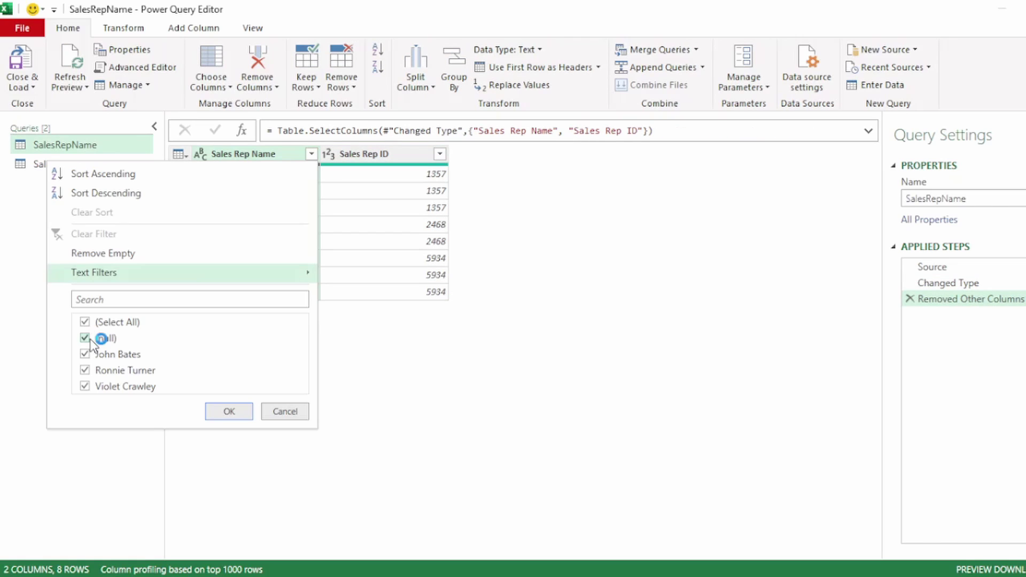
{"action": "left_click", "coordinate": [102, 338]}
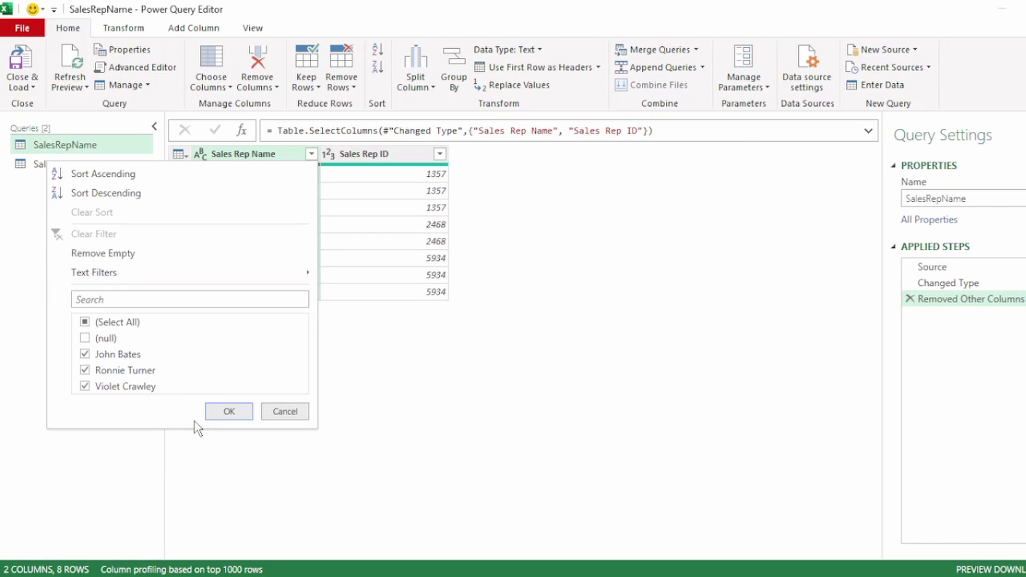
{"action": "left_click", "coordinate": [226, 413]}
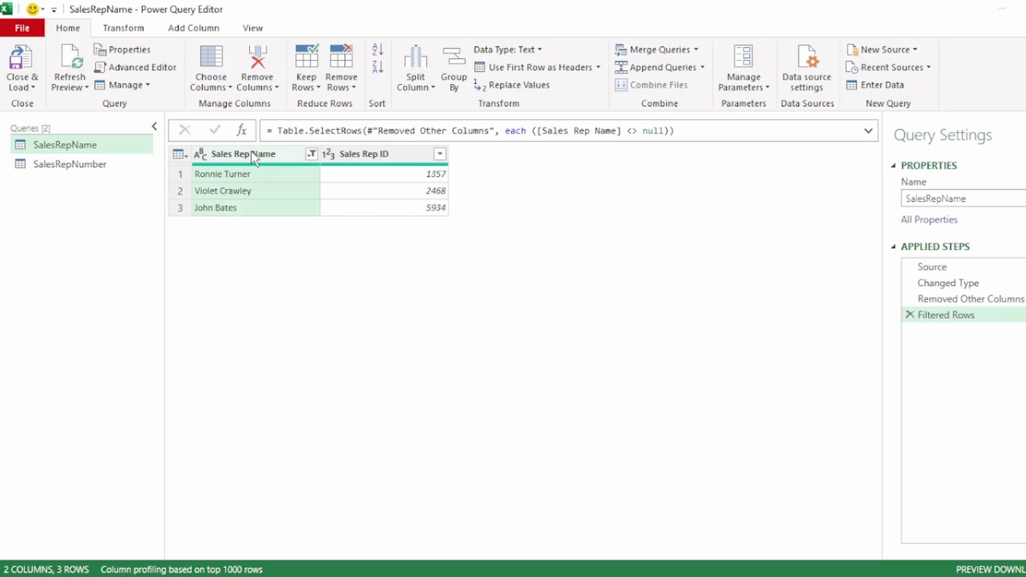
Remove duplicate rows based on the Sales Rep Name and Sales Rep ID columns
{"action": "left_click", "coordinate": [416, 157], "text": "ctrl"}
{"action": "right_click", "coordinate": [373, 158]}
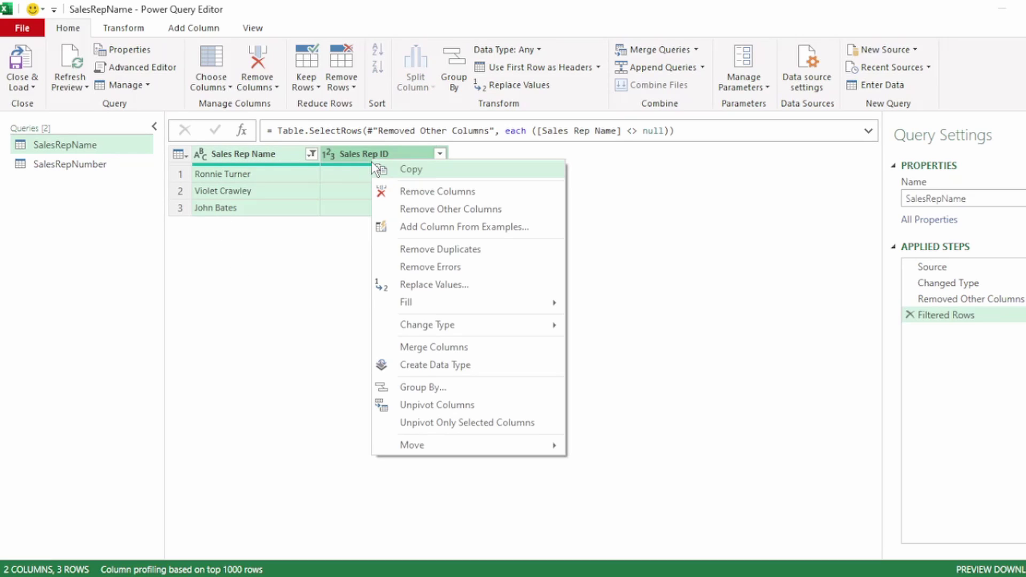
{"action": "left_click", "coordinate": [447, 249]}
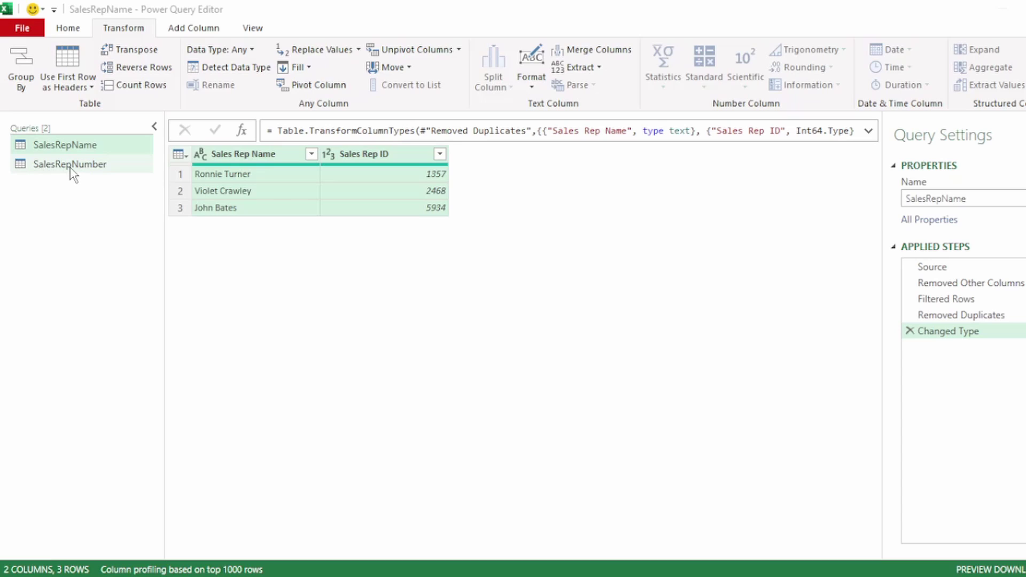
Remove all columns except Sales Rep ID and Contact Number from the SalesRepNumber query
{"action": "left_click", "coordinate": [70, 164]}
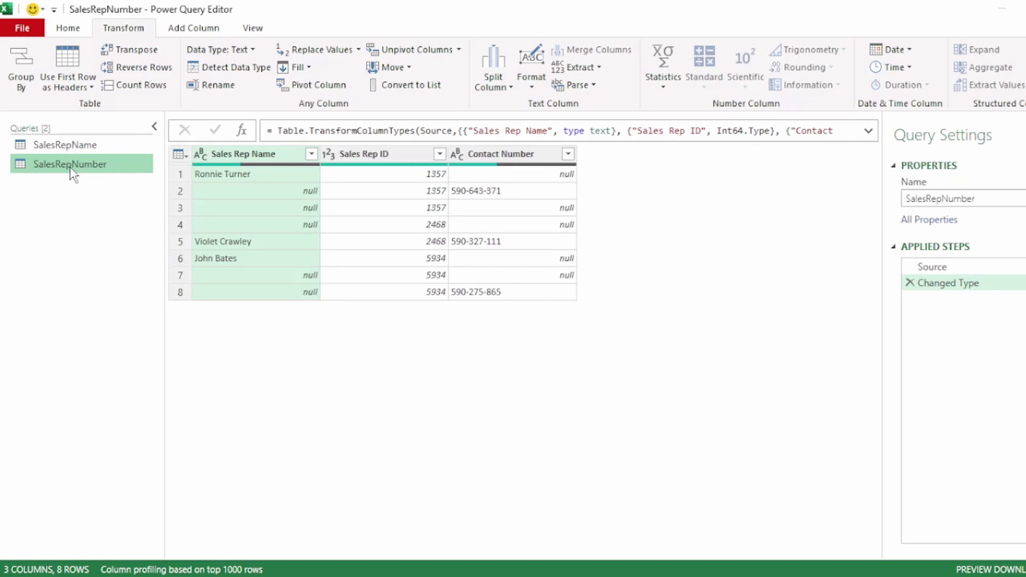
{"action": "left_click", "coordinate": [399, 155]}
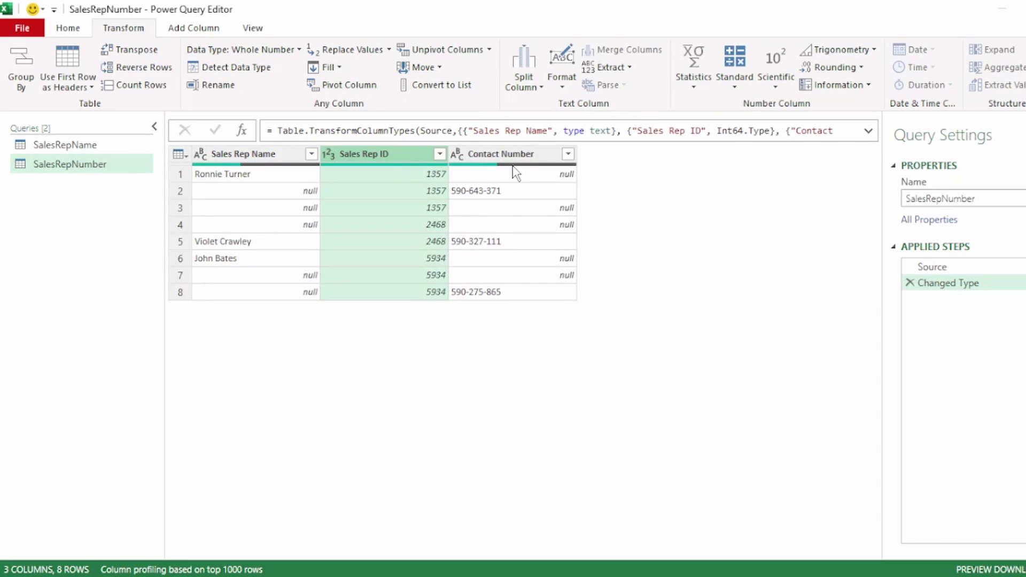
{"action": "left_click", "coordinate": [512, 154], "text": "ctrl"}
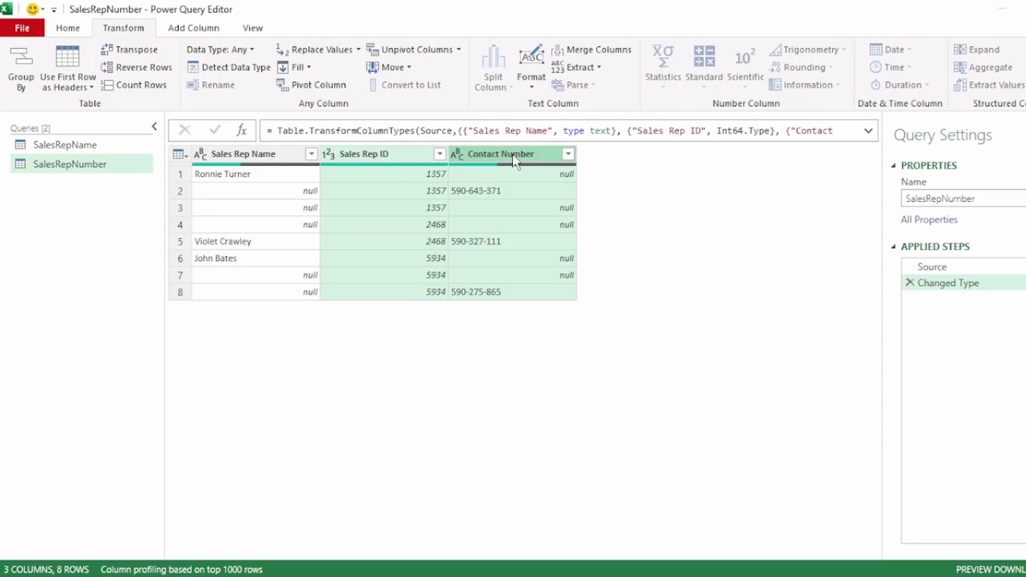
{"action": "right_click", "coordinate": [511, 154]}
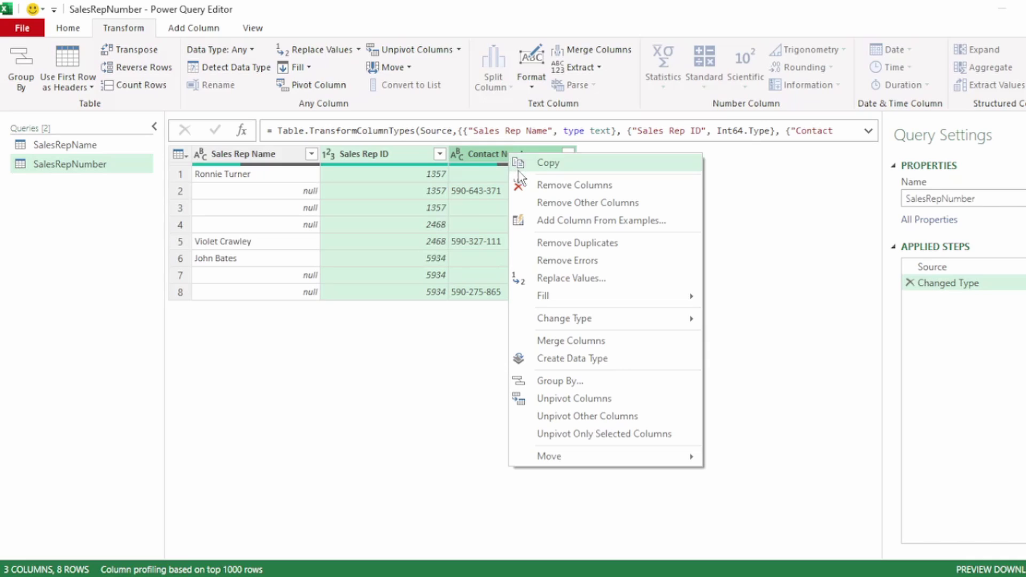
{"action": "left_click", "coordinate": [544, 206]}
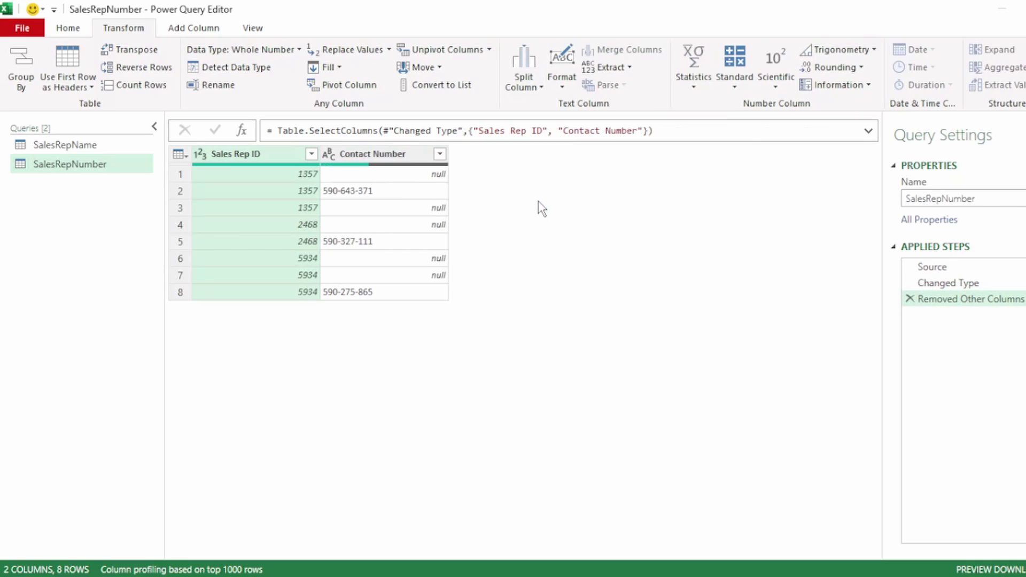
Filter null values out of the Contact Number column in the SalesRepNumber query
{"action": "left_click", "coordinate": [379, 155]}
{"action": "left_click", "coordinate": [439, 154]}
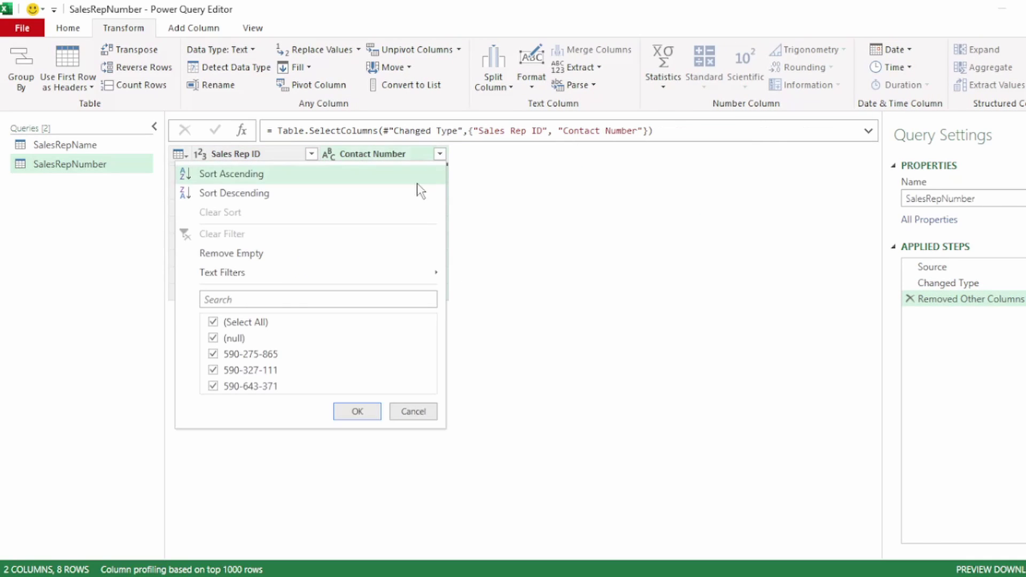
{"action": "left_click", "coordinate": [213, 340]}
{"action": "left_click", "coordinate": [357, 412]}
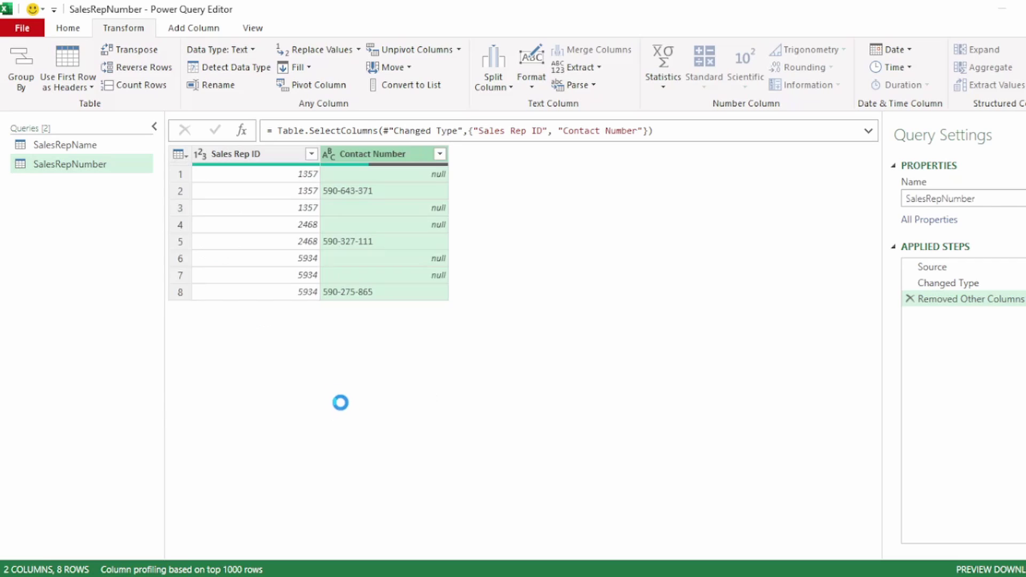
Remove duplicate rows from the SalesRepNumber query based on the Sales Rep ID and Contact Number columns
{"action": "left_click", "coordinate": [266, 155]}
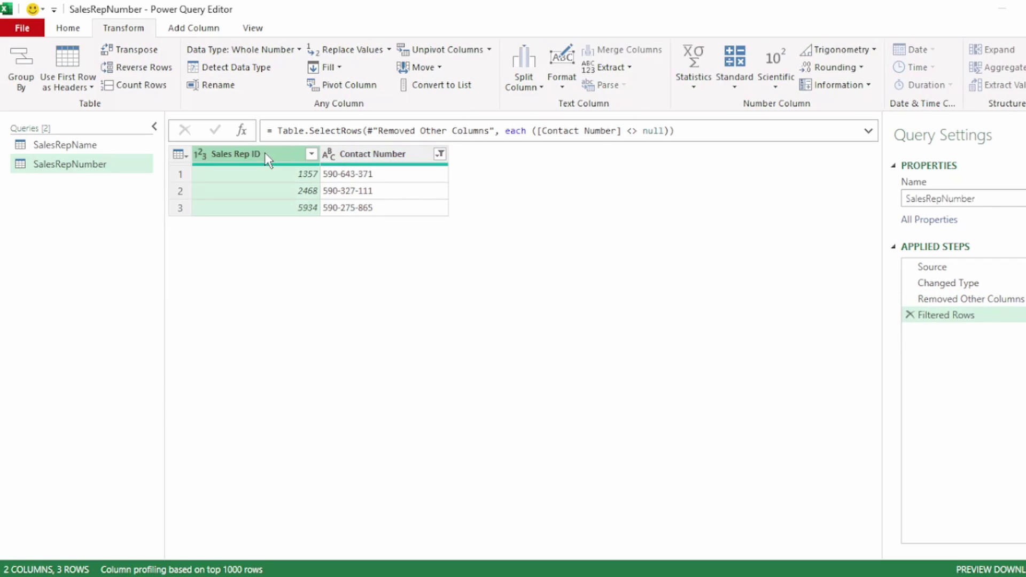
{"action": "left_click", "coordinate": [370, 156], "text": "ctrl"}
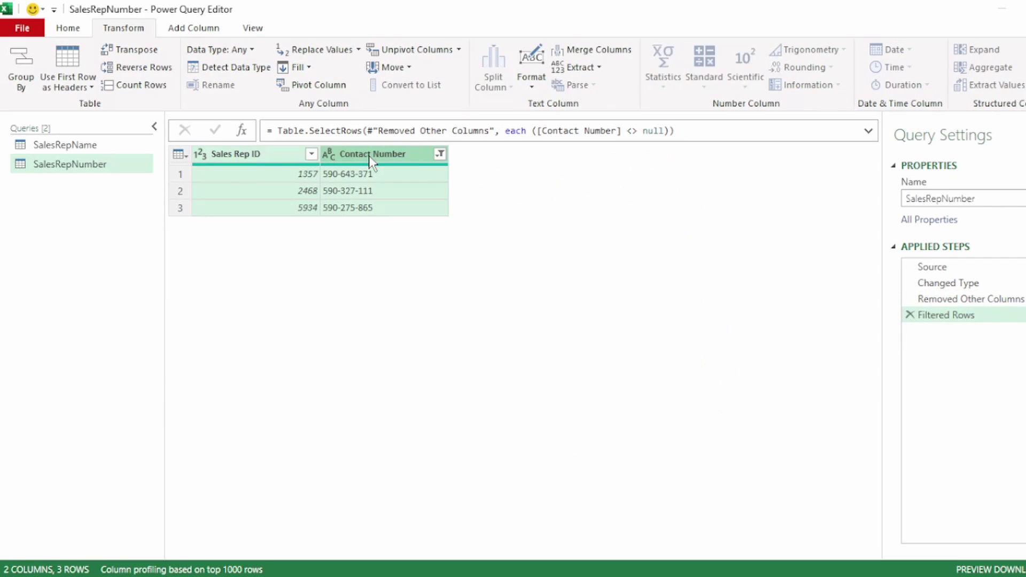
{"action": "right_click", "coordinate": [369, 156]}
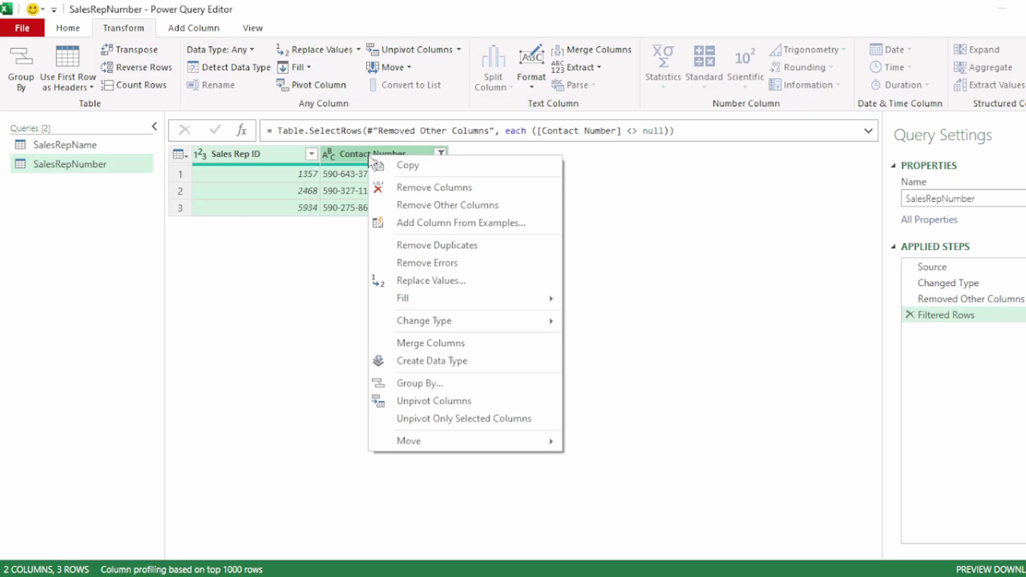
{"action": "left_click", "coordinate": [432, 246]}
Merge SalesRepName with SalesRepNumber as a new query, matching on Sales Rep ID with a Left Outer join
{"action": "left_click", "coordinate": [65, 144]}
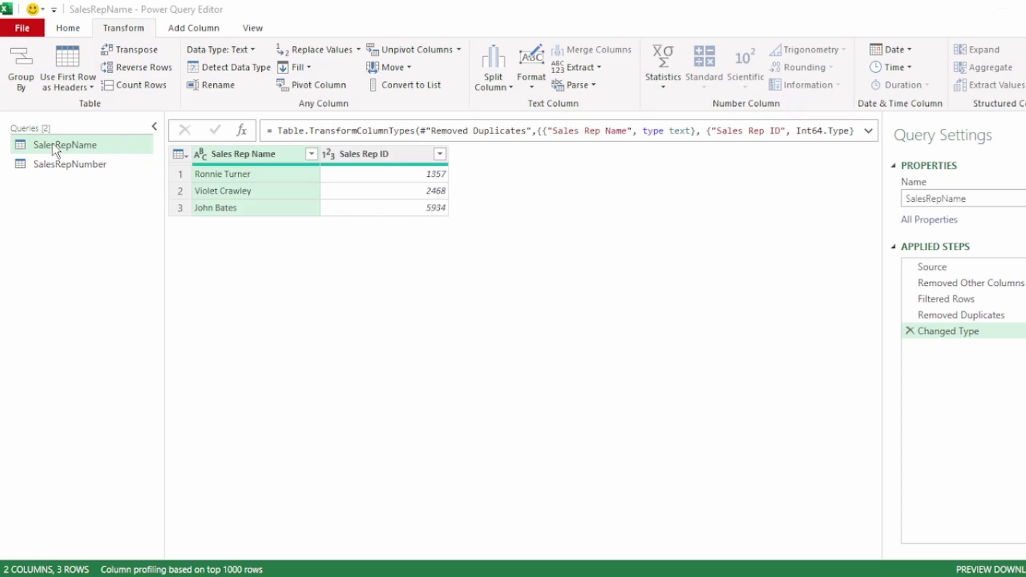
{"action": "left_click", "coordinate": [72, 150]}
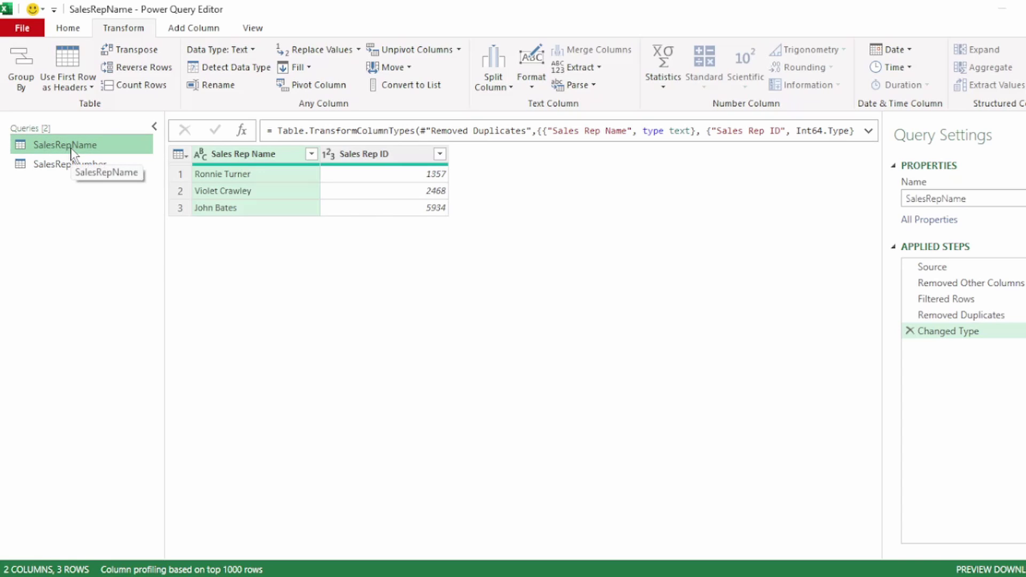
{"action": "left_click", "coordinate": [68, 29]}
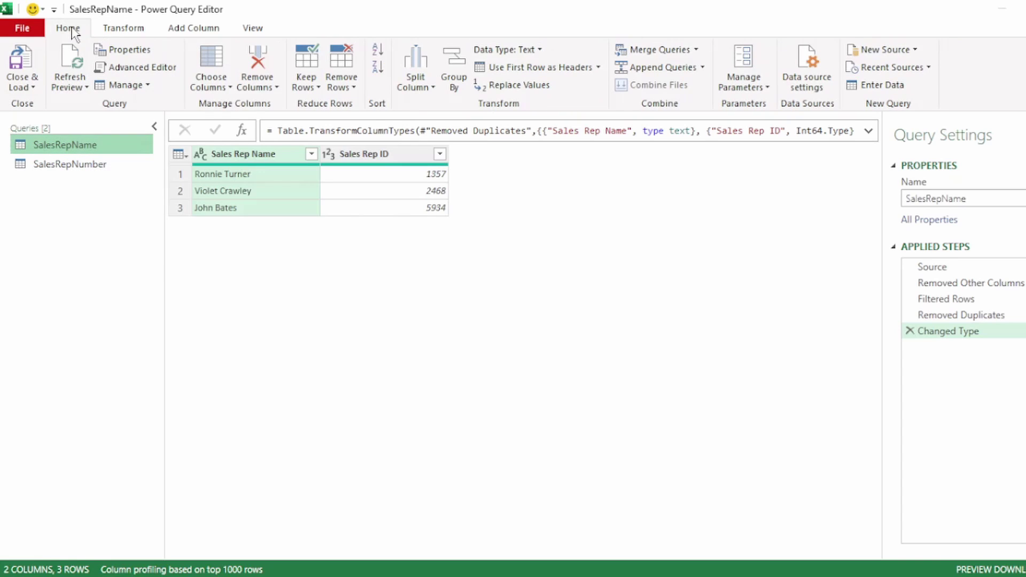
{"action": "left_click", "coordinate": [696, 50]}
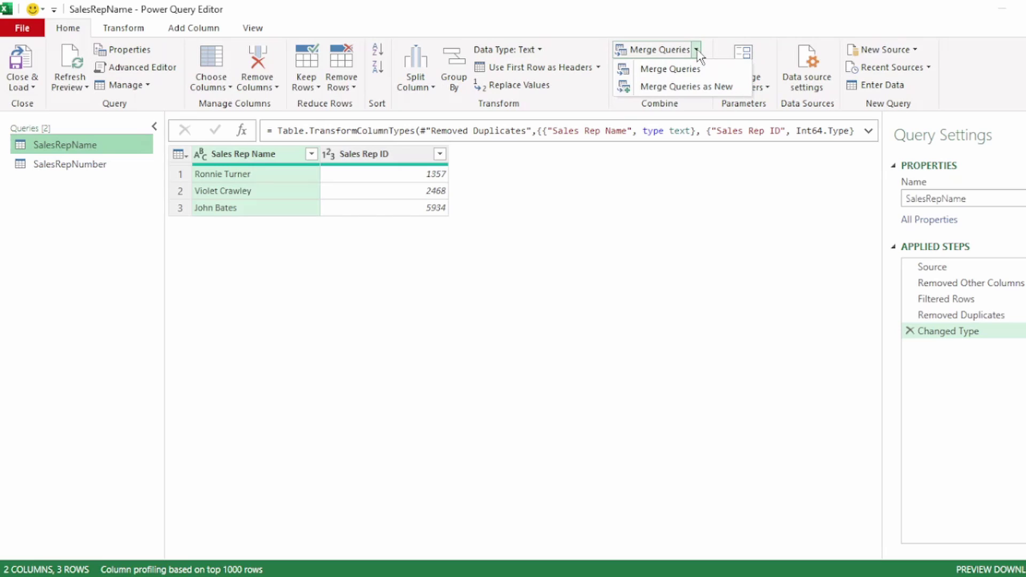
{"action": "left_click", "coordinate": [685, 89]}
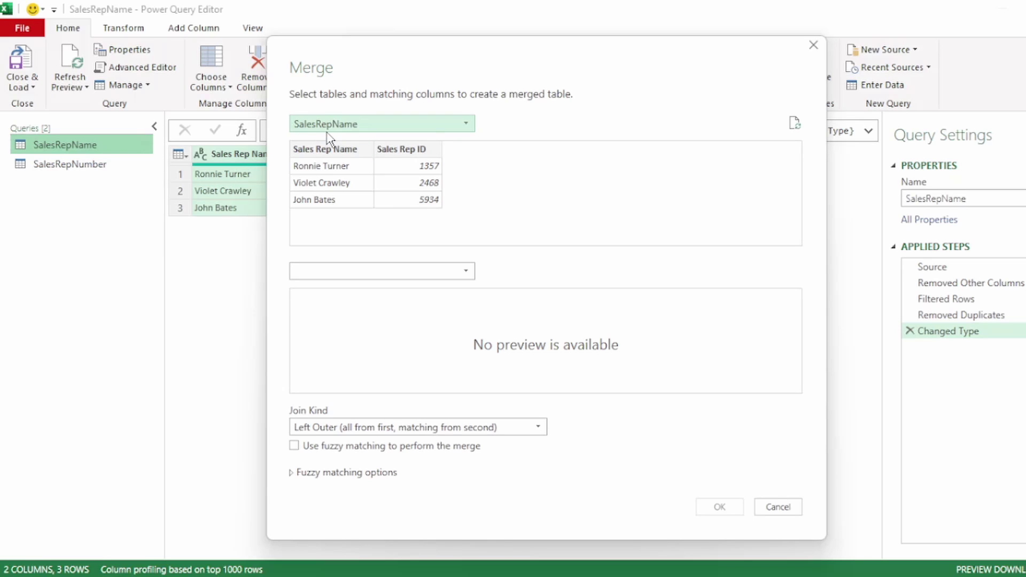
{"action": "left_click", "coordinate": [451, 271]}
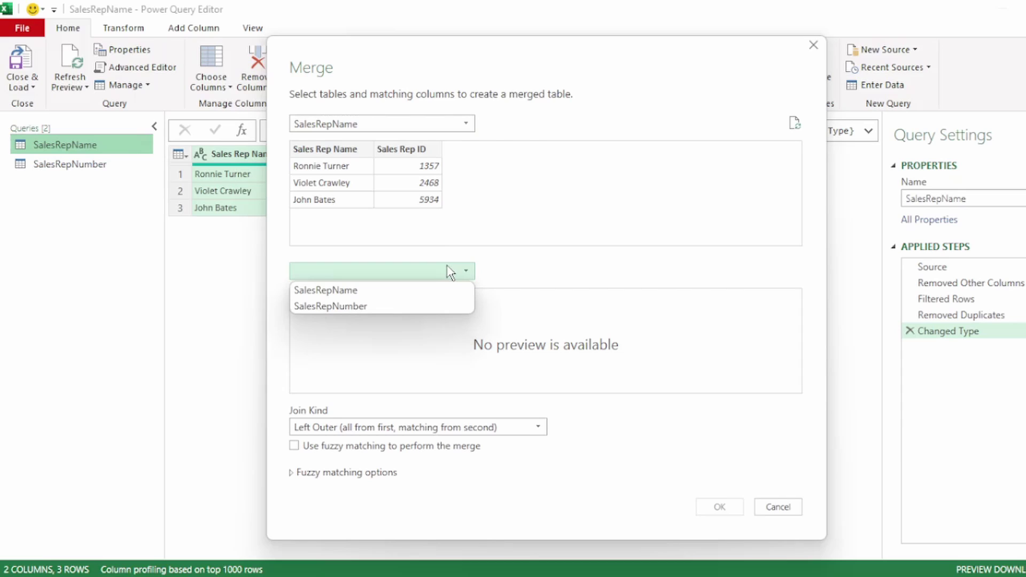
{"action": "left_click", "coordinate": [360, 307]}
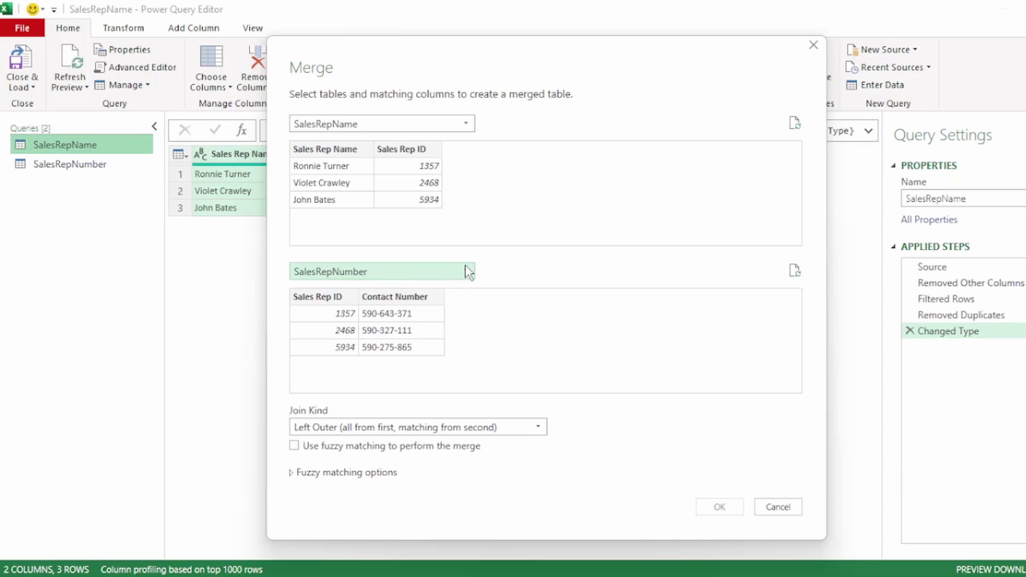
{"action": "left_click", "coordinate": [413, 150]}
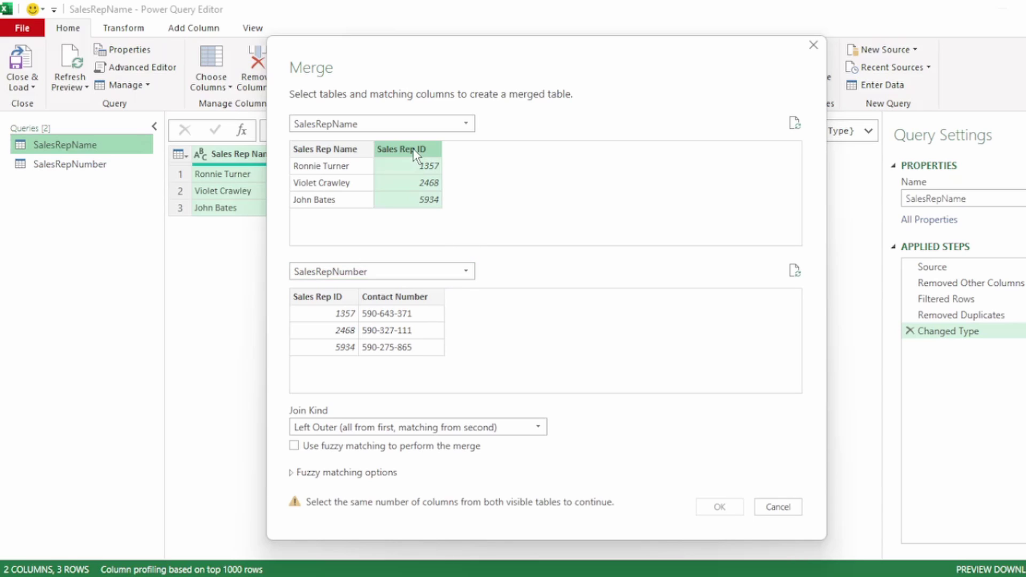
{"action": "left_click", "coordinate": [319, 297]}
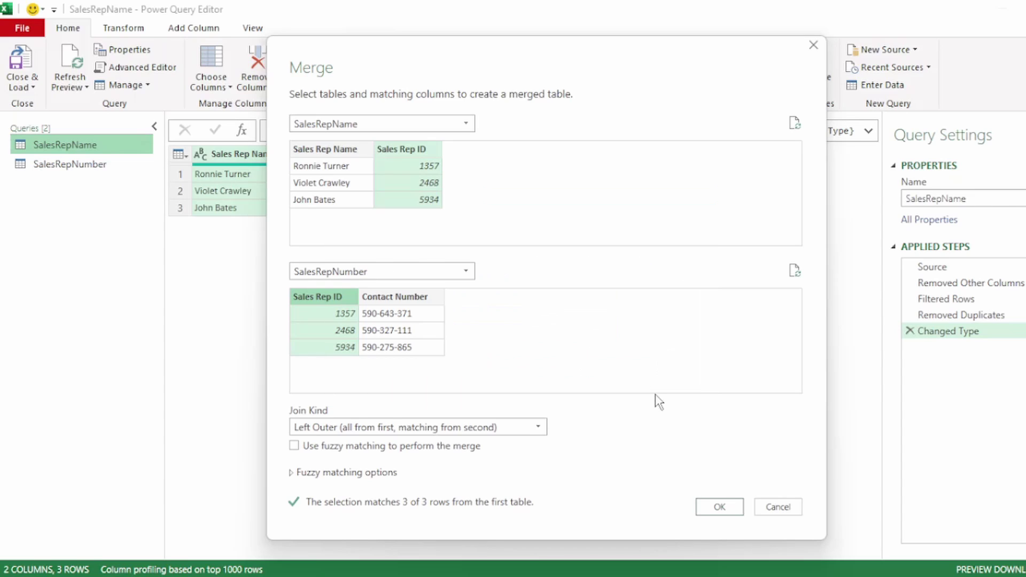
{"action": "left_click", "coordinate": [713, 509]}
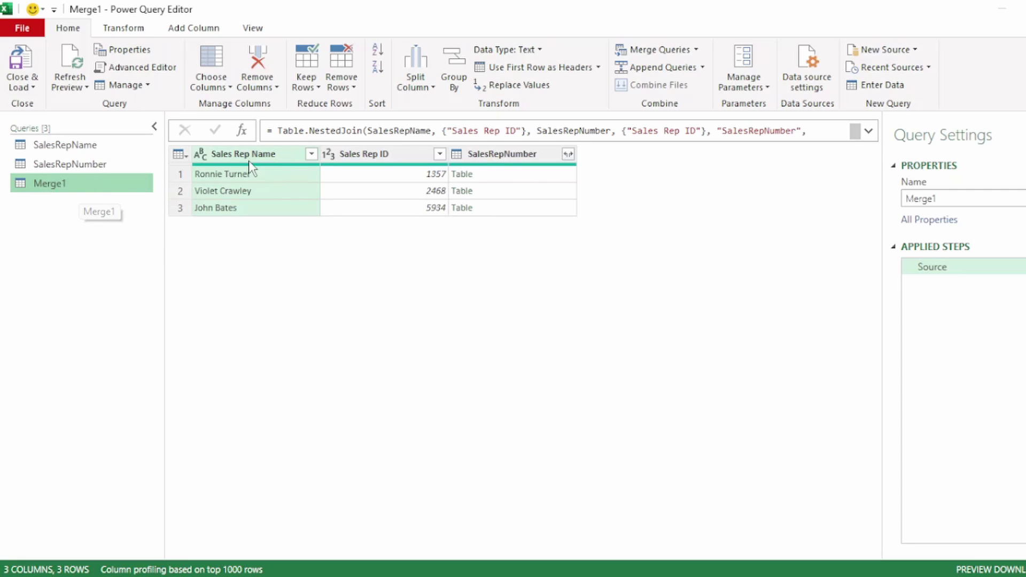
Preview the nested table in the first row of the merged query's SalesRepNumber column and enlarge the preview area
{"action": "left_click", "coordinate": [387, 156]}
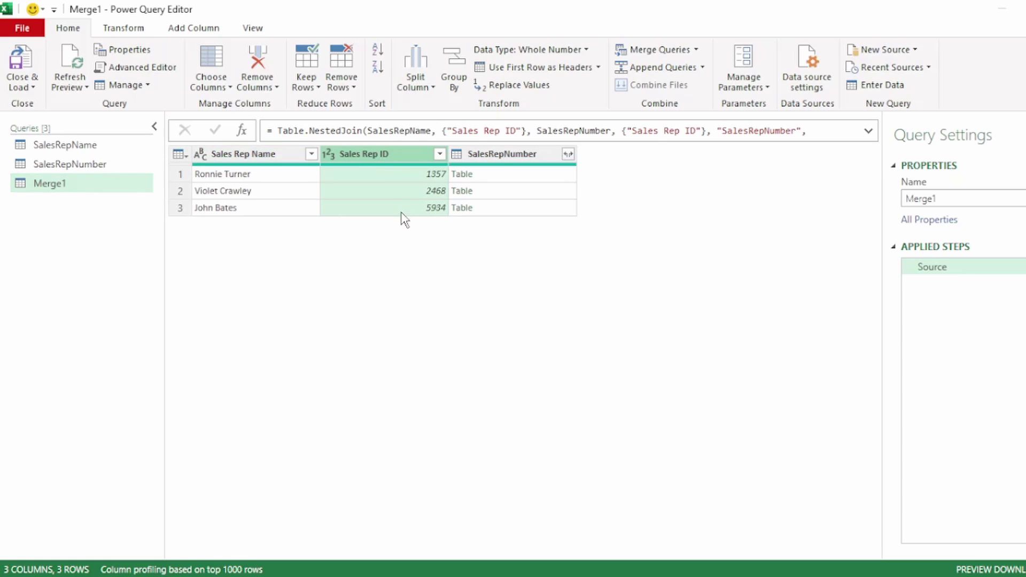
{"action": "left_click", "coordinate": [500, 156]}
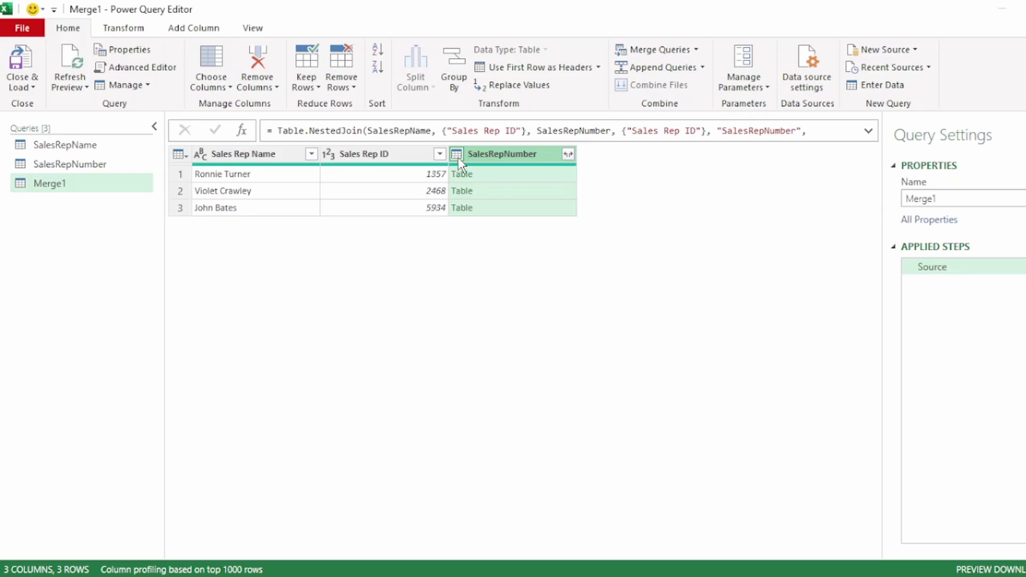
{"action": "left_click", "coordinate": [530, 172]}
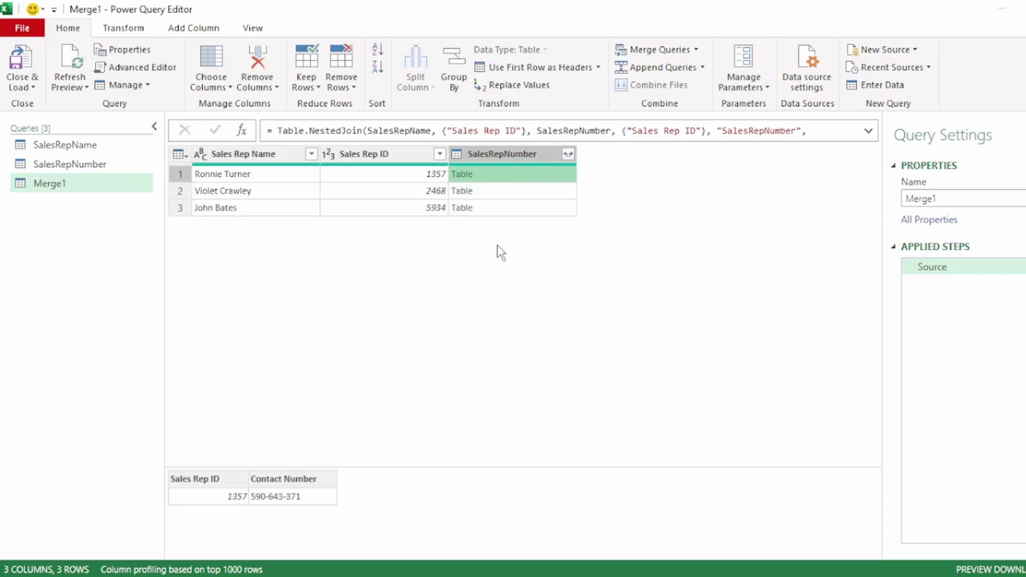
{"action": "left_click_drag", "start_coordinate": [448, 466], "coordinate": [476, 266]}
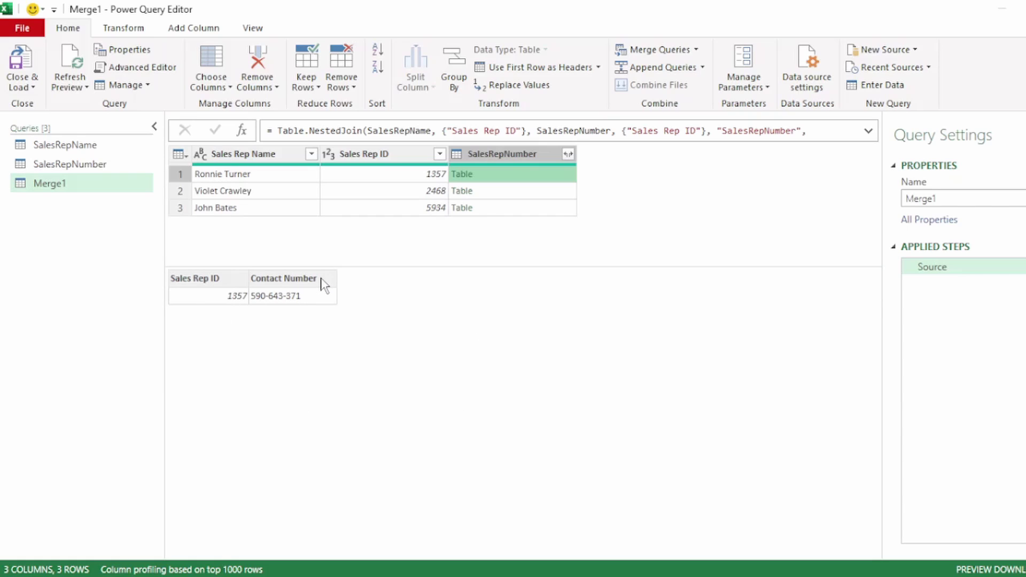
Rename the merged query as SalesRepData
{"action": "double_click", "coordinate": [905, 198]}
{"action": "type", "text": "S"}
{"action": "key", "text": "Caps_Lock"}
{"action": "type", "text": "alesRep"}
{"action": "key", "text": "Caps_Lock"}
{"action": "type", "text": "D"}
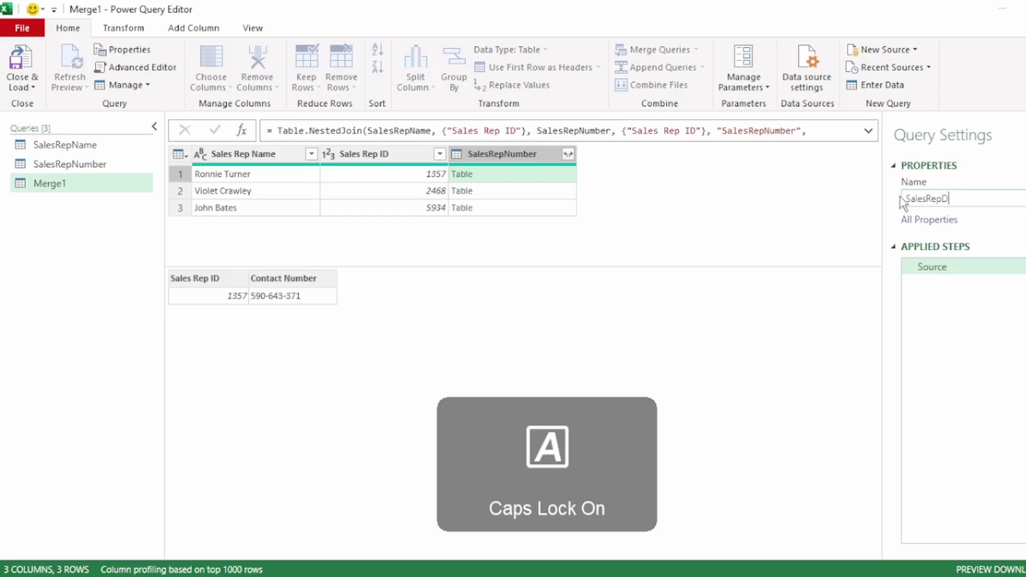
{"action": "key", "text": "Caps_Lock"}
{"action": "type", "text": "ata"}
{"action": "key", "text": "Return"}
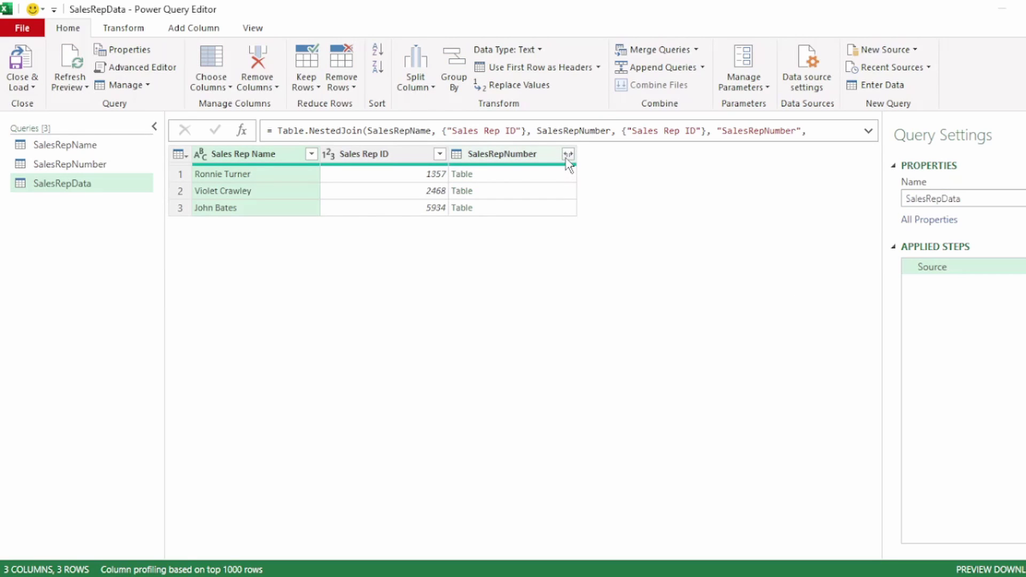
Expand the SalesRepNumber column to include only Contact Number, without the original column name as prefix
{"action": "left_click", "coordinate": [566, 157]}
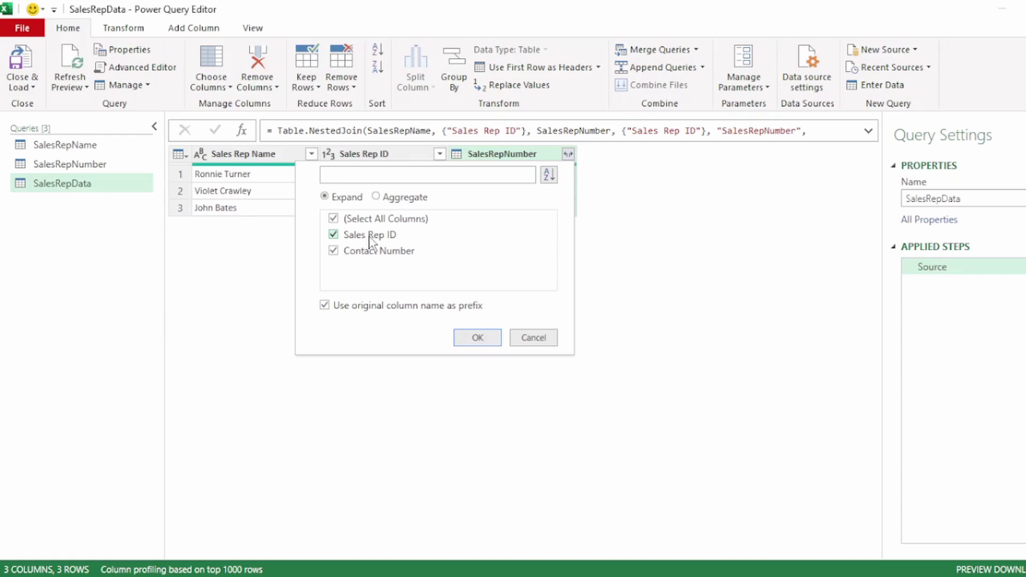
{"action": "left_click", "coordinate": [334, 236]}
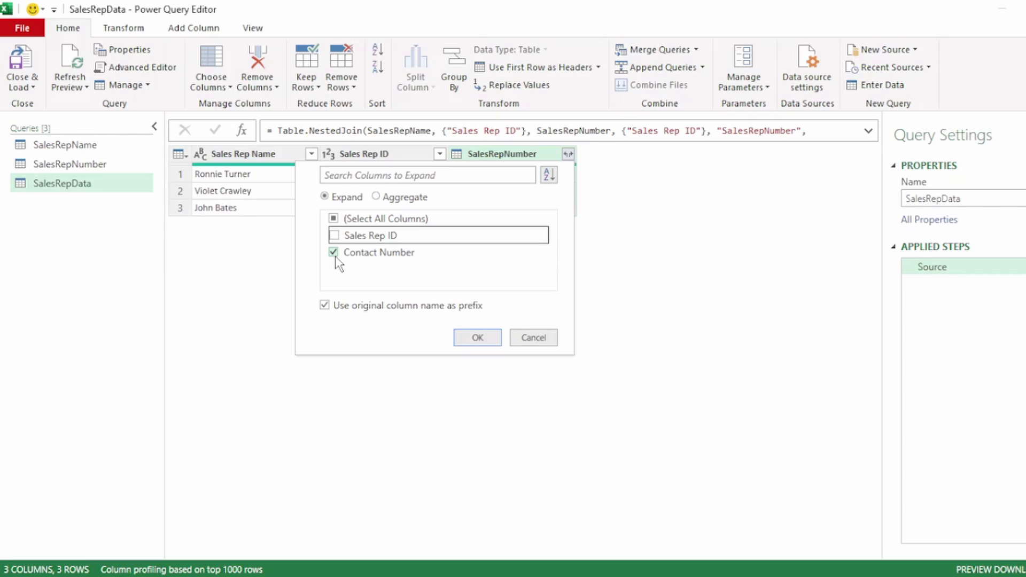
{"action": "left_click", "coordinate": [332, 309]}
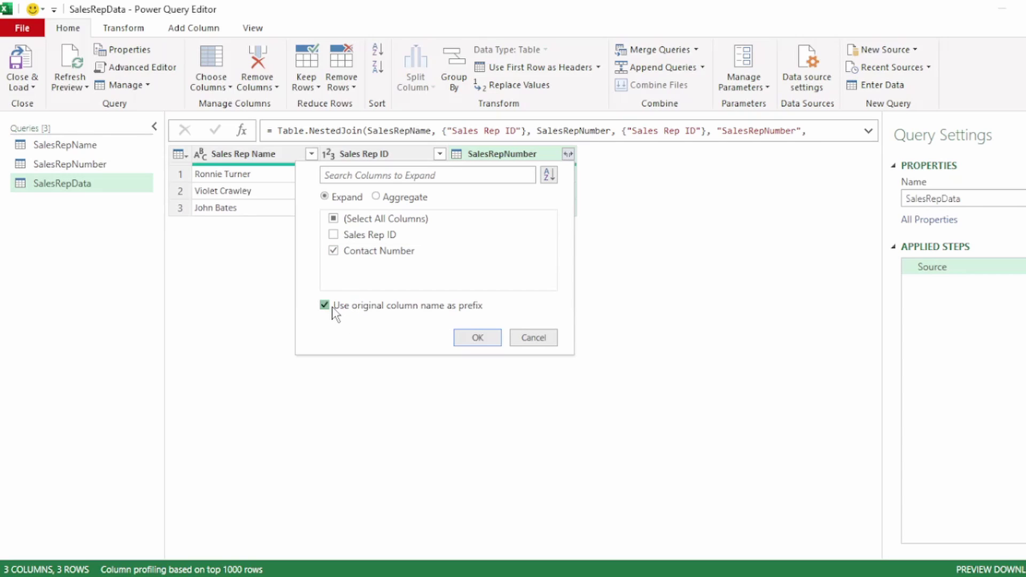
{"action": "left_click", "coordinate": [478, 337]}
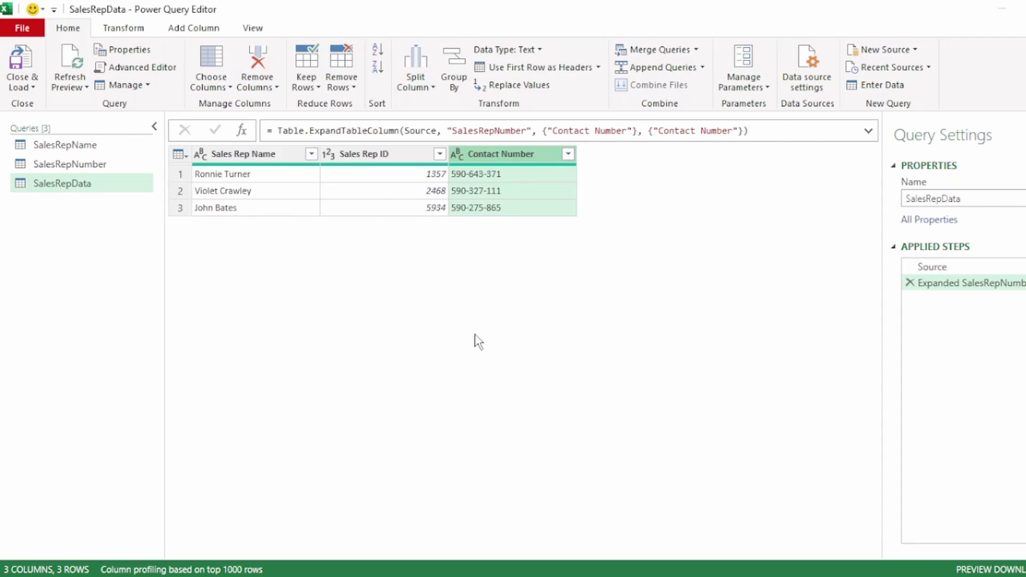
Close the query editor and load the queries into Excel worksheets
{"action": "left_click", "coordinate": [33, 87]}
{"action": "left_click", "coordinate": [48, 104]}
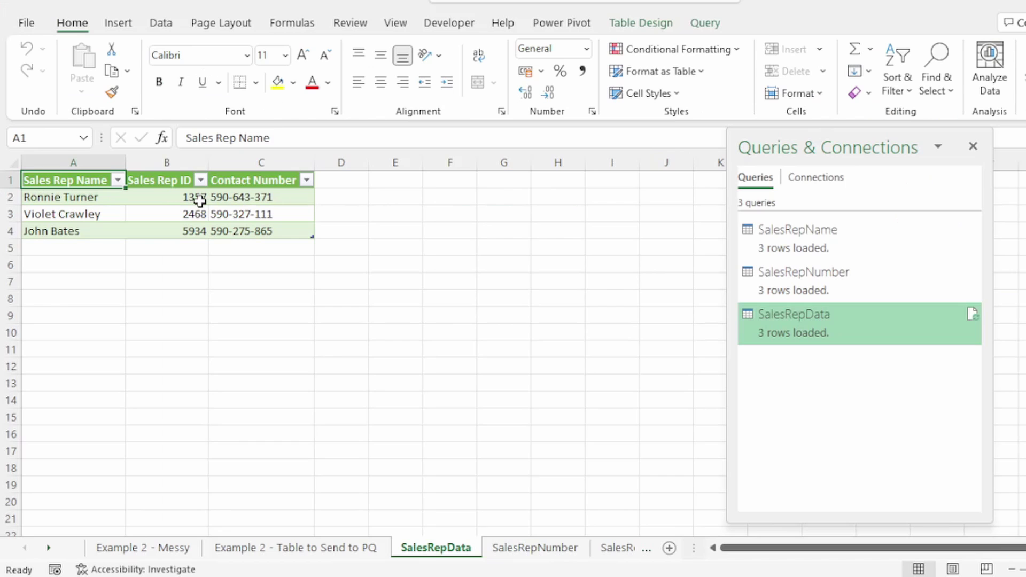
Review the loaded SalesRepNumber table and the full merged table on the SalesRepData sheet
{"action": "left_click", "coordinate": [803, 250]}
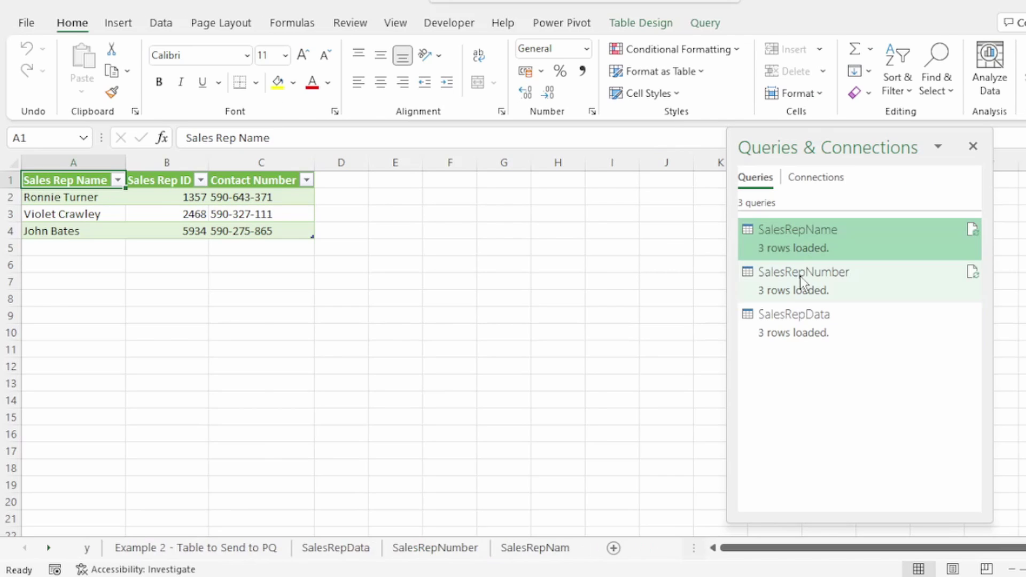
{"action": "left_click", "coordinate": [799, 286]}
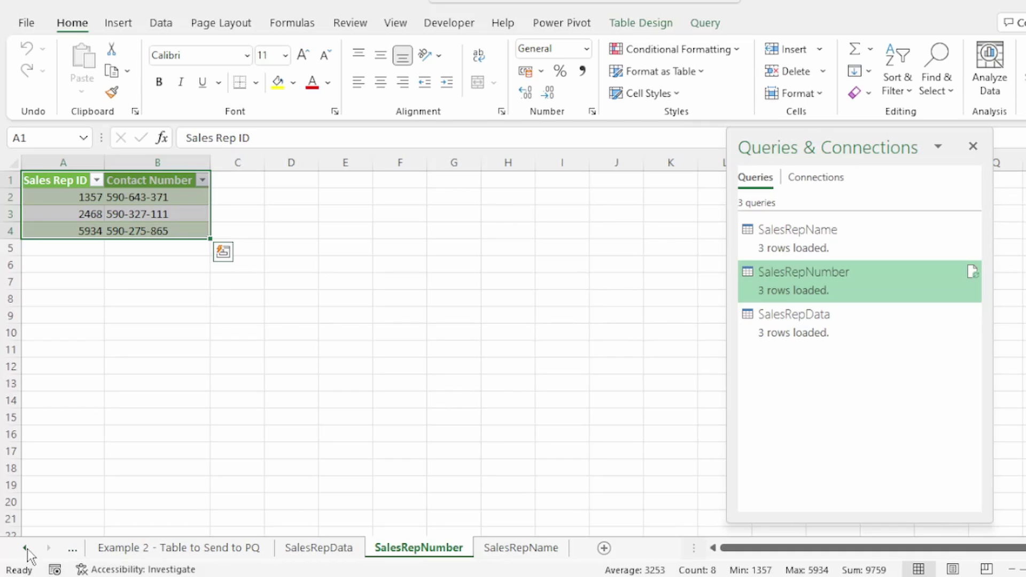
{"action": "left_click", "coordinate": [25, 548]}
{"action": "left_click", "coordinate": [421, 556]}
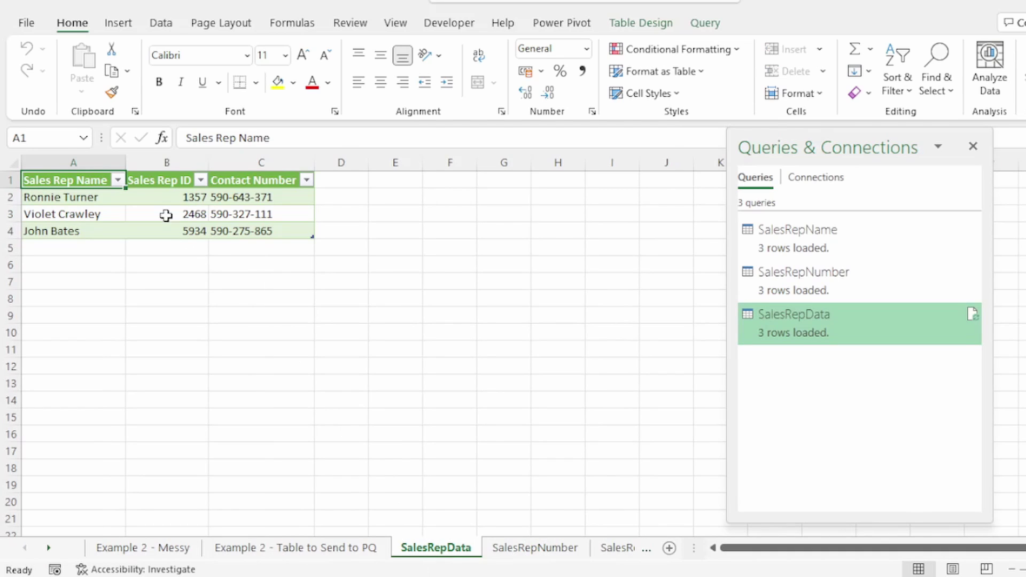
{"action": "left_click_drag", "start_coordinate": [53, 180], "coordinate": [290, 231]}
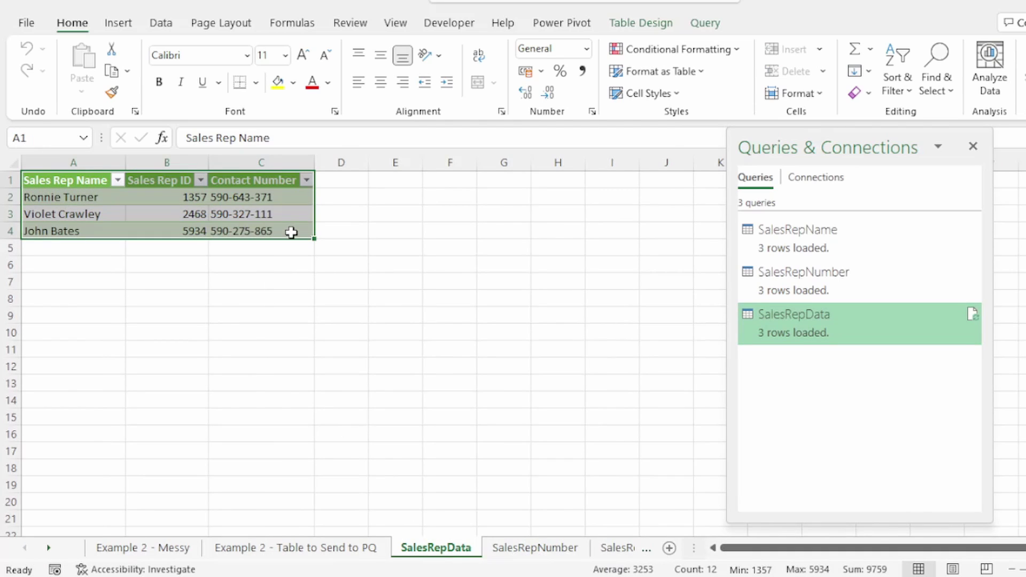
Move the merged sales rep table from the SalesRepData sheet to cell E1 of the Example 2 - Table to Send to PQ sheet
{"action": "key", "text": "ctrl+c"}
{"action": "left_click", "coordinate": [265, 549]}
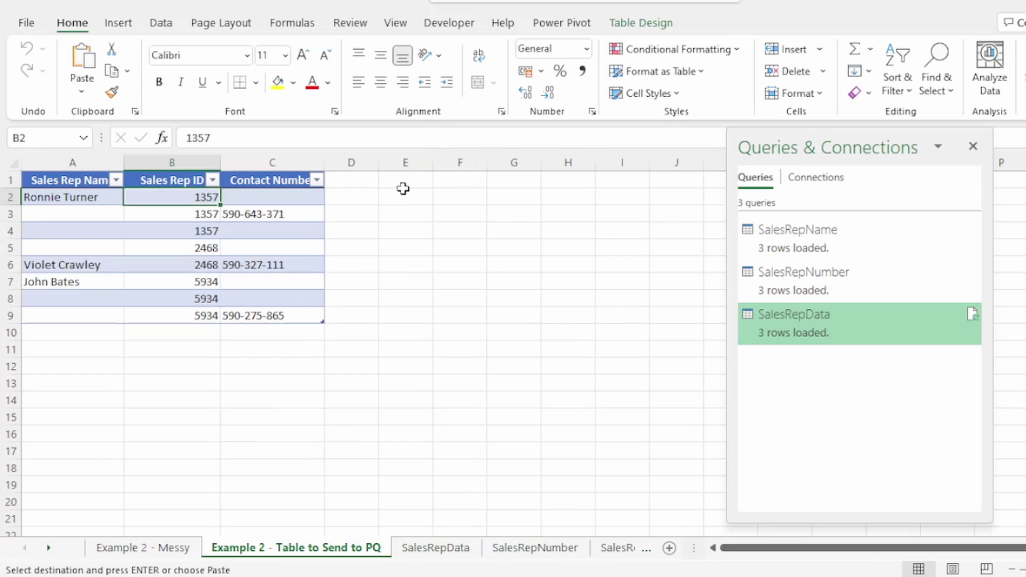
{"action": "left_click", "coordinate": [403, 189]}
{"action": "key", "text": "ctrl+v"}
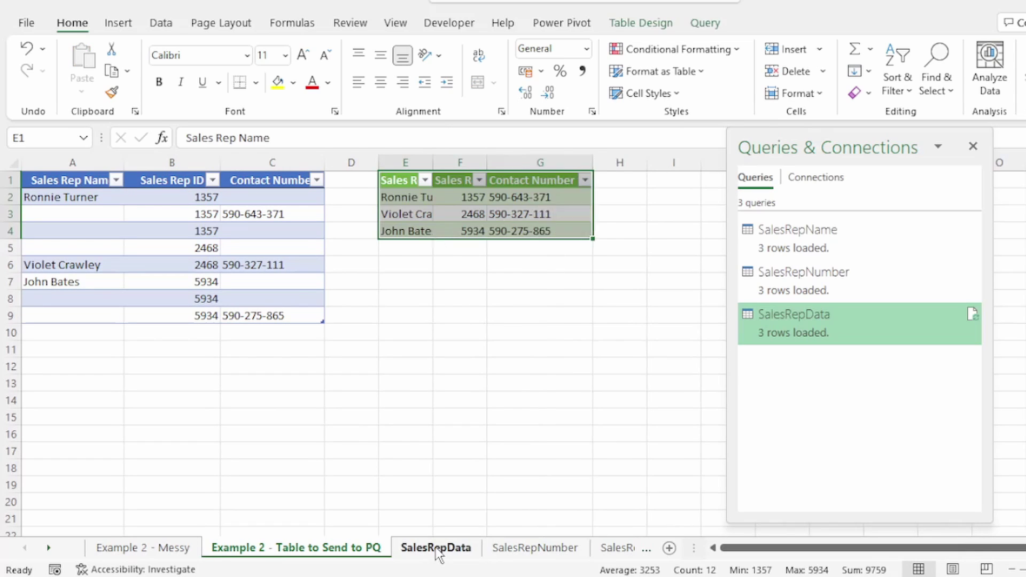
Delete the SalesRepData, SalesRepNumber and SalesRepName sheets together
{"action": "left_click", "coordinate": [436, 549]}
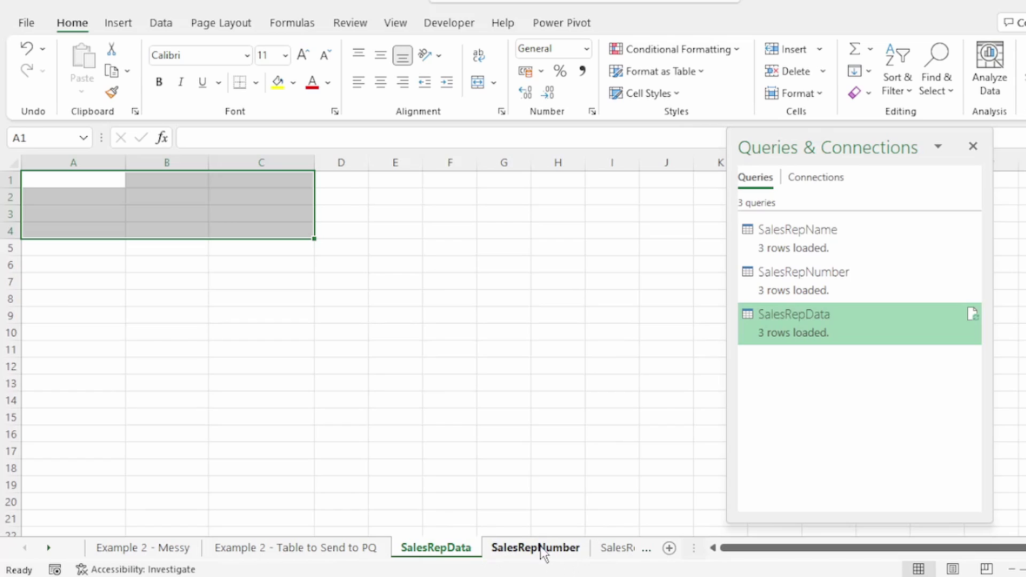
{"action": "scroll", "coordinate": [620, 556], "scroll_direction": "down", "scroll_amount": 1}
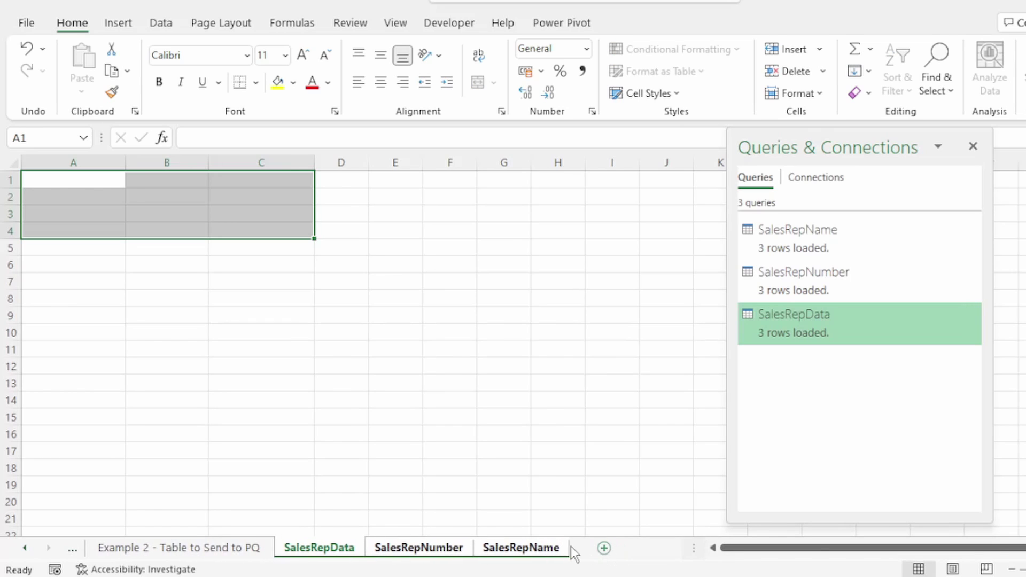
{"action": "right_click", "coordinate": [510, 550]}
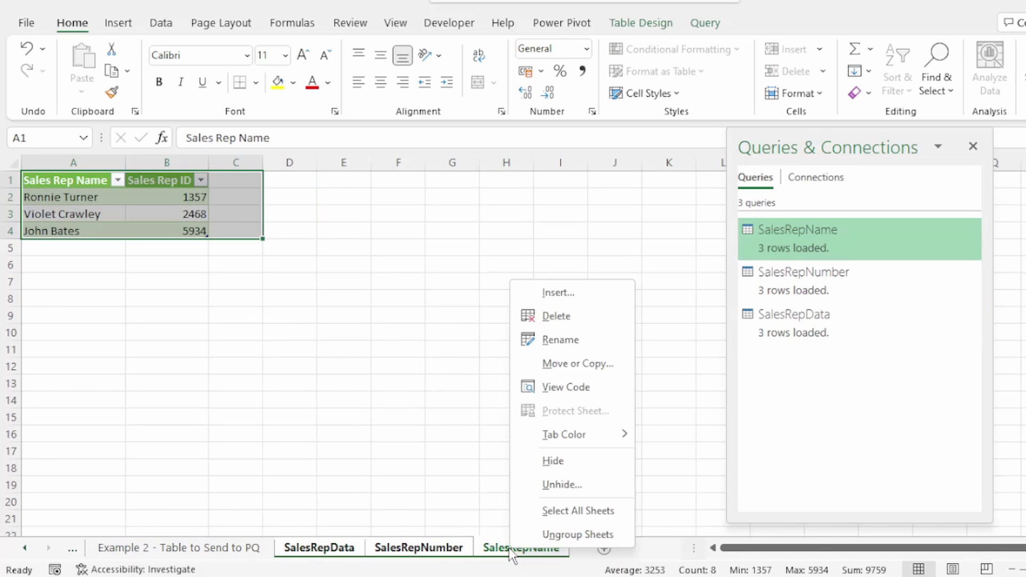
{"action": "left_click", "coordinate": [570, 320]}
{"action": "left_click", "coordinate": [536, 331]}
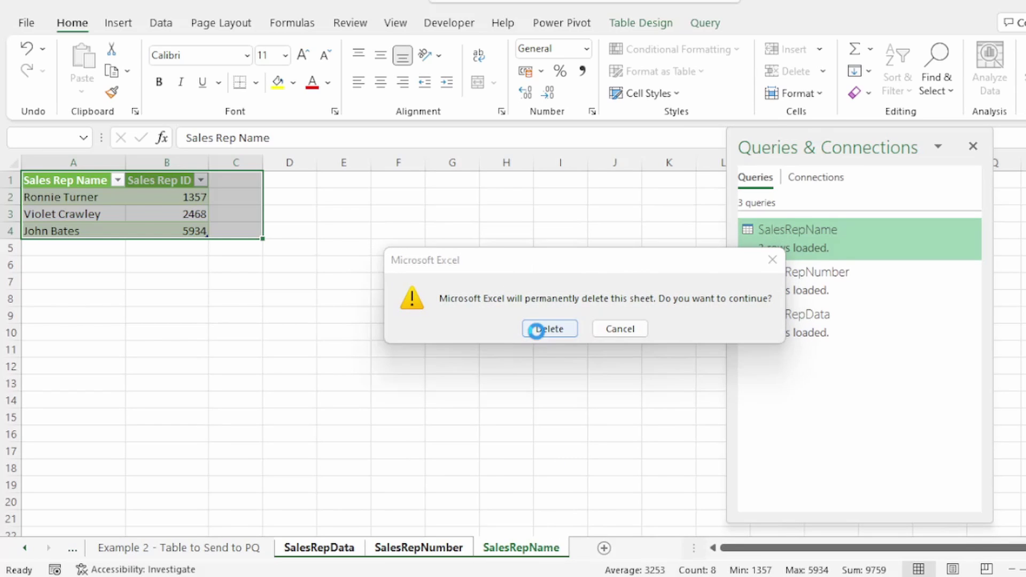
{"action": "mouse_move", "coordinate": [789, 256]}
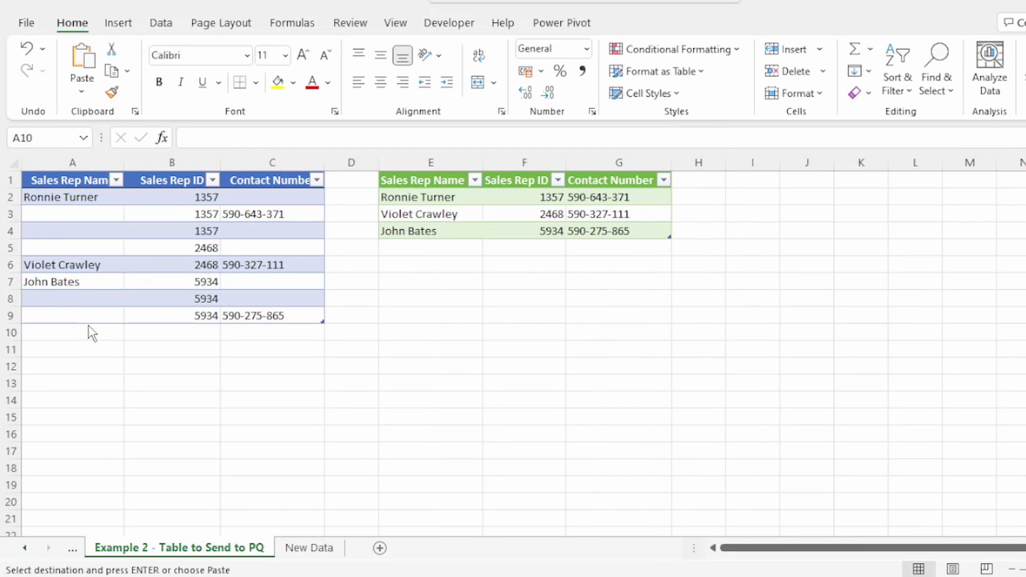
Paste the copied new sales rep records as values at A10, directly below the messy source table
{"action": "left_click", "coordinate": [89, 333]}
{"action": "right_click", "coordinate": [91, 334]}
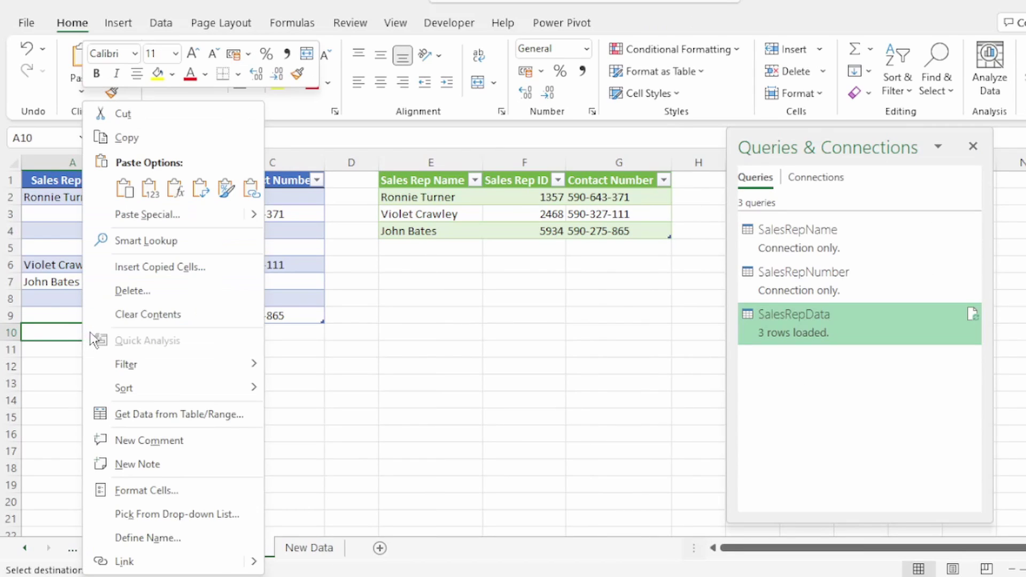
{"action": "left_click", "coordinate": [150, 188]}
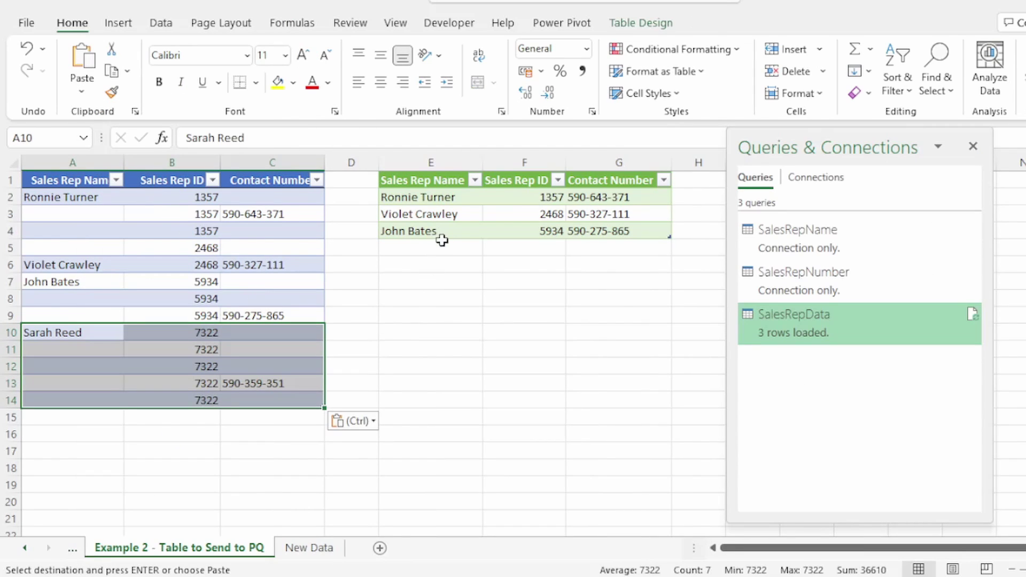
Refresh the merged sales rep table and select its last row
{"action": "left_click", "coordinate": [450, 214]}
{"action": "right_click", "coordinate": [452, 213]}
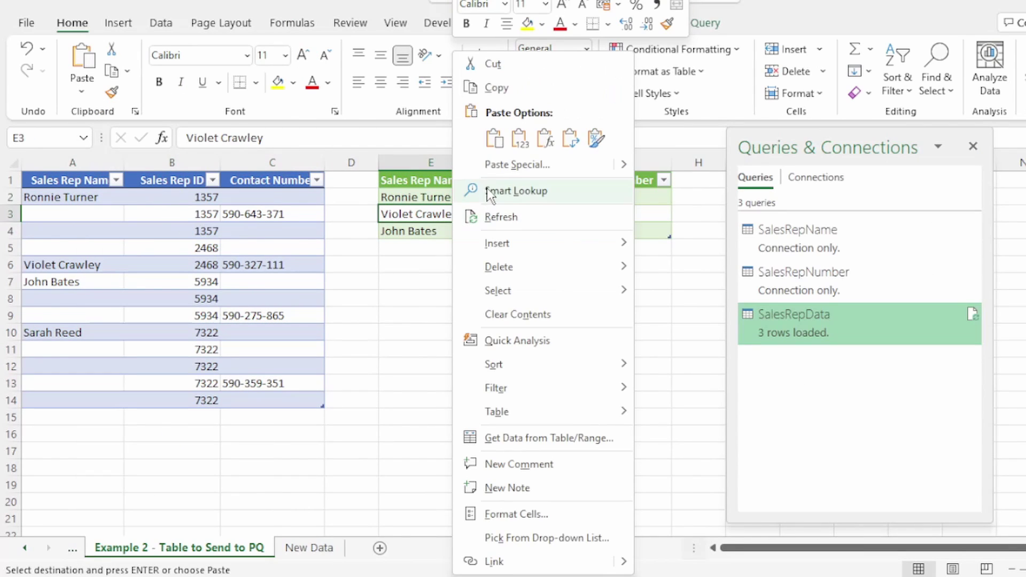
{"action": "left_click", "coordinate": [499, 218]}
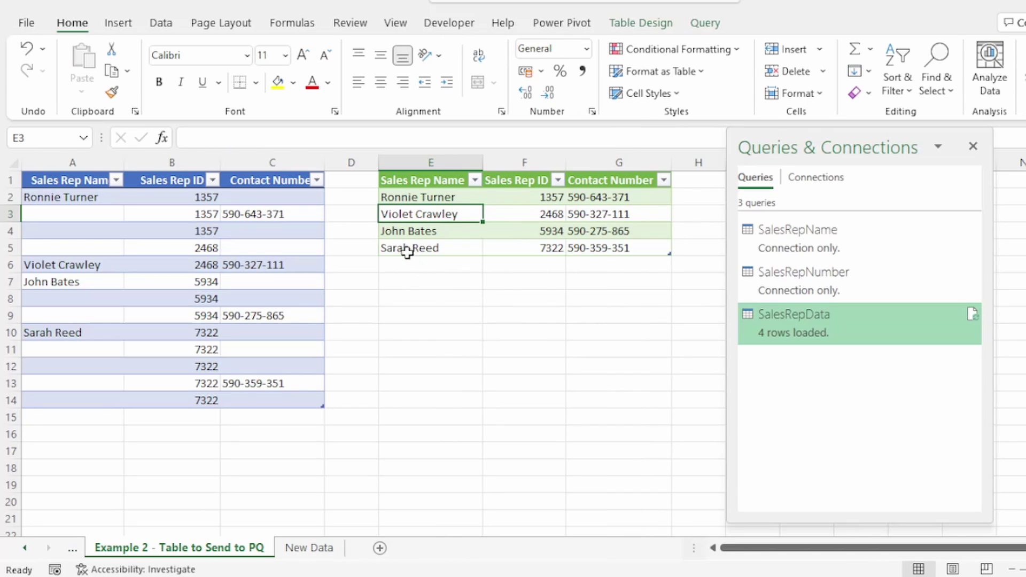
{"action": "left_click_drag", "start_coordinate": [408, 253], "coordinate": [615, 248]}
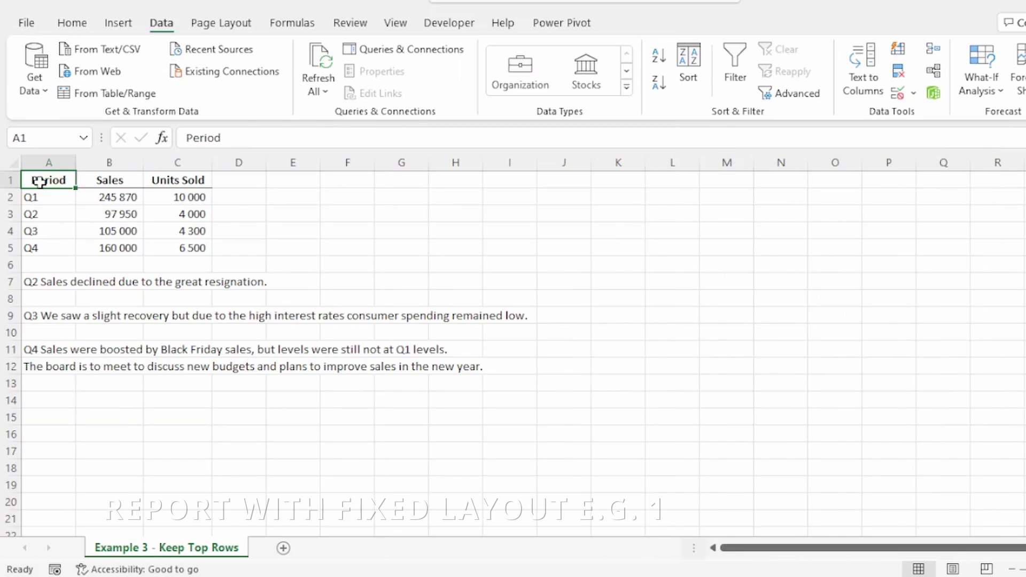
Examine the Example 3 report's header, quarterly data rows and commentary rows, and the cleaned table wanted as output
{"action": "left_click_drag", "start_coordinate": [40, 182], "coordinate": [347, 368]}
{"action": "left_click", "coordinate": [9, 180]}
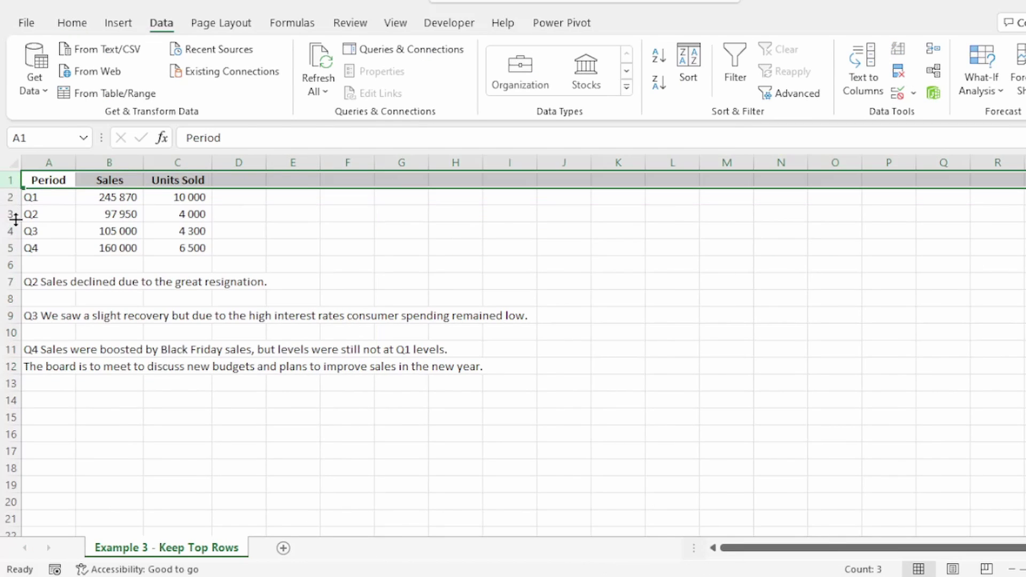
{"action": "left_click", "coordinate": [12, 197]}
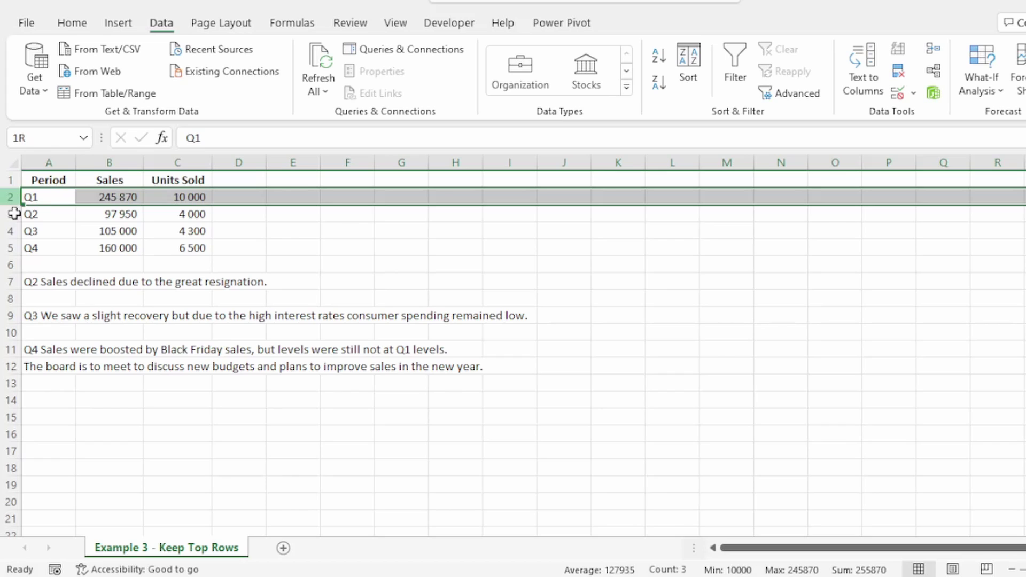
{"action": "left_click", "coordinate": [12, 248], "text": "shift"}
{"action": "left_click_drag", "start_coordinate": [13, 279], "coordinate": [13, 366]}
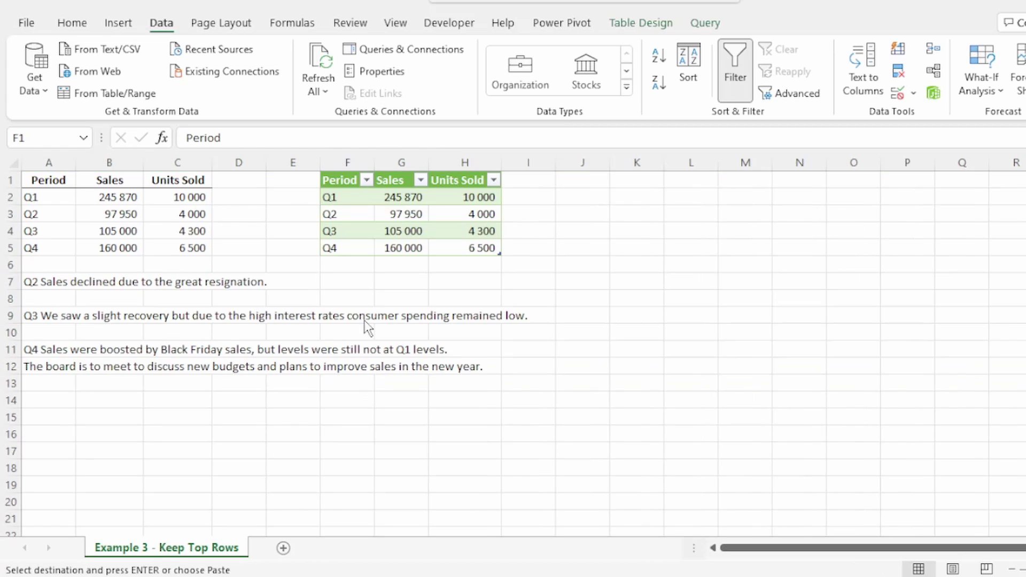
{"action": "left_click_drag", "start_coordinate": [341, 179], "coordinate": [490, 248]}
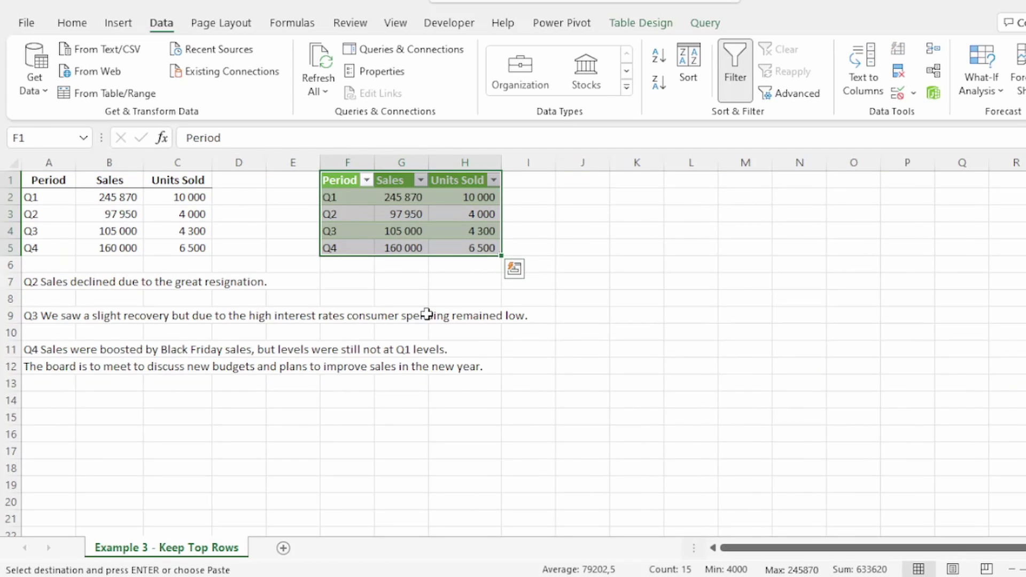
{"action": "left_click_drag", "start_coordinate": [343, 196], "coordinate": [465, 267]}
Convert the report range A1:C12 into a table with headers
{"action": "left_click_drag", "start_coordinate": [40, 179], "coordinate": [197, 365]}
{"action": "key", "text": "ctrl+t"}
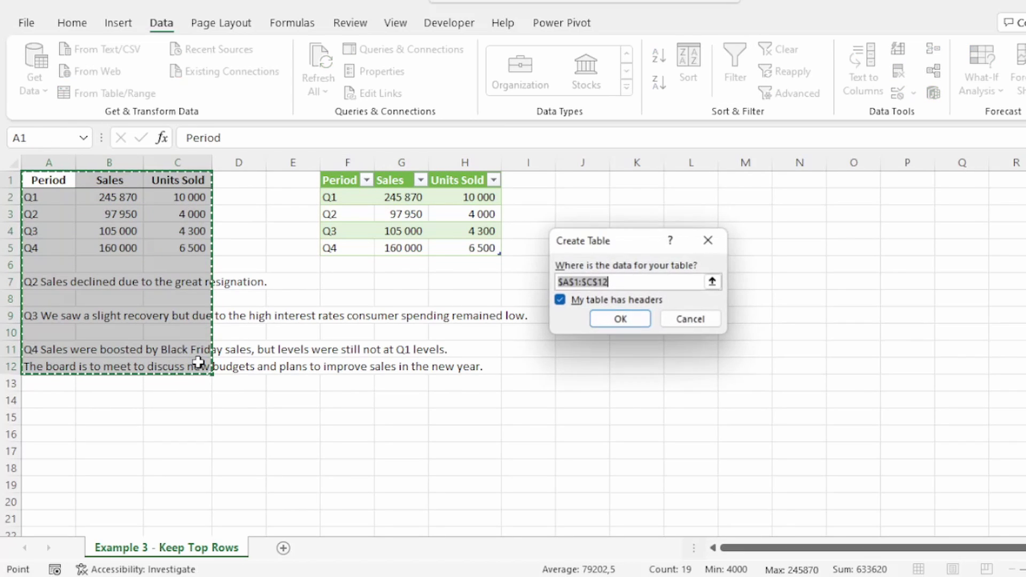
{"action": "left_click", "coordinate": [615, 319]}
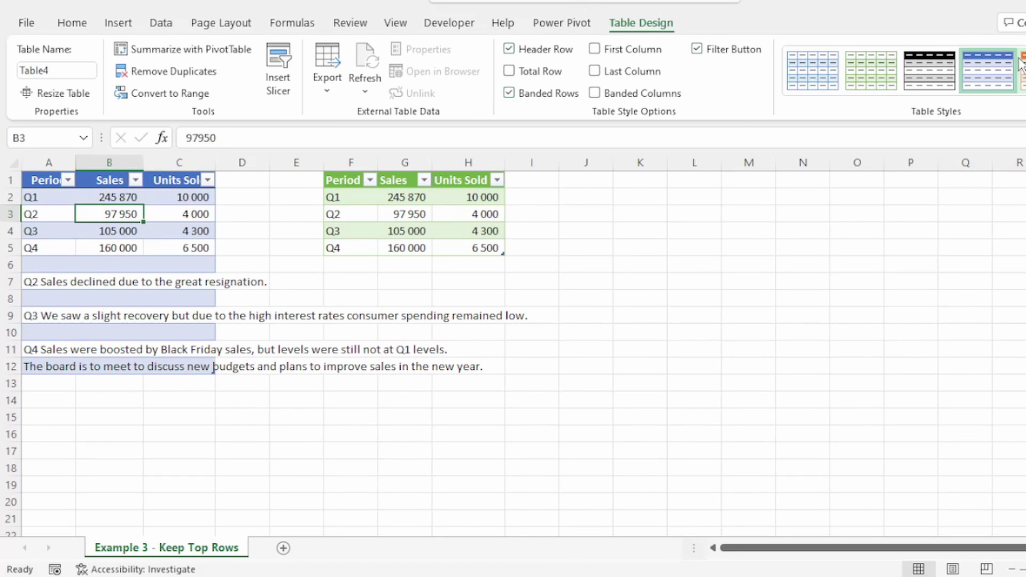
Remove the new table's style and filter buttons, and name the table SalesReport
{"action": "left_click", "coordinate": [1022, 57]}
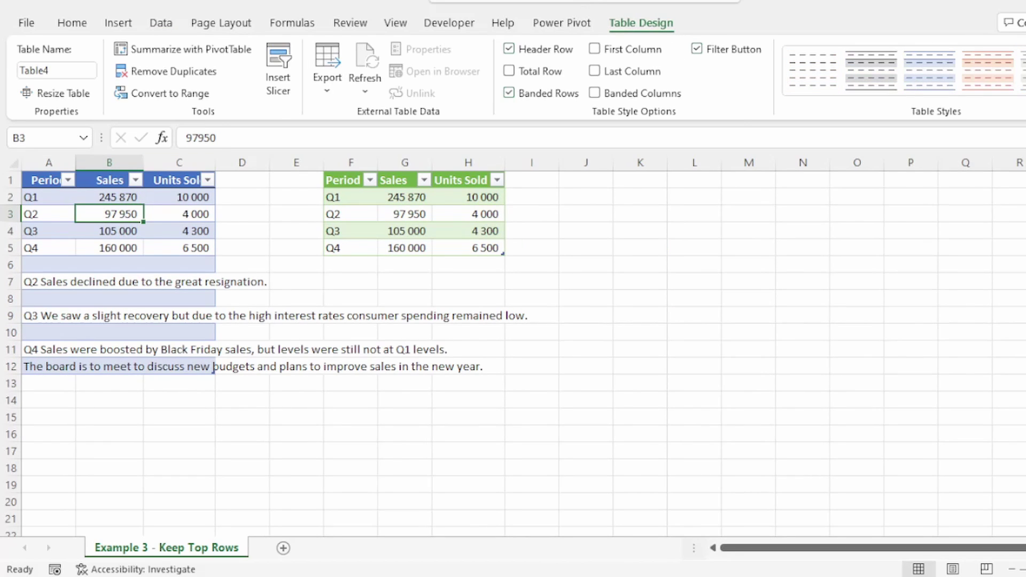
{"action": "left_click", "coordinate": [813, 75]}
{"action": "left_click", "coordinate": [697, 50]}
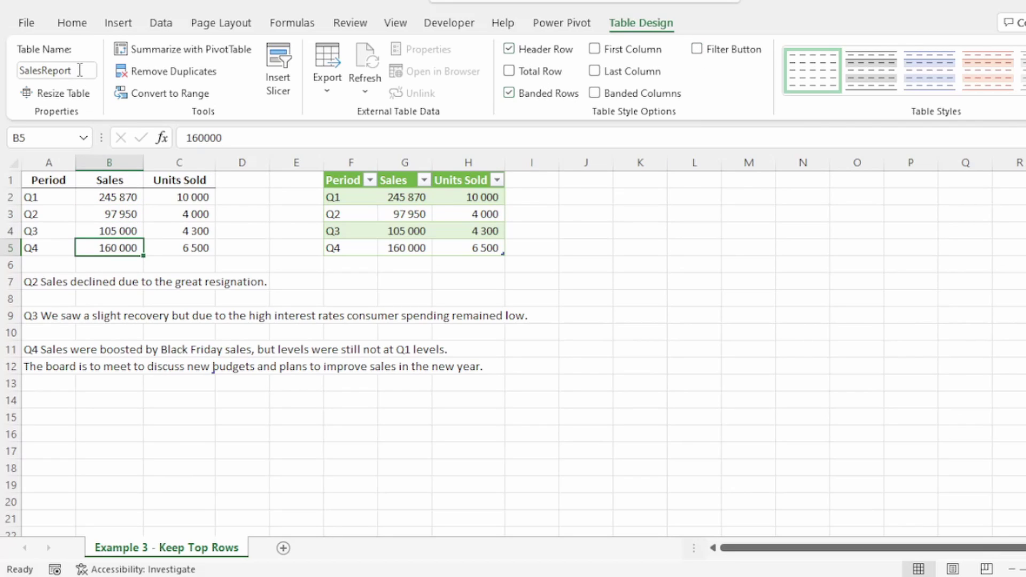
{"action": "left_click_drag", "start_coordinate": [20, 71], "coordinate": [47, 75]}
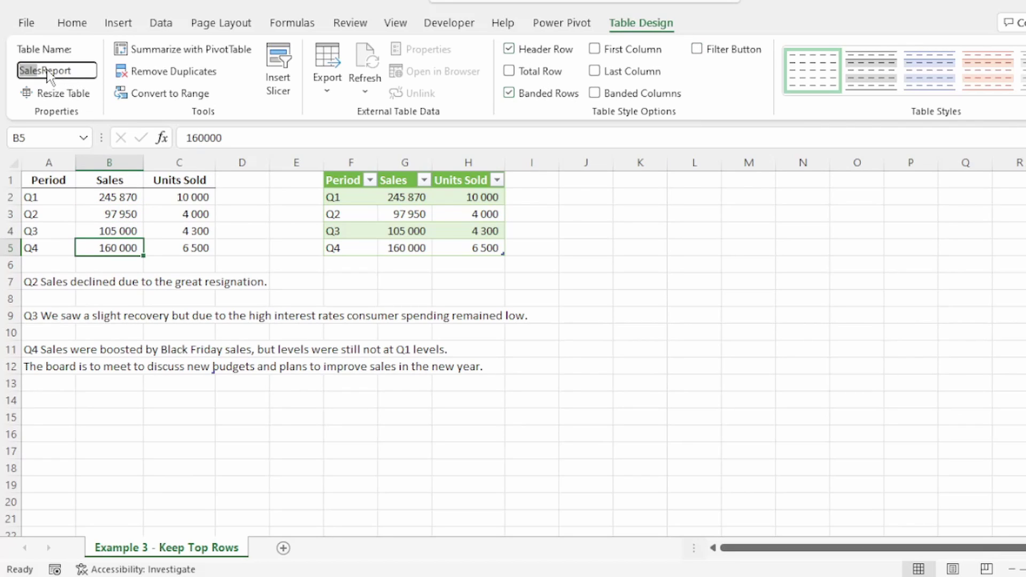
Load the SalesReport table into Power Query and remove the automatic Changed Type step
{"action": "left_click", "coordinate": [92, 216]}
{"action": "right_click", "coordinate": [95, 219]}
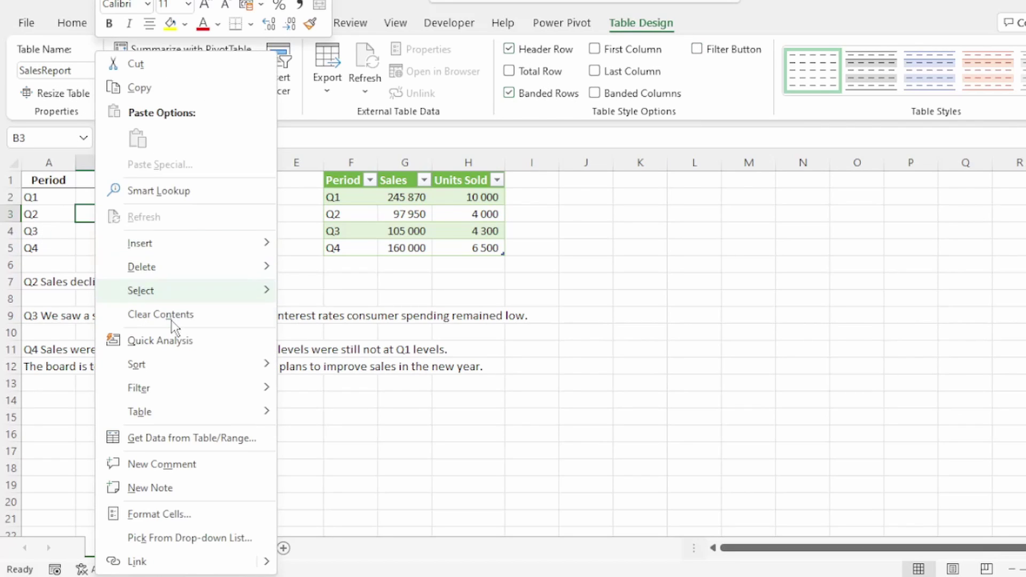
{"action": "left_click", "coordinate": [169, 438]}
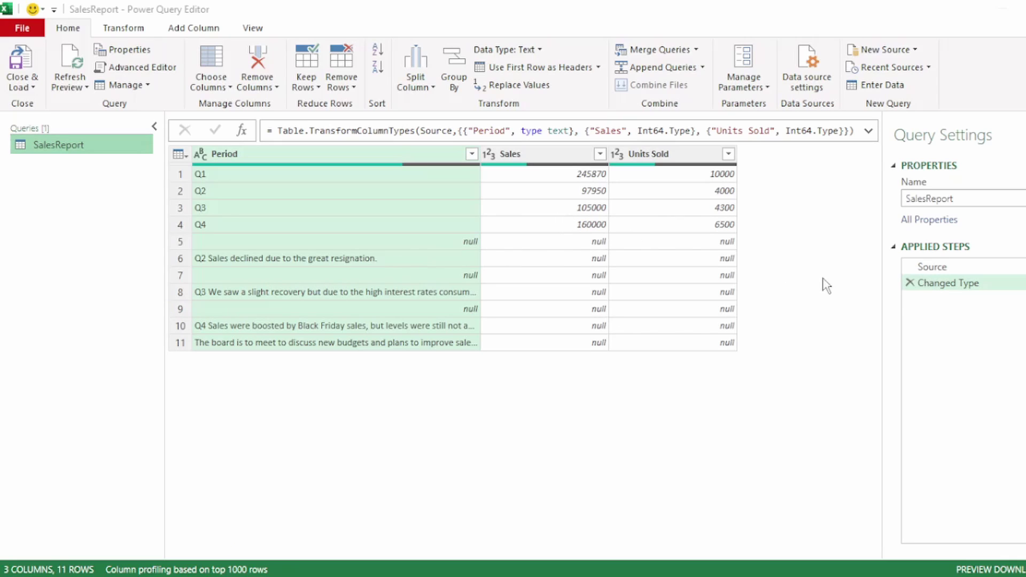
{"action": "left_click", "coordinate": [910, 282]}
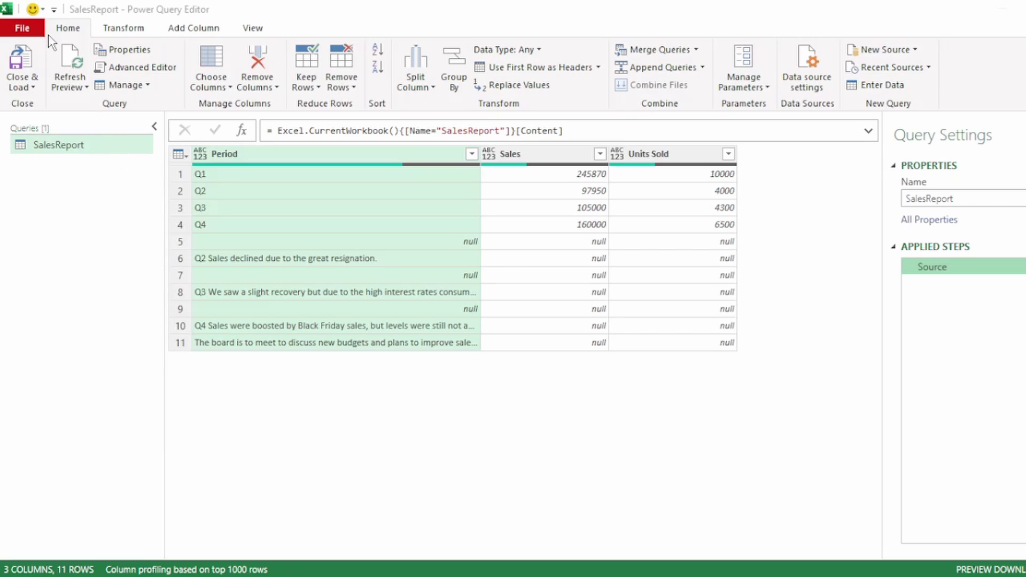
Keep only the top 4 rows of the SalesReport query
{"action": "left_click", "coordinate": [314, 90]}
{"action": "left_click", "coordinate": [338, 105]}
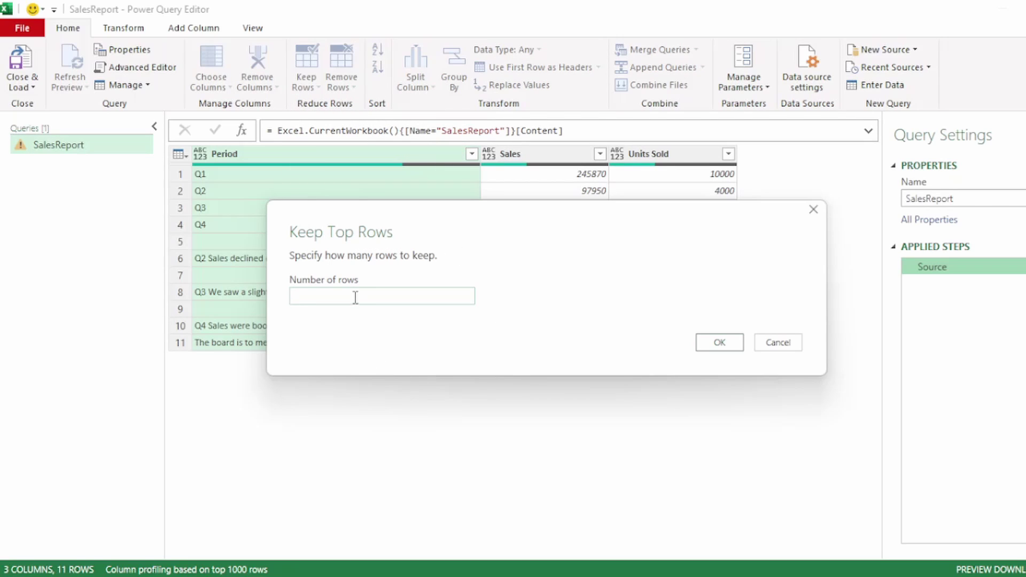
{"action": "left_click", "coordinate": [717, 343]}
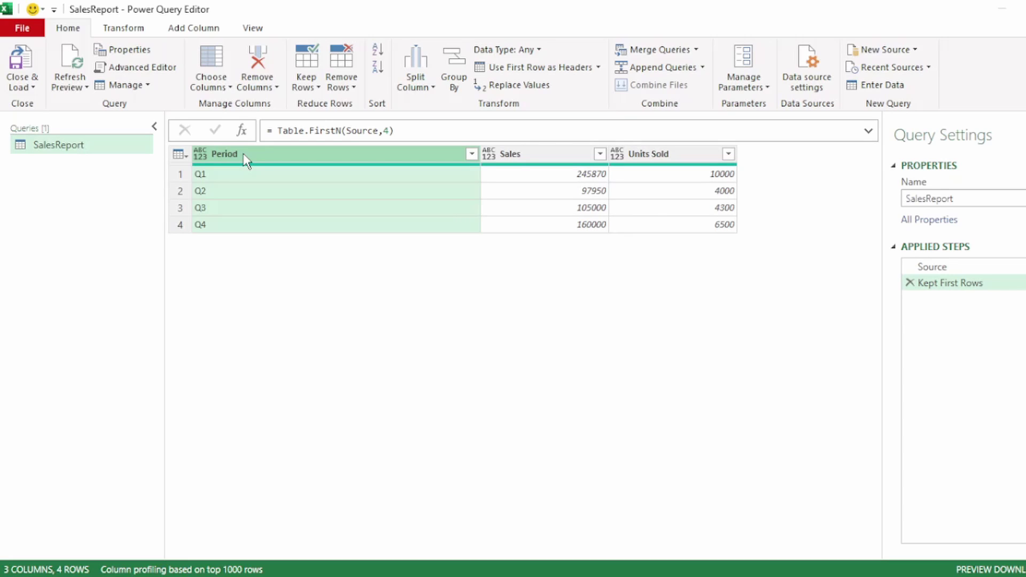
Detect the data types of all three columns and load the cleaned report beside the original at F1
{"action": "key", "text": "ctrl+a"}
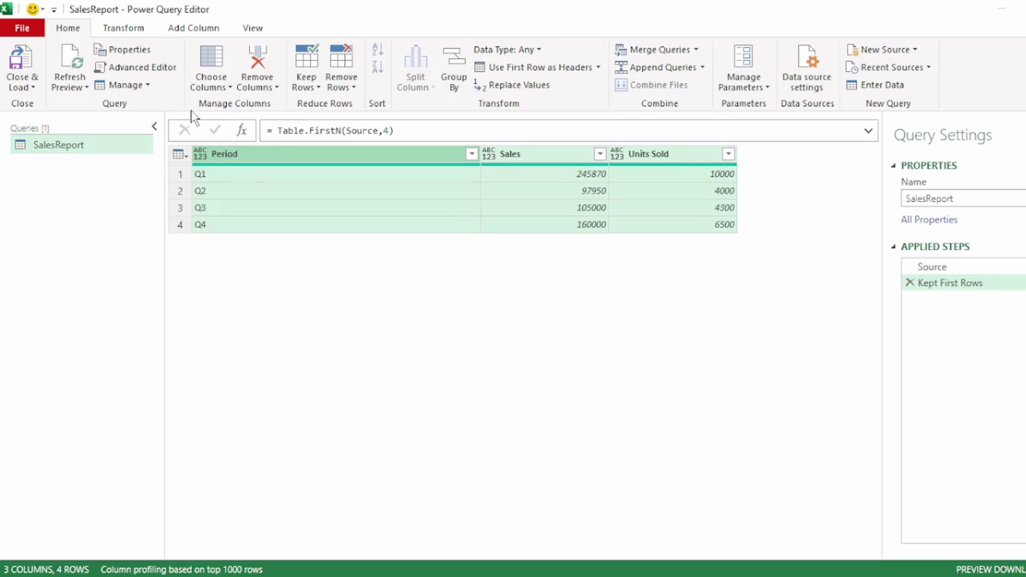
{"action": "left_click", "coordinate": [143, 30]}
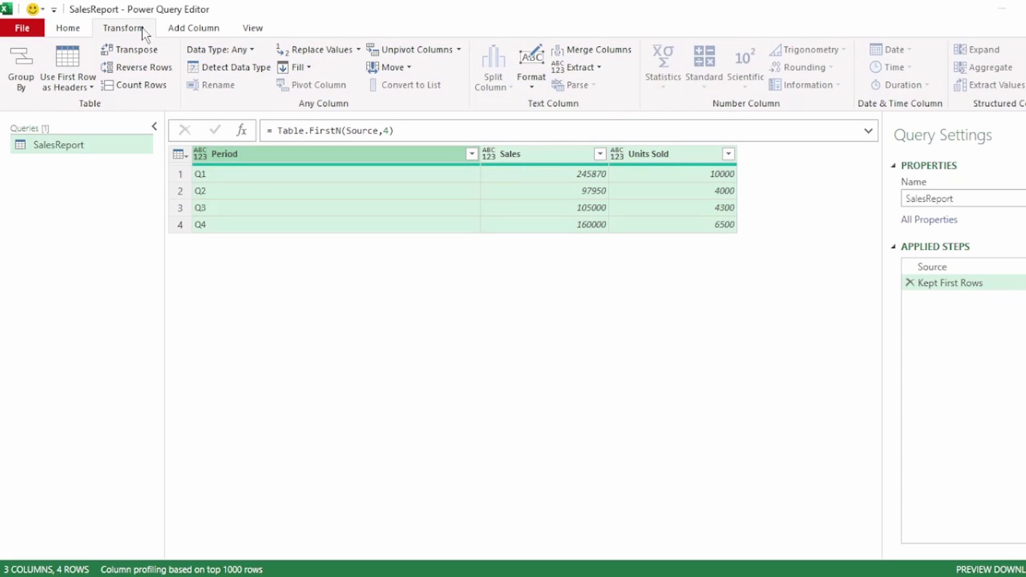
{"action": "left_click", "coordinate": [243, 74]}
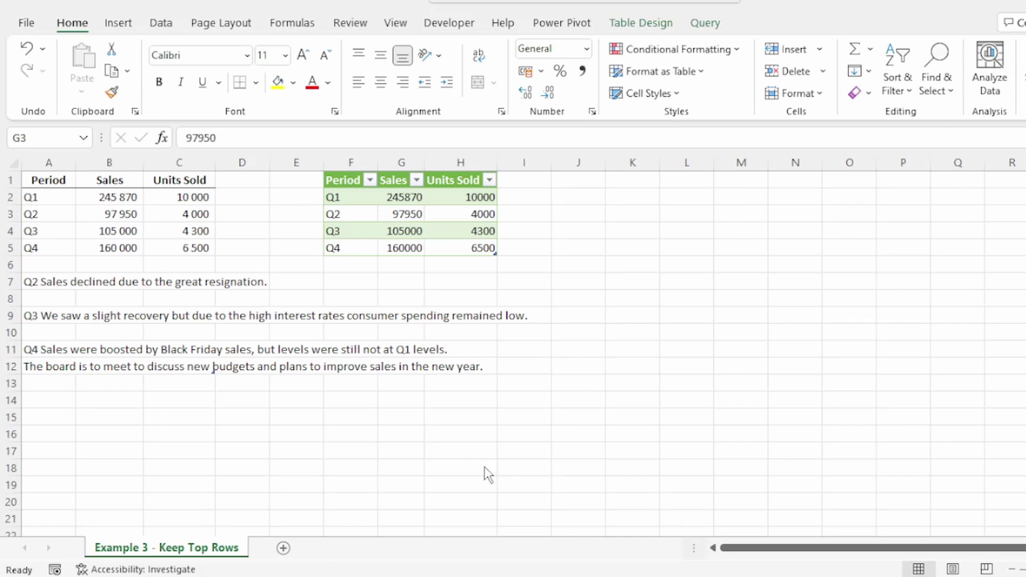
{"action": "left_click_drag", "start_coordinate": [340, 196], "coordinate": [481, 247]}
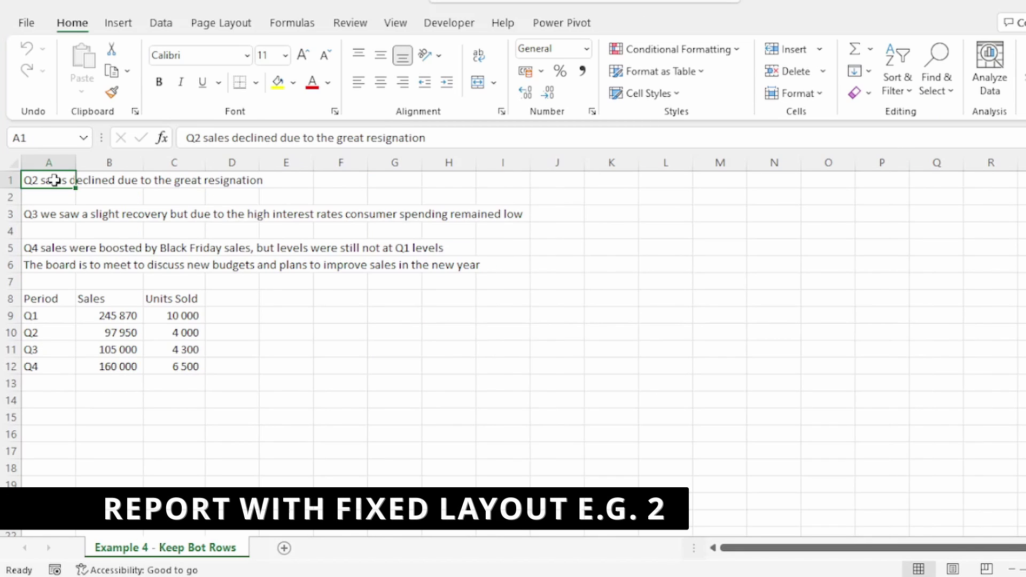
Examine the Example 4 report's layout, comparing the commentary in rows 1 to 6 with the data in rows 8 to 12
{"action": "left_click_drag", "start_coordinate": [51, 181], "coordinate": [205, 369]}
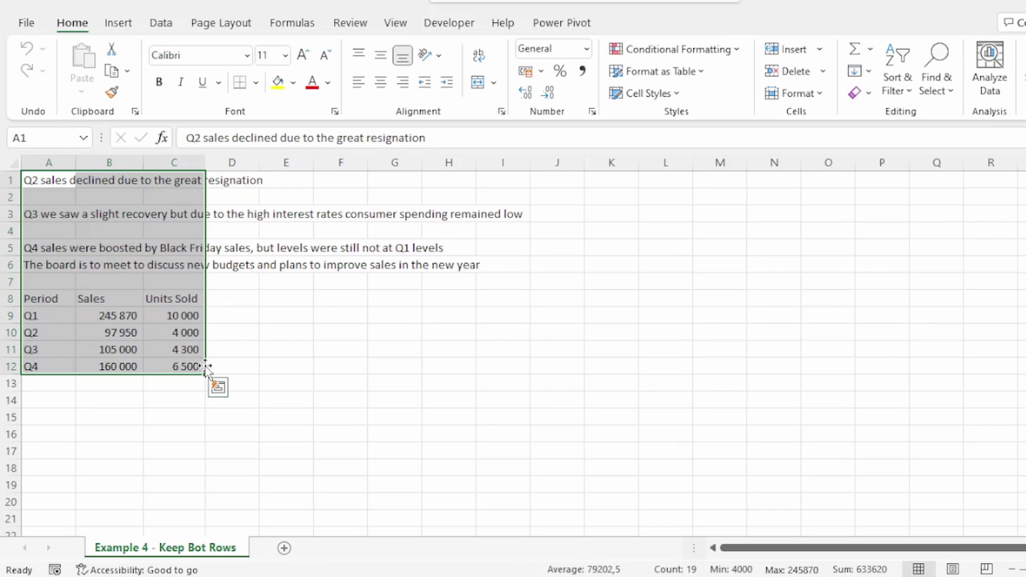
{"action": "left_click_drag", "start_coordinate": [11, 181], "coordinate": [23, 265]}
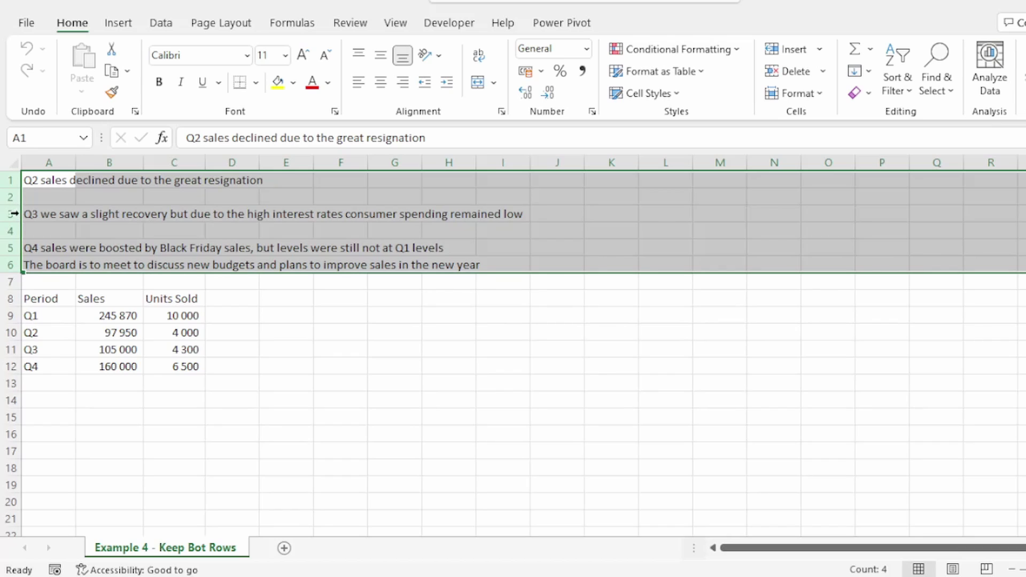
{"action": "left_click", "coordinate": [8, 299]}
{"action": "left_click_drag", "start_coordinate": [8, 298], "coordinate": [20, 370]}
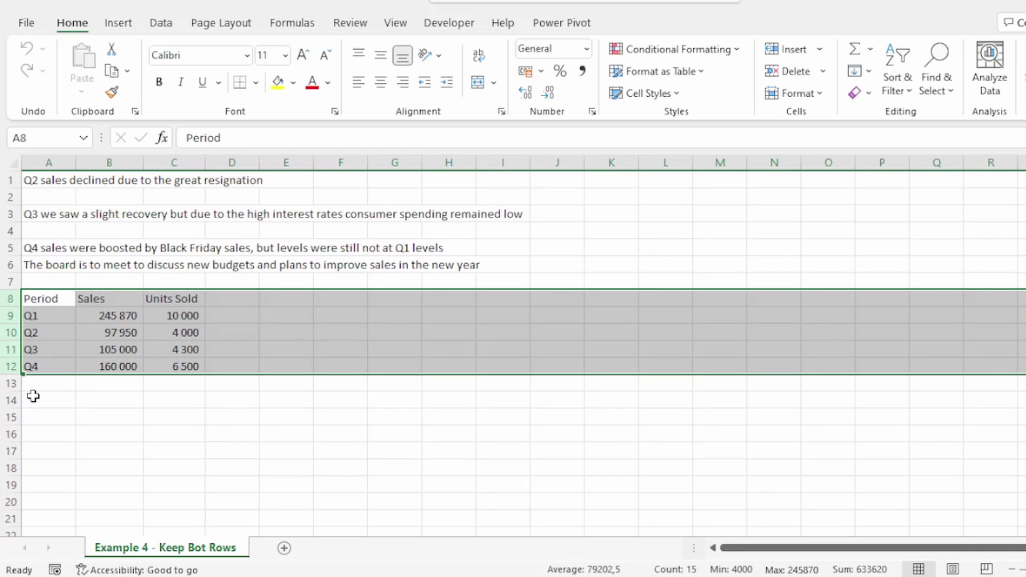
Convert A1:C12 to a table without headers, load it into Power Query, and remove the automatic Changed Type step
{"action": "left_click_drag", "start_coordinate": [32, 180], "coordinate": [184, 348]}
{"action": "key", "text": "ctrl+t"}
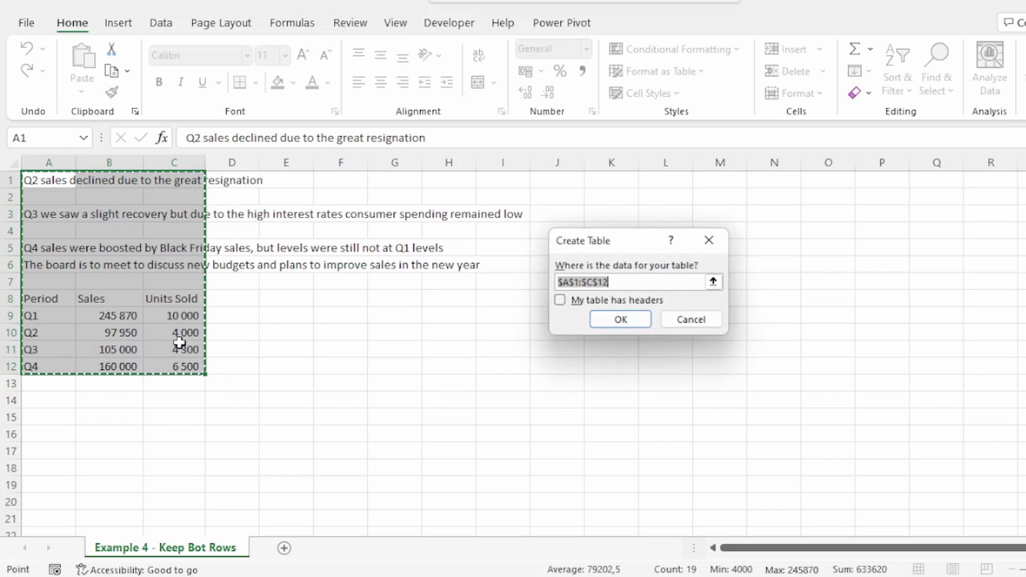
{"action": "key", "text": "Return"}
{"action": "right_click", "coordinate": [133, 267]}
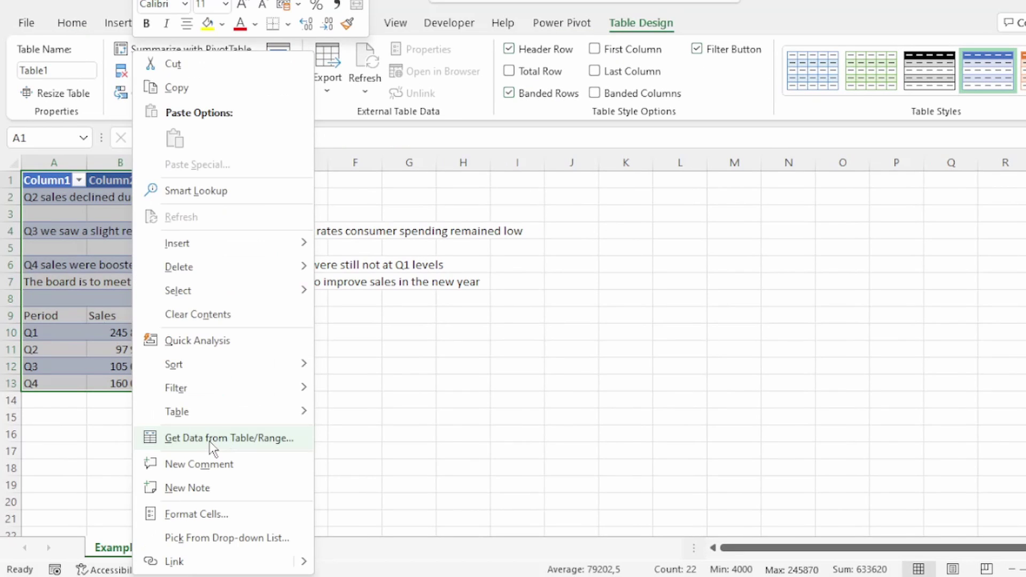
{"action": "left_click", "coordinate": [209, 441]}
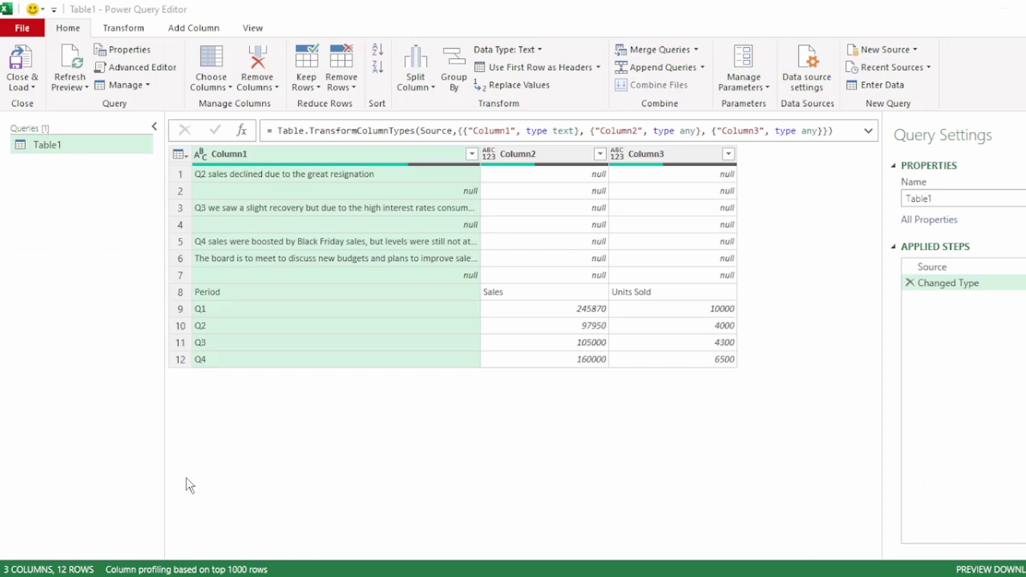
{"action": "left_click", "coordinate": [911, 284]}
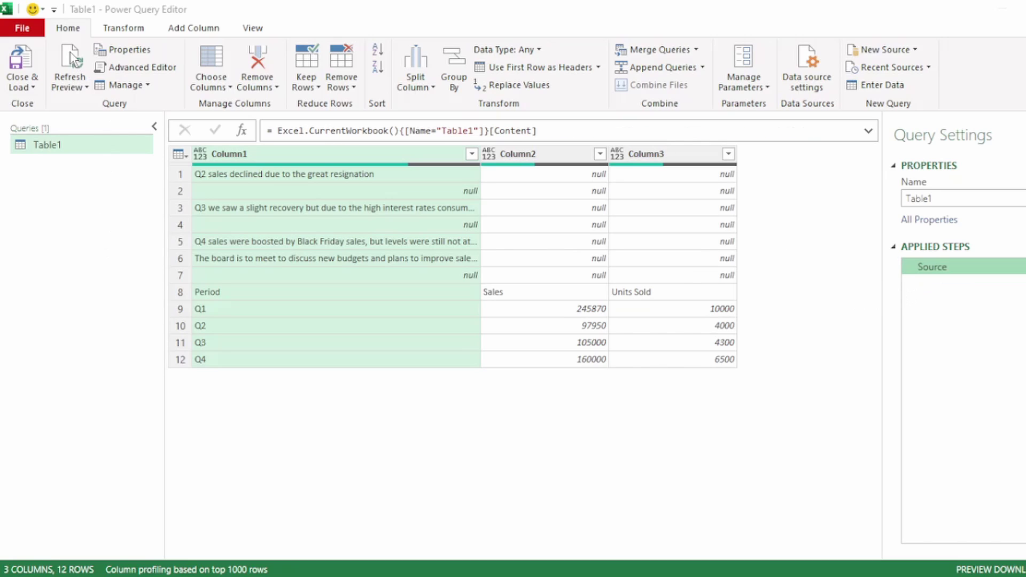
Keep only the bottom 5 rows of the Table1 query
{"action": "left_click", "coordinate": [310, 88]}
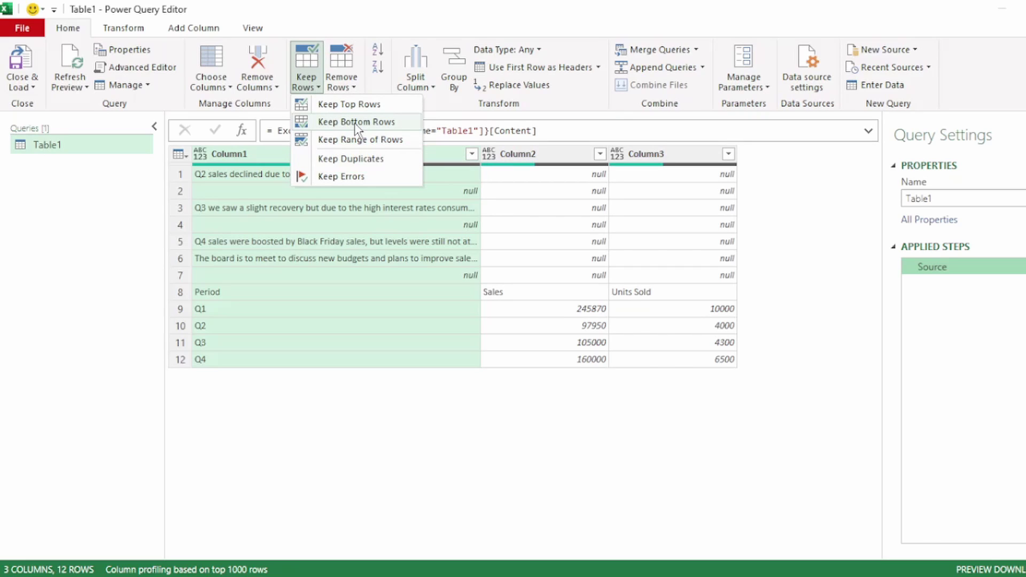
{"action": "left_click", "coordinate": [355, 122]}
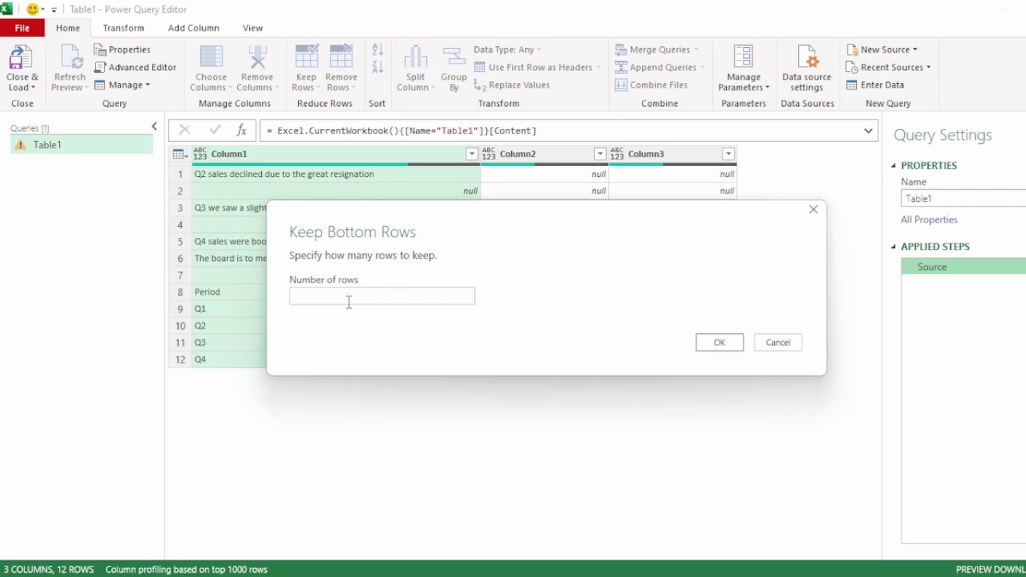
{"action": "type", "text": "5"}
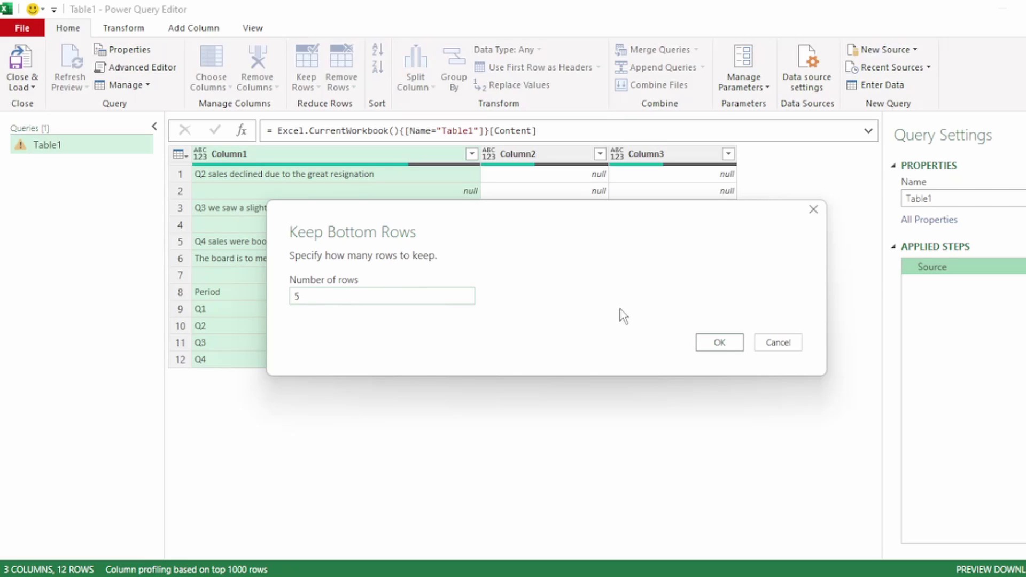
{"action": "left_click", "coordinate": [719, 343]}
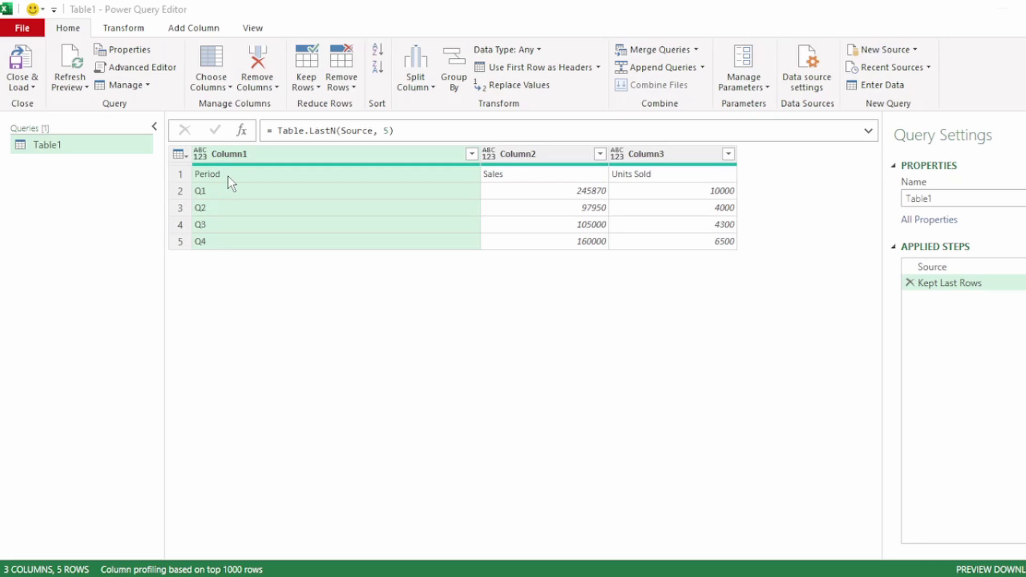
Promote the first row of the Table1 query to column headers
{"action": "left_click", "coordinate": [129, 29]}
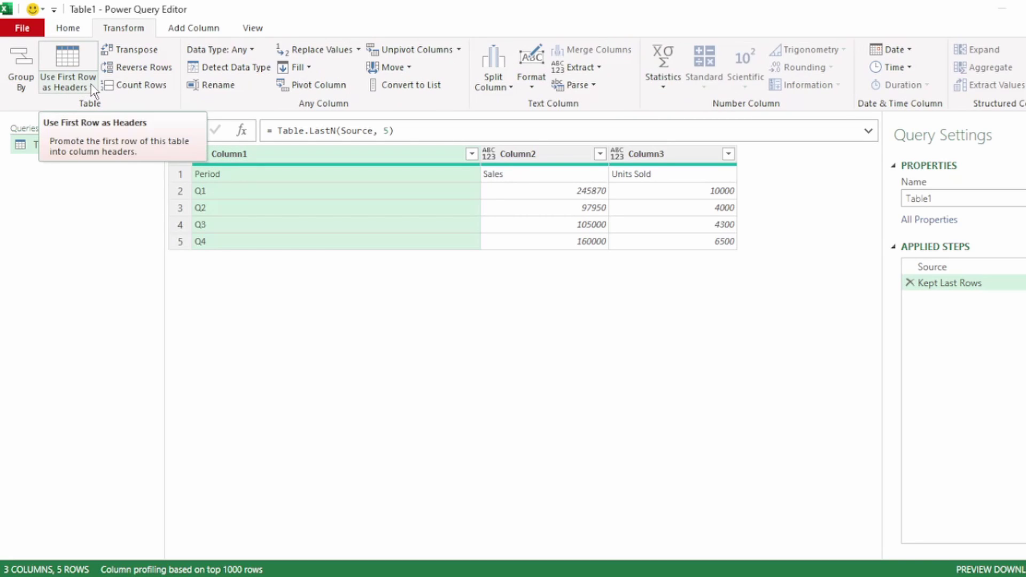
{"action": "left_click", "coordinate": [92, 87]}
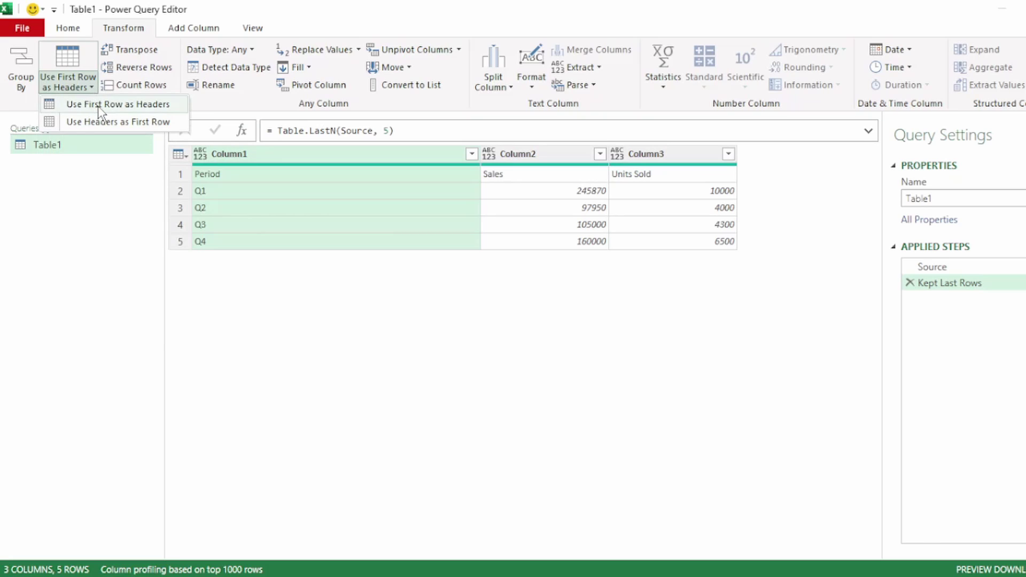
{"action": "left_click", "coordinate": [100, 105]}
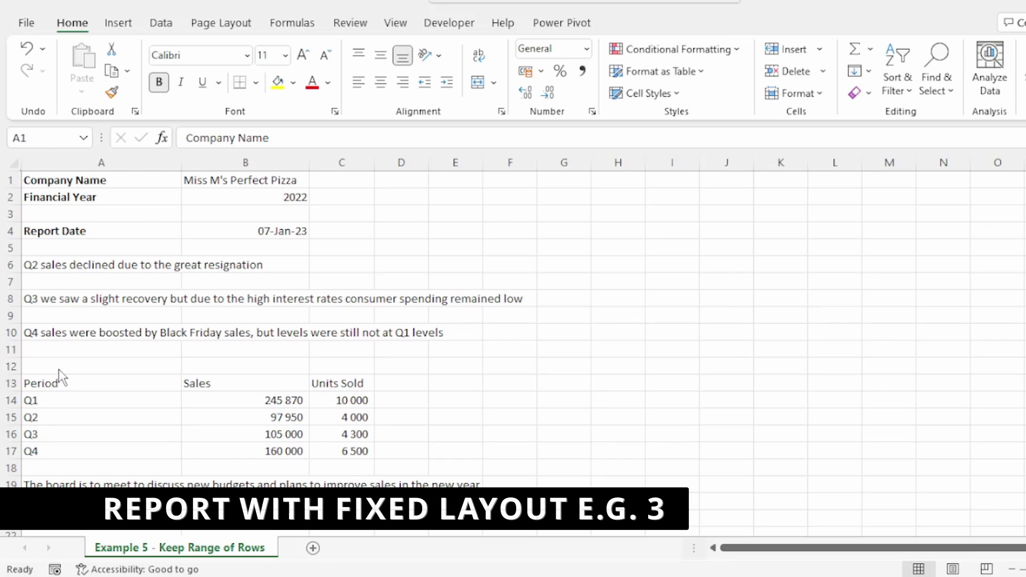
Examine the Example 5 report's layout, comparing the data in rows 13 to 17 with the company details and commentary around it
{"action": "left_click", "coordinate": [32, 384]}
{"action": "left_click_drag", "start_coordinate": [32, 383], "coordinate": [344, 451]}
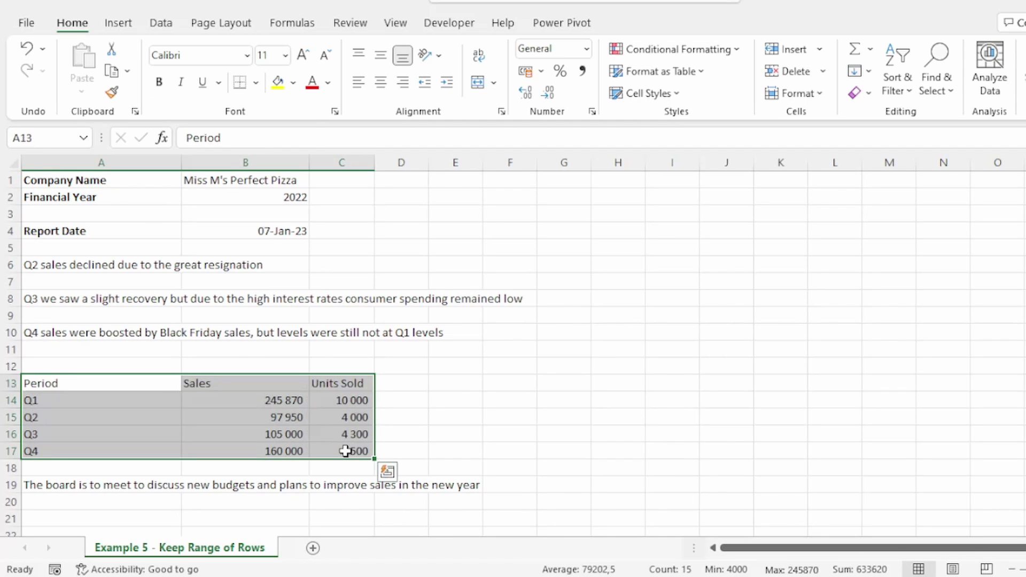
{"action": "left_click_drag", "start_coordinate": [62, 181], "coordinate": [285, 241]}
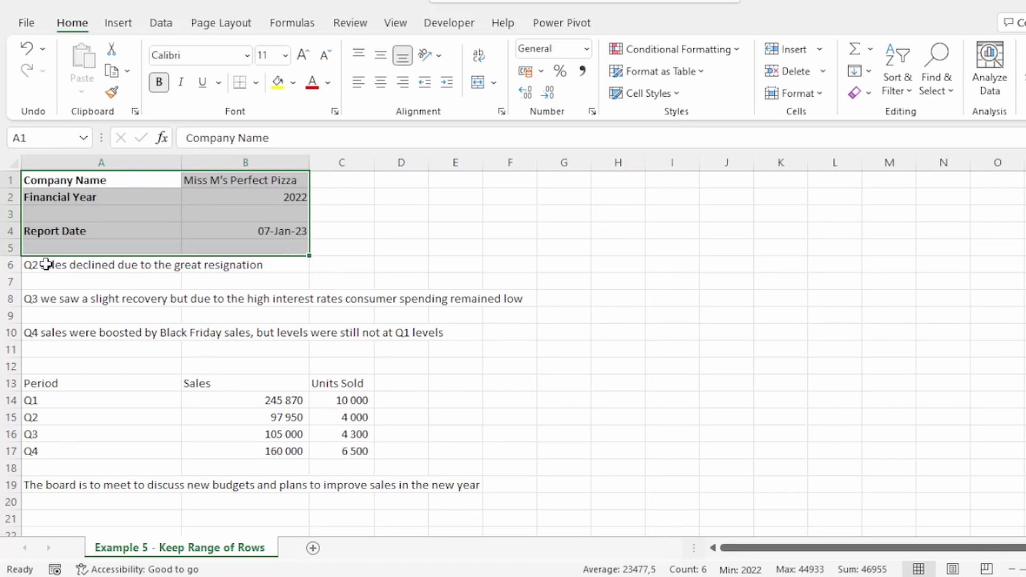
{"action": "left_click_drag", "start_coordinate": [49, 265], "coordinate": [60, 328]}
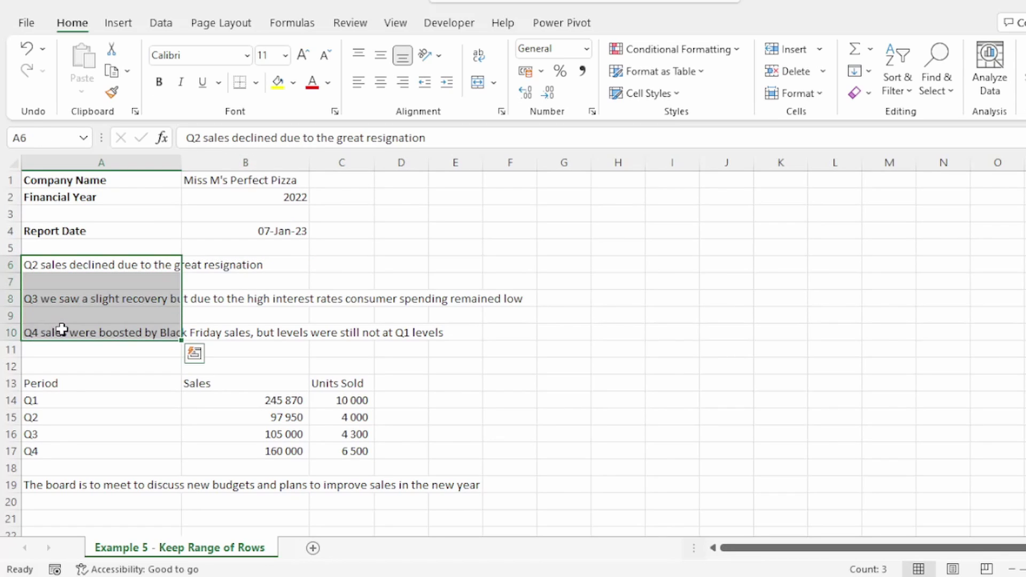
{"action": "left_click", "coordinate": [31, 485]}
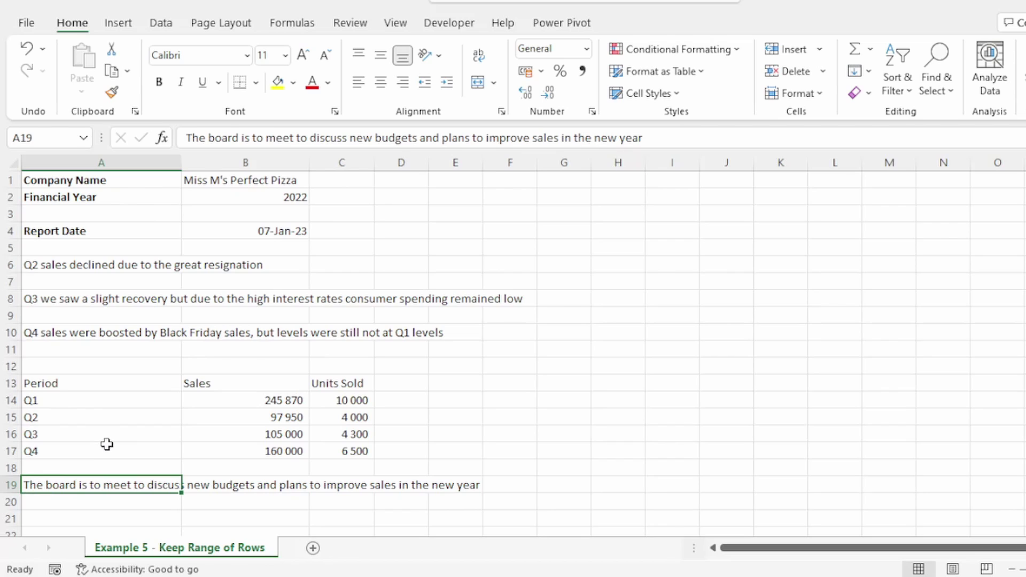
Convert A1:C19 to a table without headers and fit column A's width to its contents
{"action": "left_click_drag", "start_coordinate": [59, 180], "coordinate": [352, 485]}
{"action": "key", "text": "ctrl+t"}
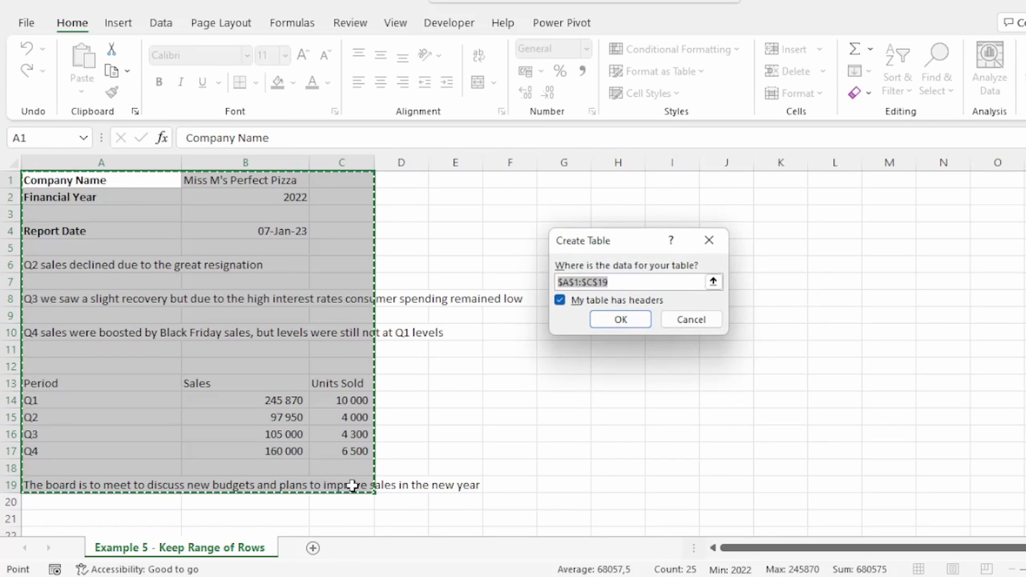
{"action": "left_click", "coordinate": [559, 301]}
{"action": "left_click", "coordinate": [614, 321]}
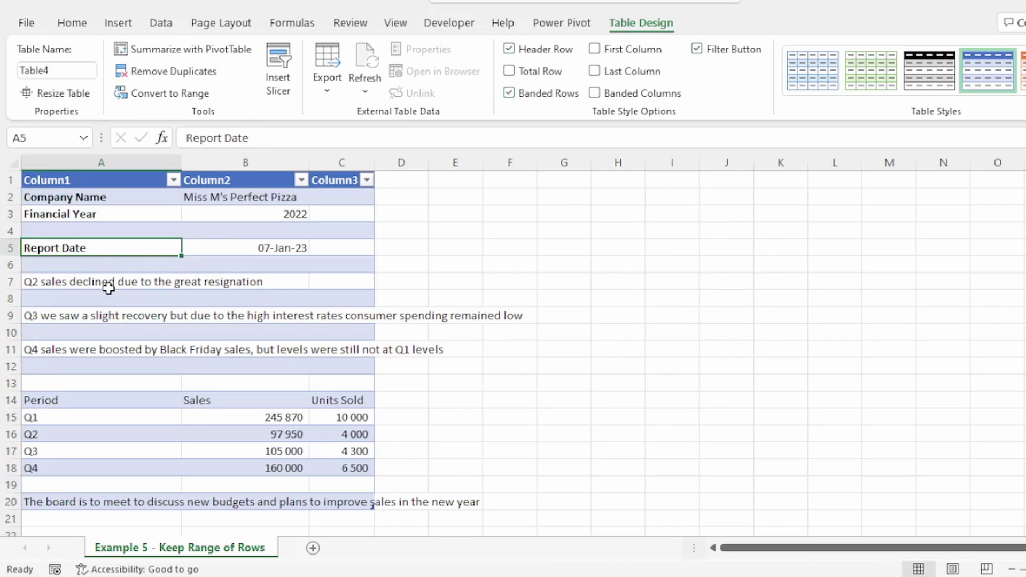
{"action": "double_click", "coordinate": [179, 160]}
{"action": "left_click", "coordinate": [185, 360]}
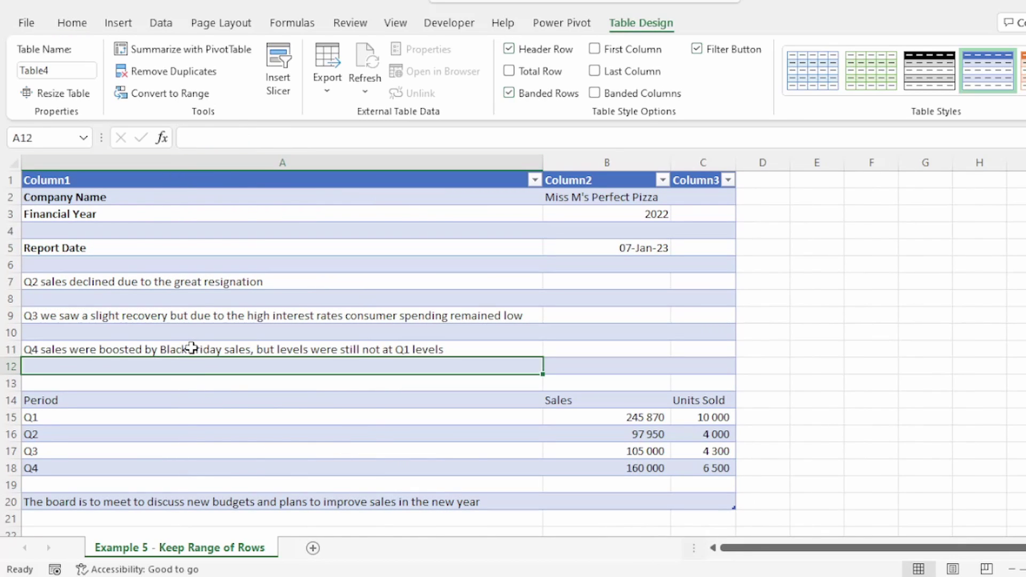
Load the Example 5 table into Power Query and remove the automatic Changed Type step
{"action": "right_click", "coordinate": [191, 349]}
{"action": "left_click", "coordinate": [271, 443]}
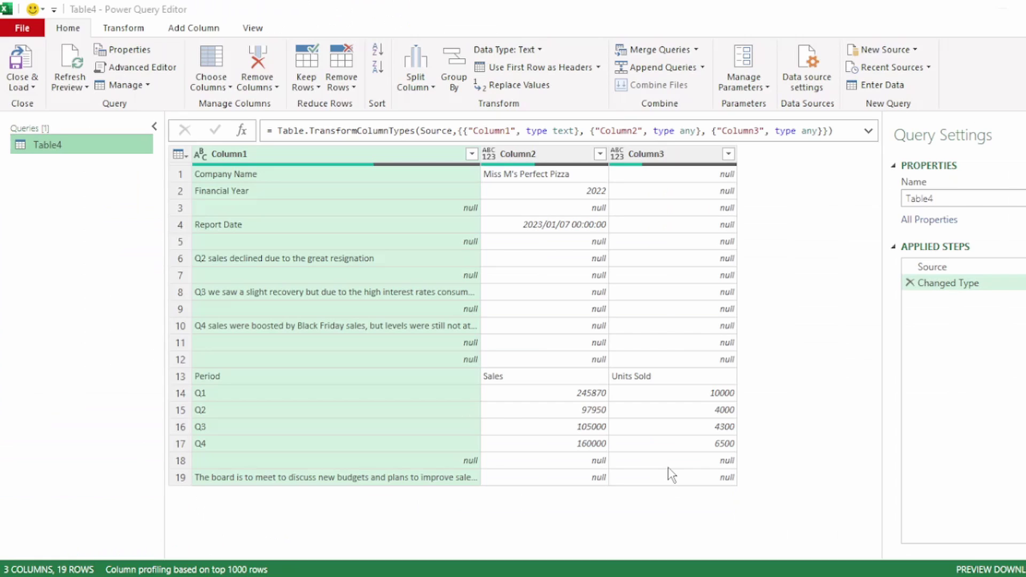
{"action": "left_click", "coordinate": [911, 284]}
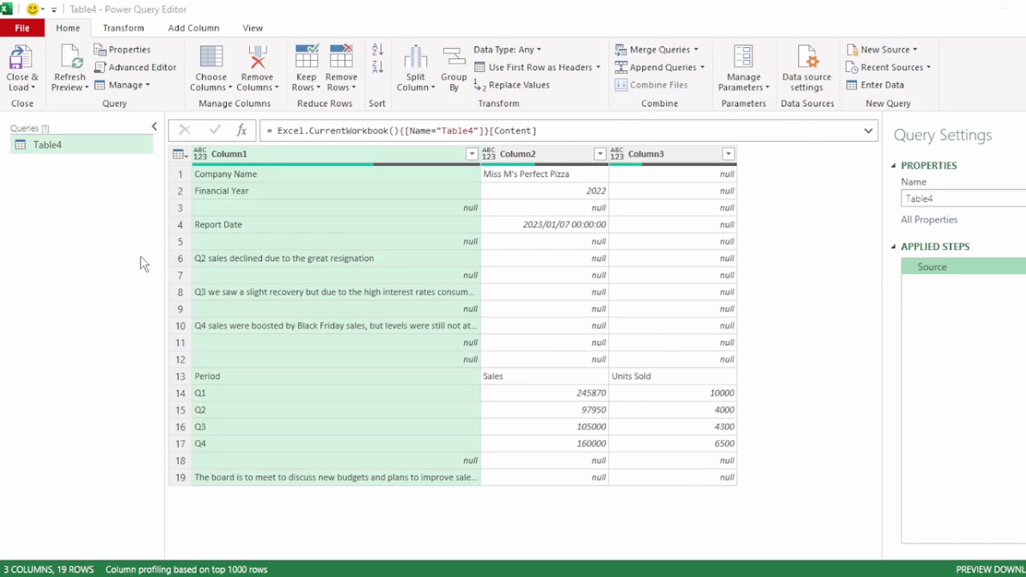
Locate the sales data rows in the Table4 query and keep only a range of 5 rows starting at row 13
{"action": "left_click", "coordinate": [181, 174]}
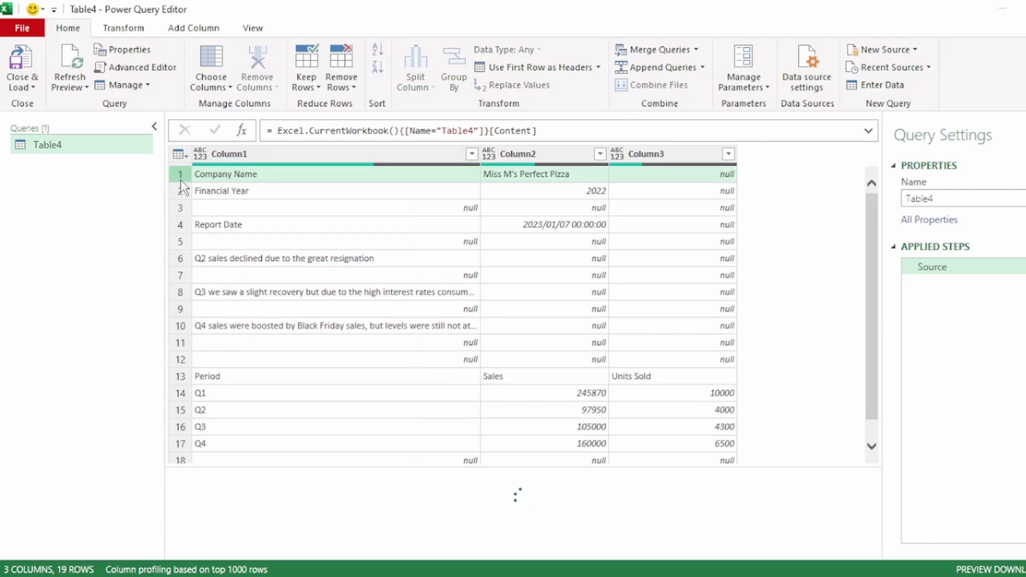
{"action": "left_click", "coordinate": [180, 378]}
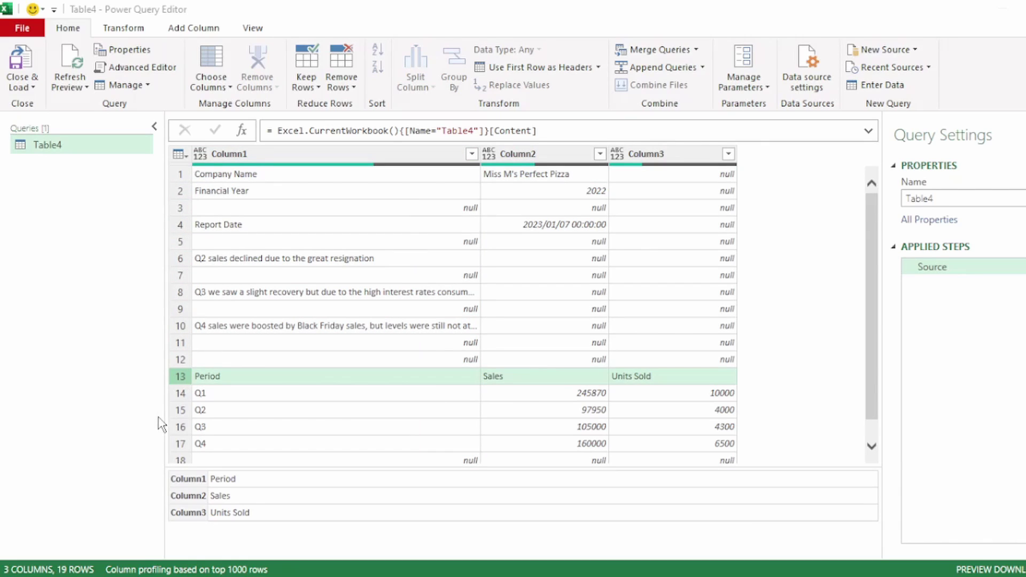
{"action": "left_click", "coordinate": [181, 394]}
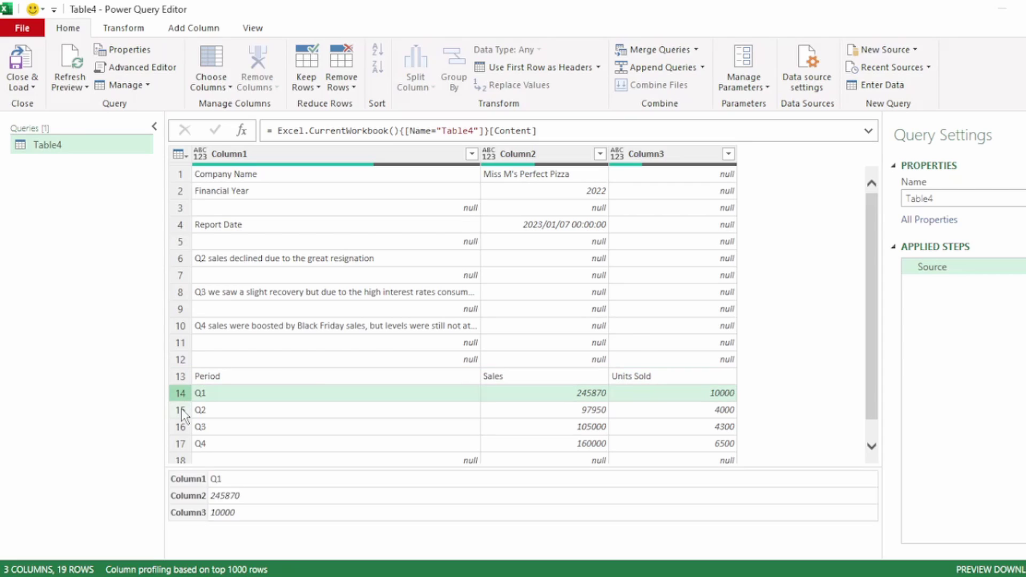
{"action": "left_click", "coordinate": [181, 411]}
{"action": "left_click", "coordinate": [179, 428]}
{"action": "left_click", "coordinate": [177, 445]}
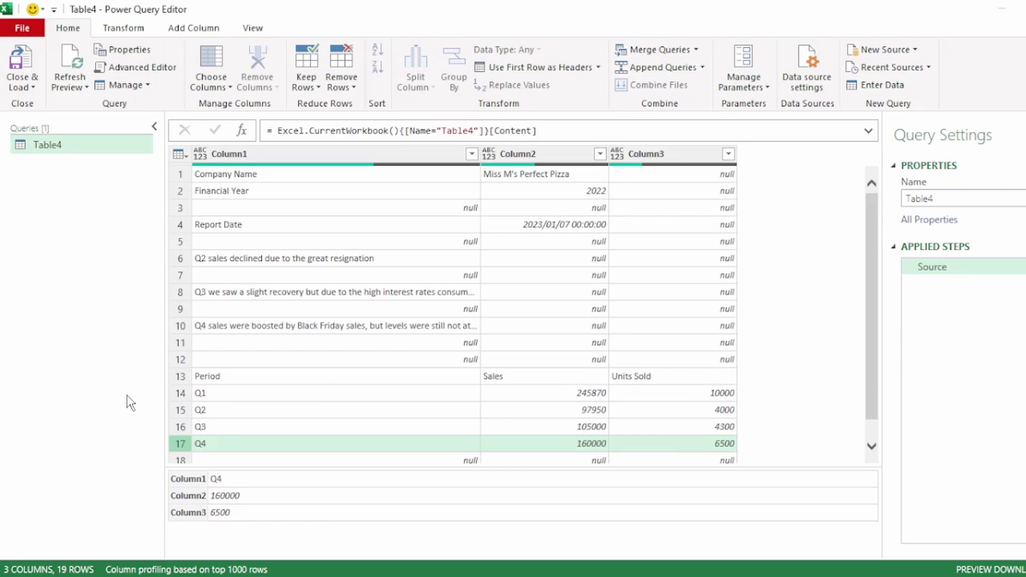
{"action": "left_click", "coordinate": [309, 87]}
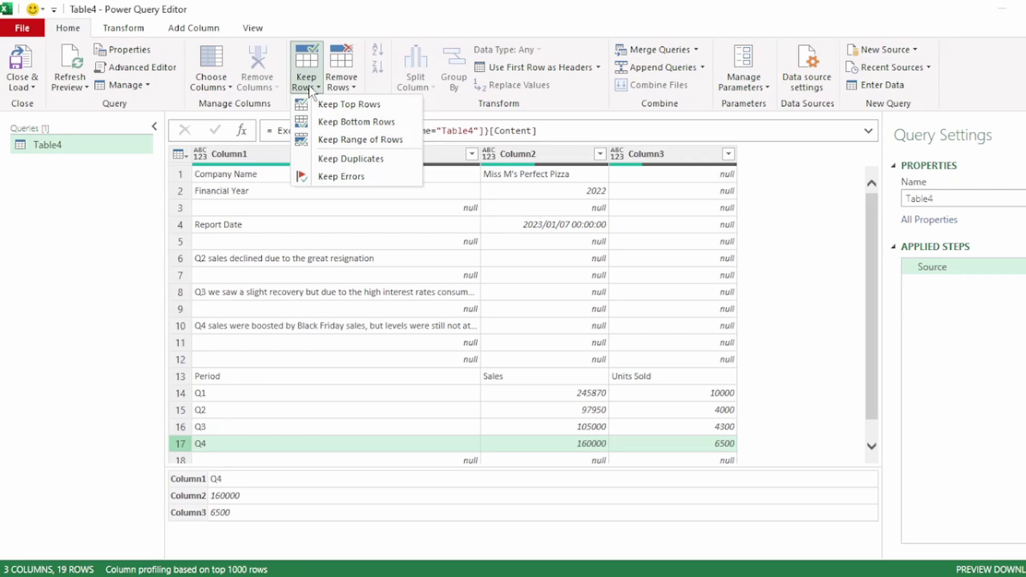
{"action": "left_click", "coordinate": [336, 140]}
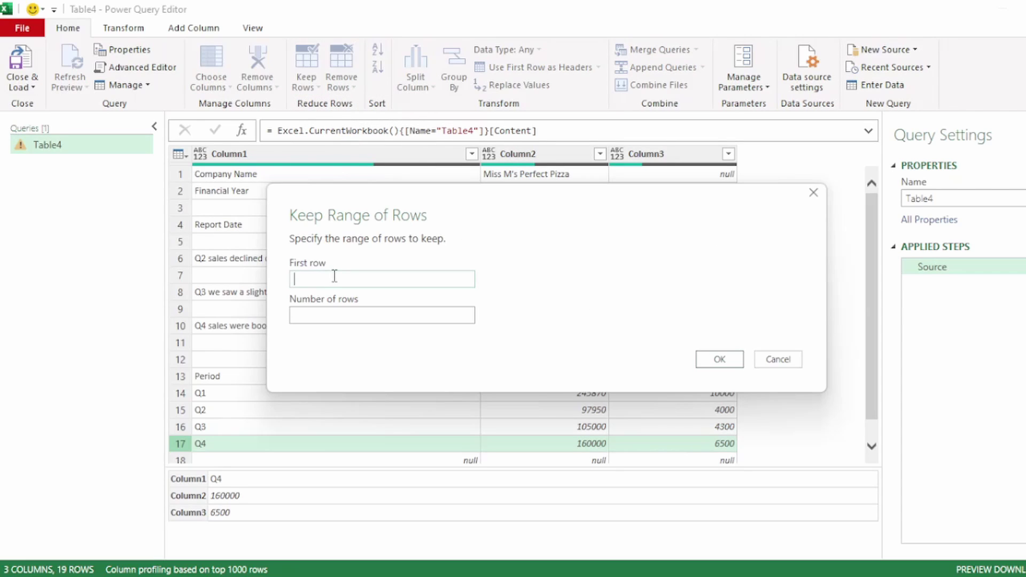
{"action": "left_click", "coordinate": [340, 320]}
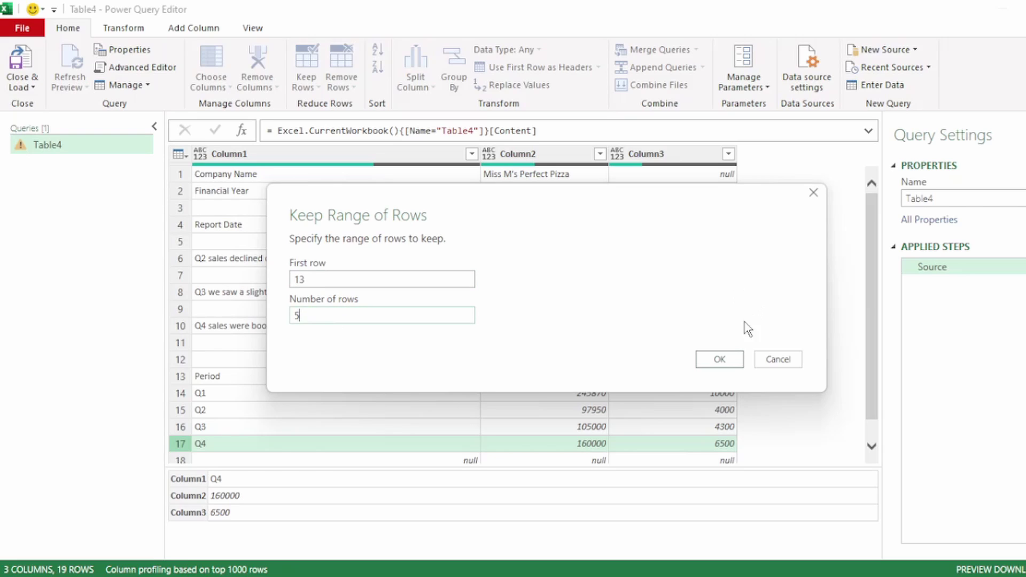
{"action": "left_click", "coordinate": [721, 359]}
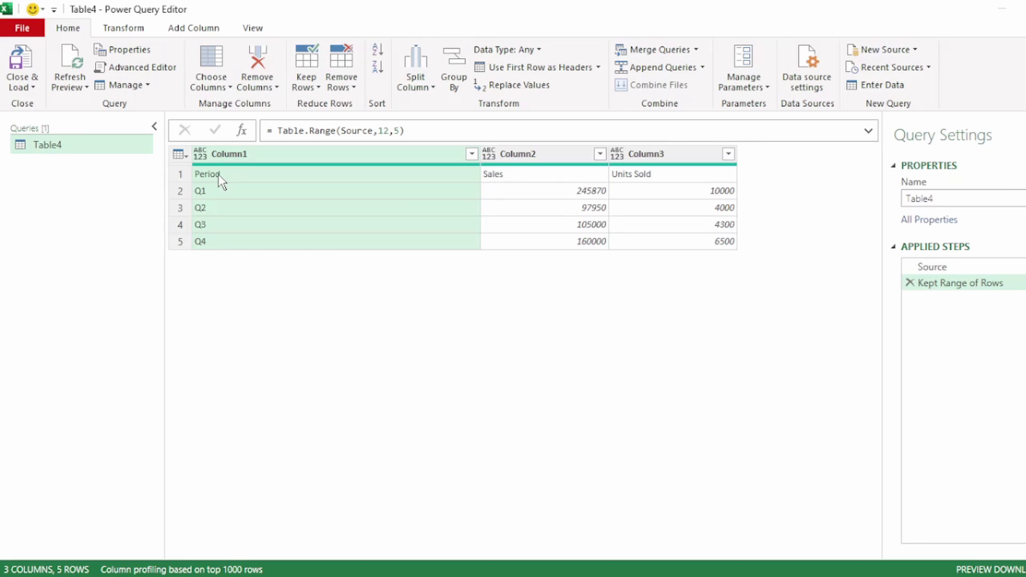
Use the Period, Sales and Units Sold row as the Table4 query's column headers
{"action": "left_click", "coordinate": [220, 176]}
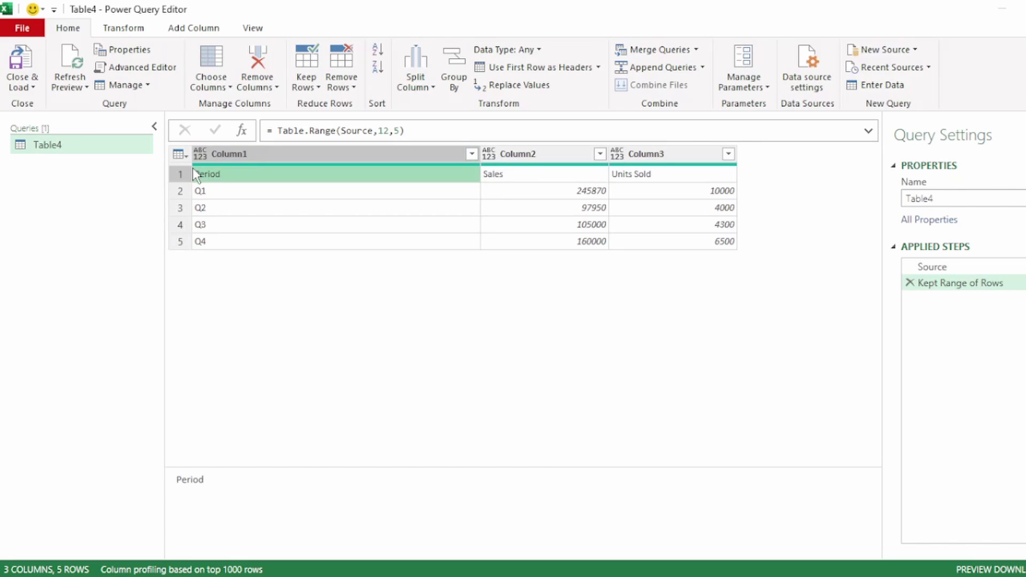
{"action": "left_click", "coordinate": [137, 32]}
{"action": "left_click", "coordinate": [91, 88]}
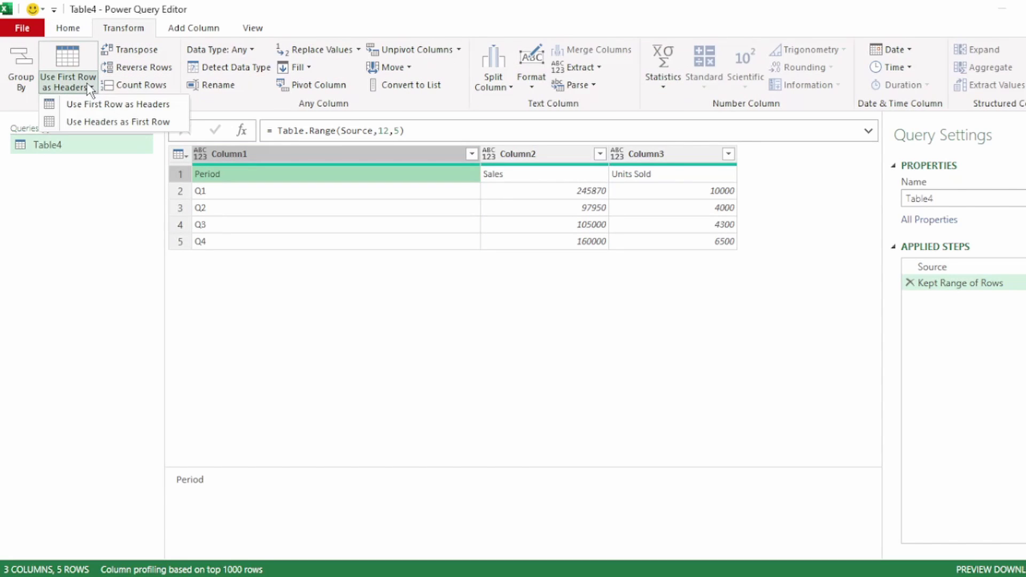
{"action": "left_click", "coordinate": [98, 105]}
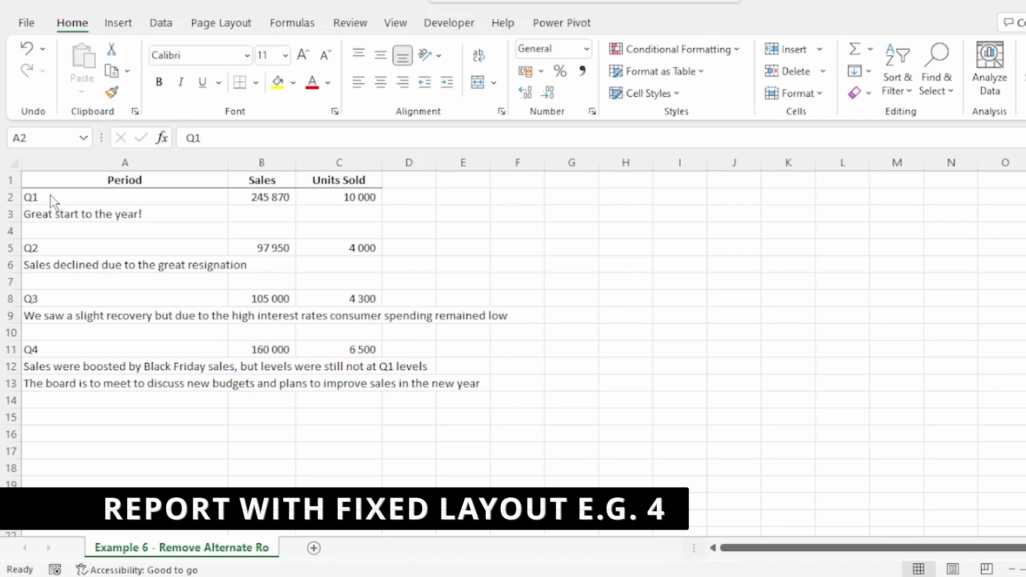
Check the spacing of the quarterly rows in the Example 6 report and load its table into Power Query
{"action": "left_click", "coordinate": [10, 197]}
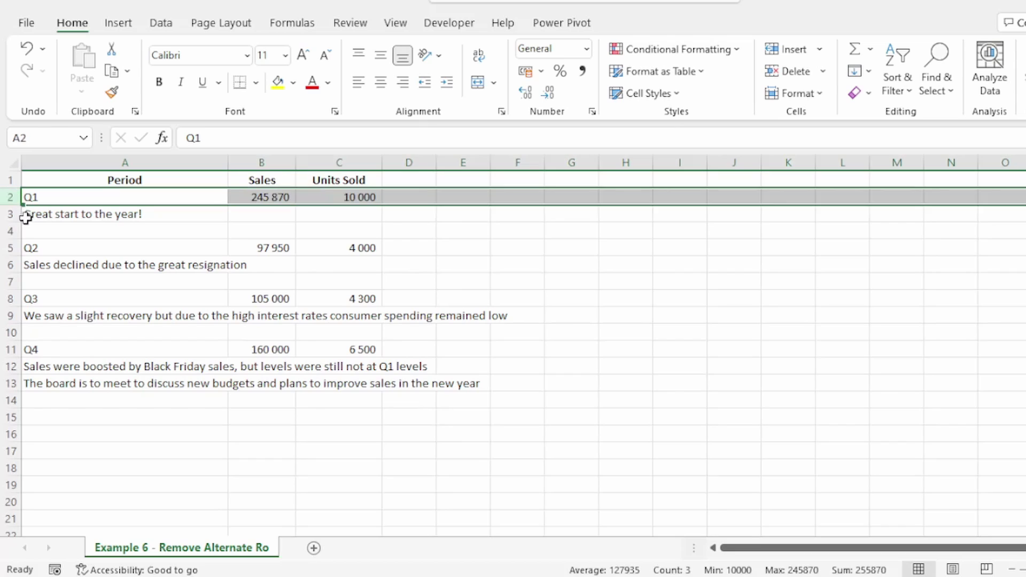
{"action": "left_click", "coordinate": [11, 248]}
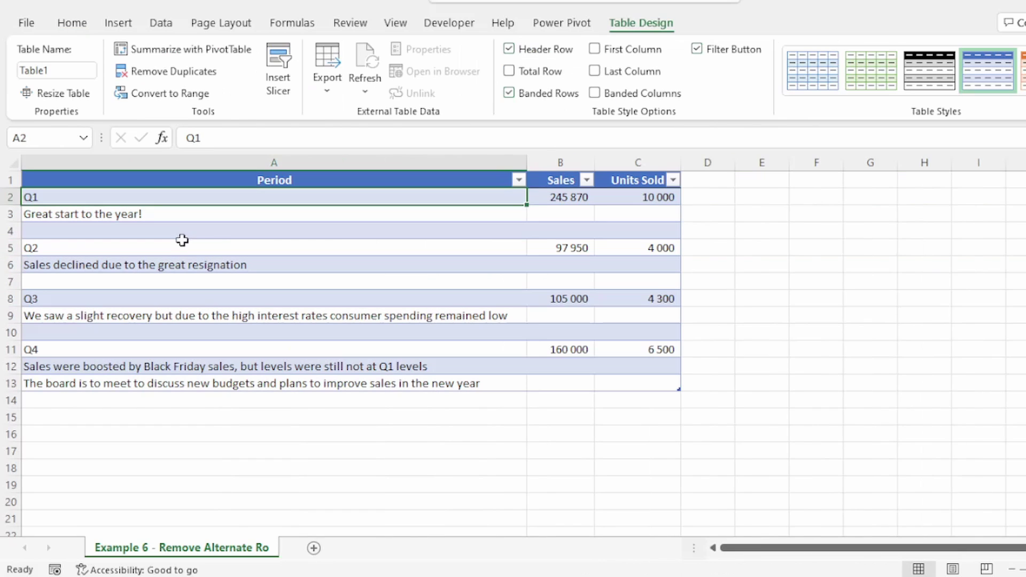
{"action": "left_click", "coordinate": [190, 234]}
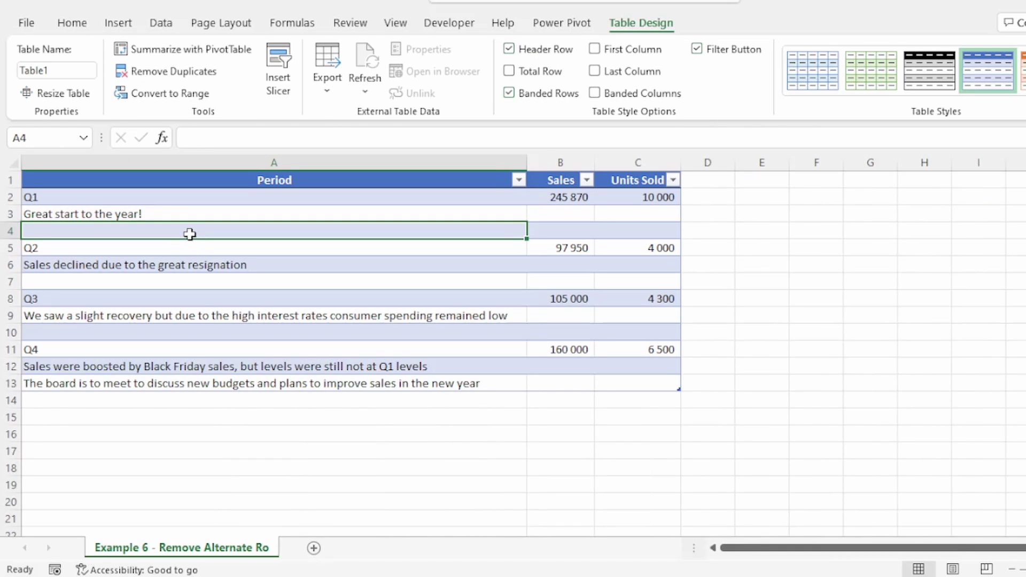
{"action": "right_click", "coordinate": [190, 235]}
{"action": "left_click", "coordinate": [261, 439]}
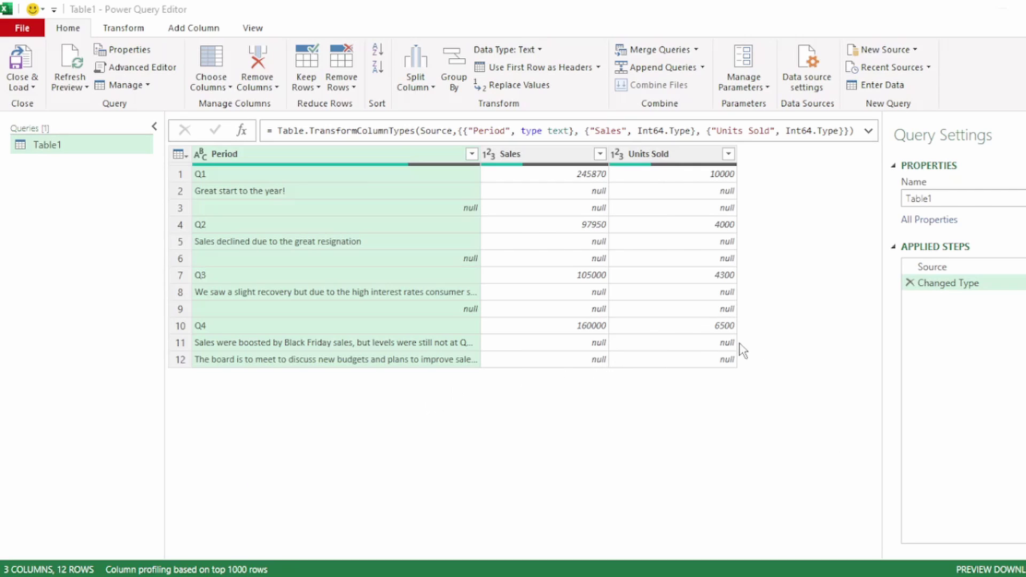
Remove the automatic Changed Type step and remove alternate rows with first row 2, 2 rows to remove and 1 to keep
{"action": "left_click", "coordinate": [910, 284]}
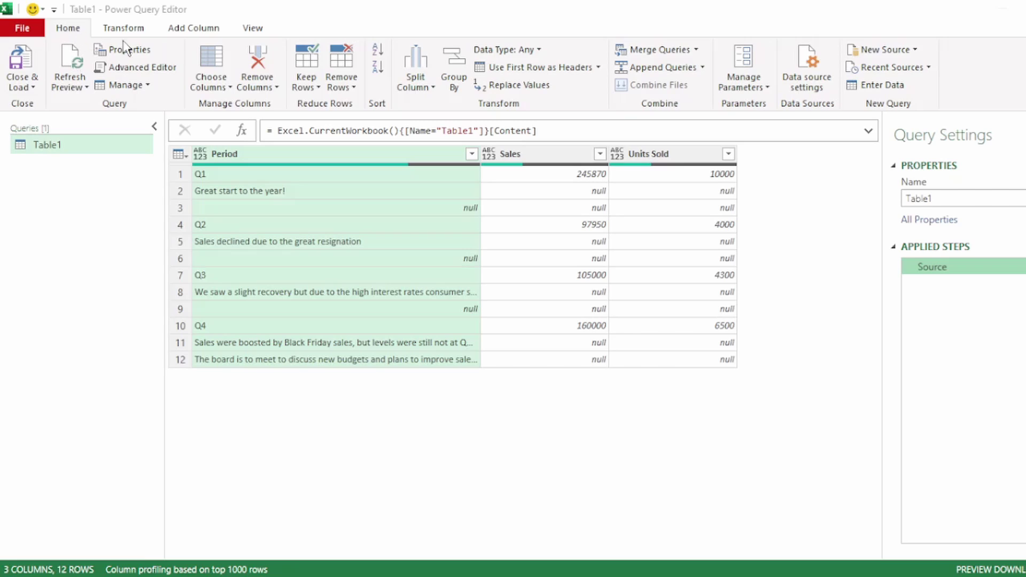
{"action": "left_click", "coordinate": [353, 89]}
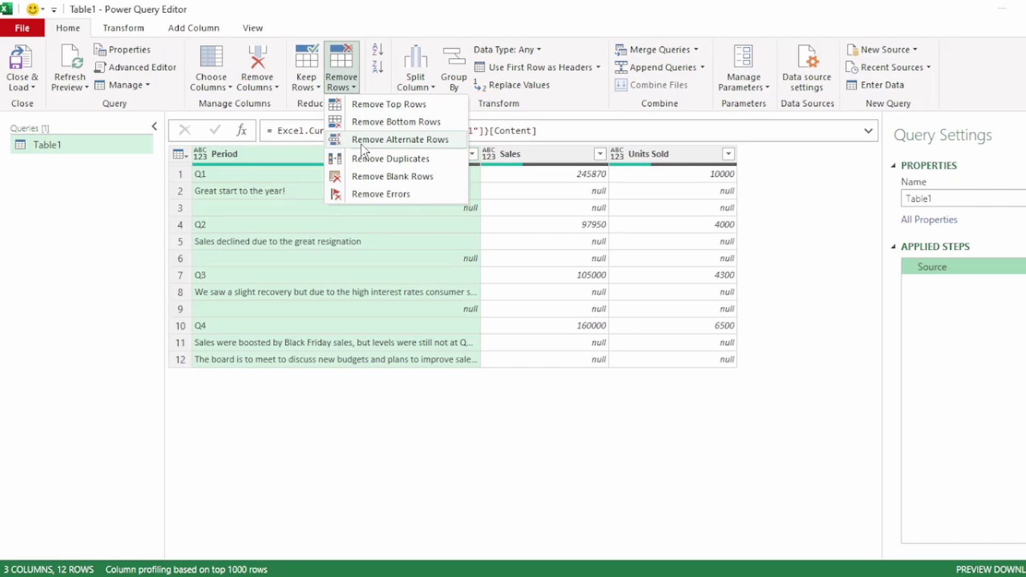
{"action": "left_click", "coordinate": [416, 140]}
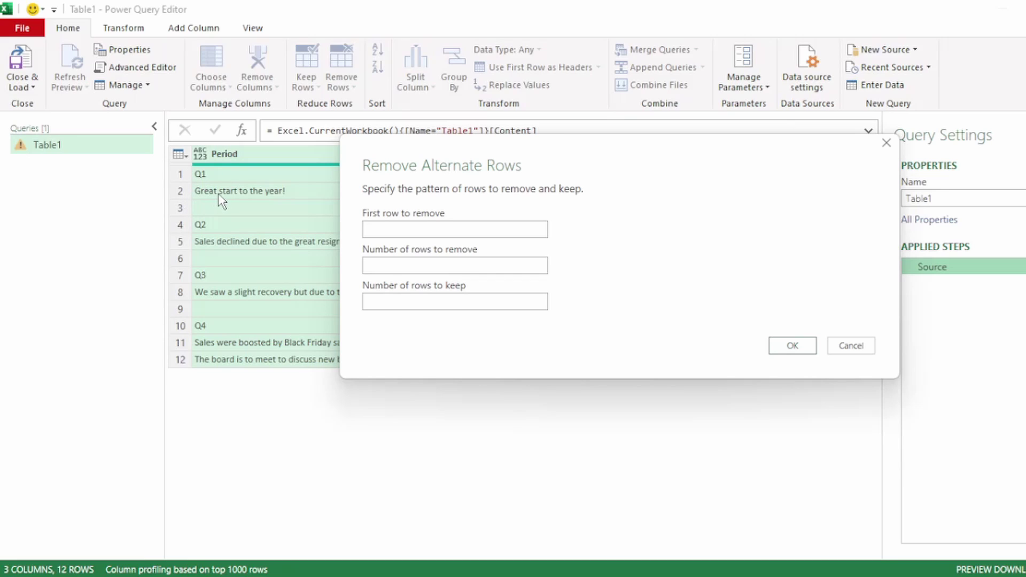
{"action": "left_click", "coordinate": [371, 229]}
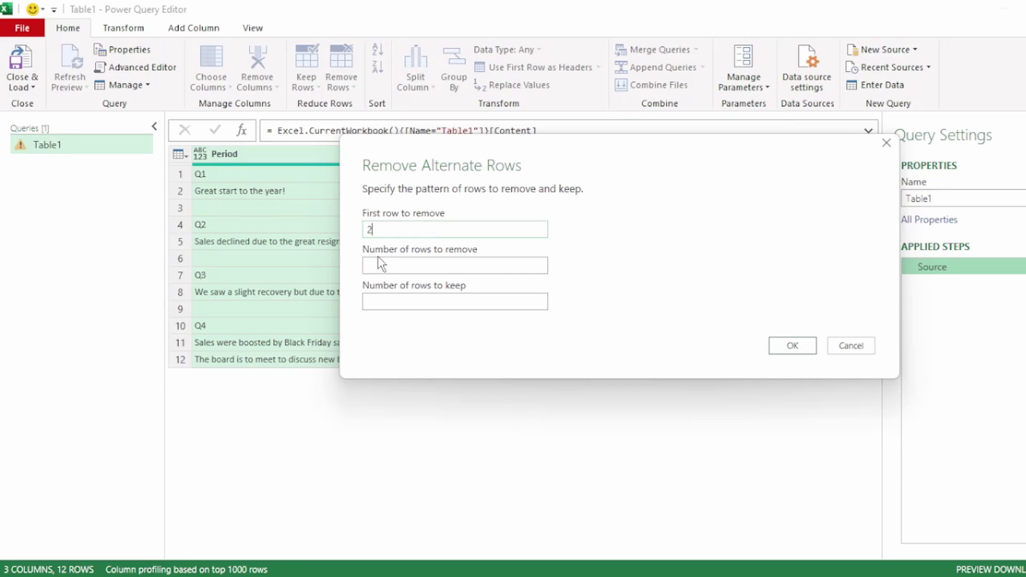
{"action": "type", "text": "2"}
{"action": "key", "text": "Tab"}
{"action": "type", "text": "2"}
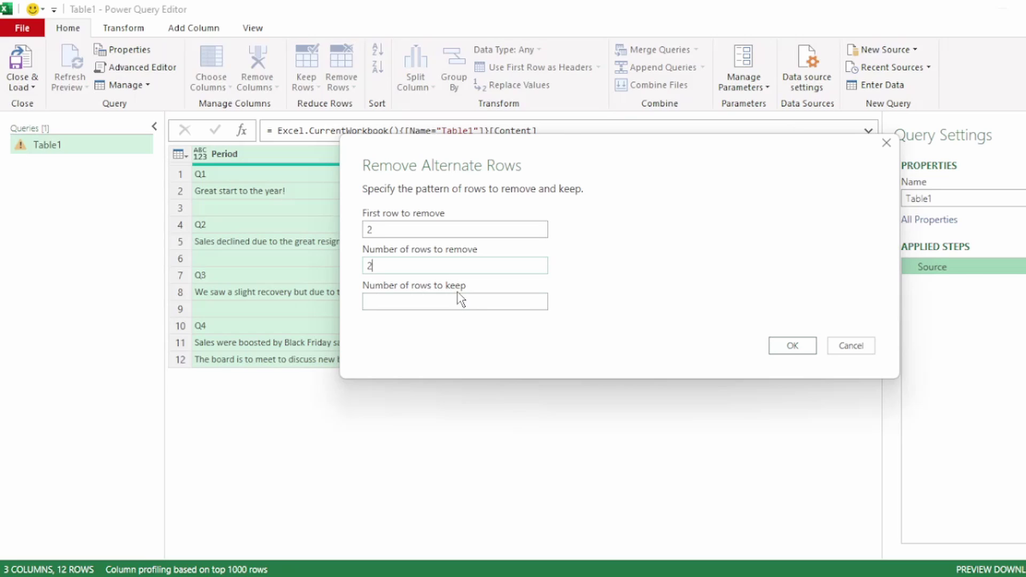
{"action": "key", "text": "Tab"}
{"action": "type", "text": "1"}
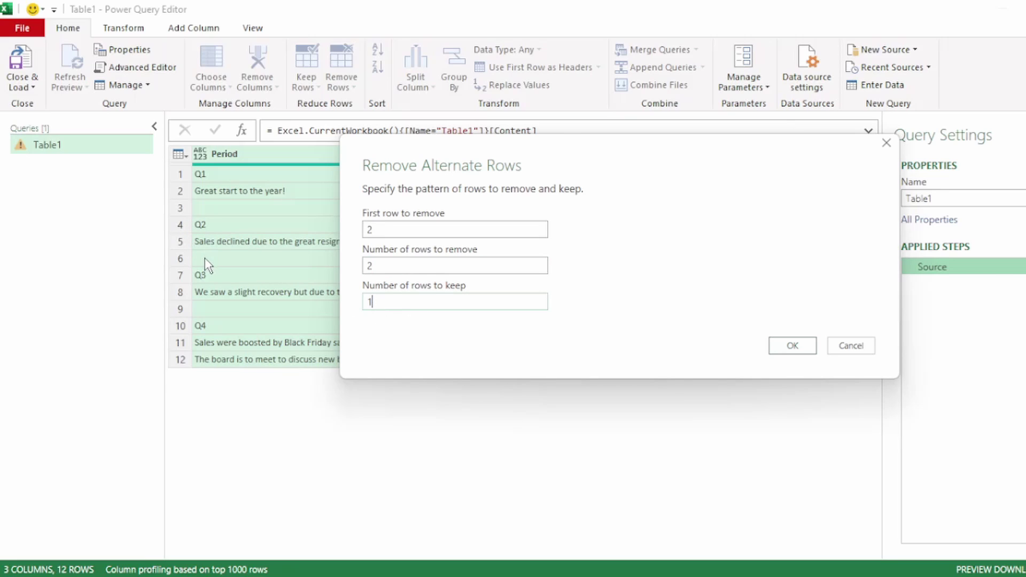
{"action": "left_click", "coordinate": [795, 347]}
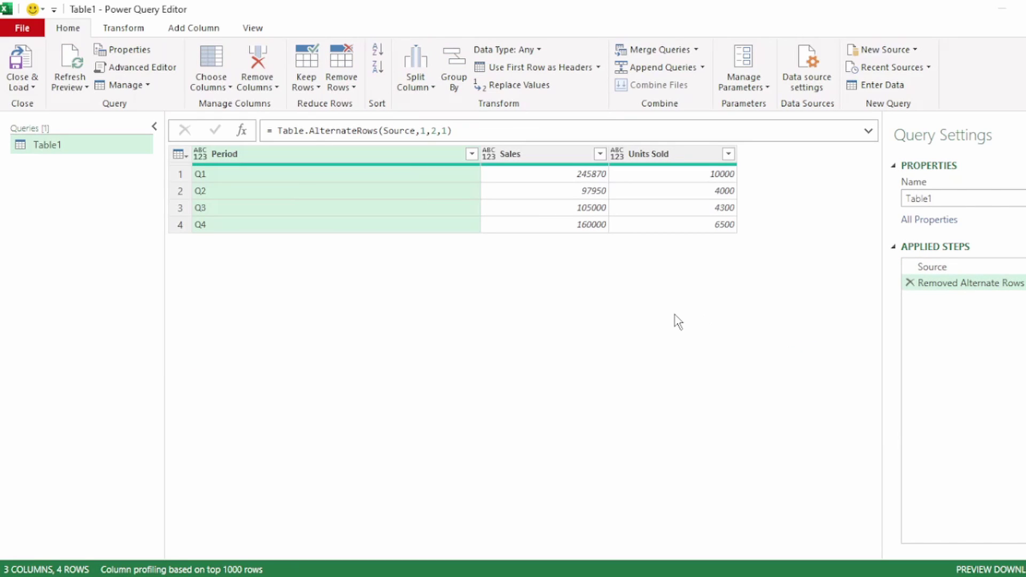
Detect the data types of all columns in the Table1 query
{"action": "key", "text": "ctrl+a"}
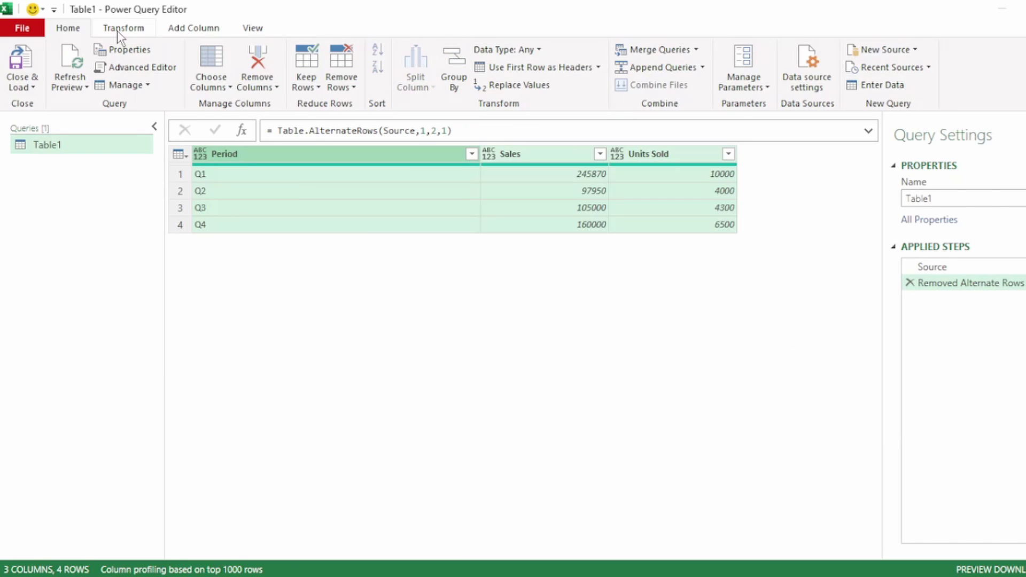
{"action": "left_click", "coordinate": [121, 29]}
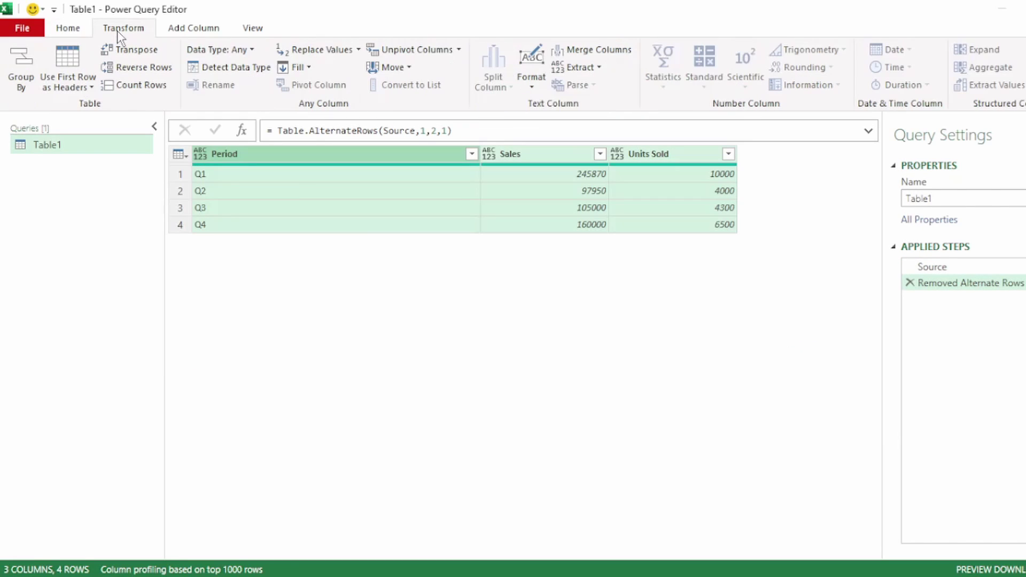
{"action": "left_click", "coordinate": [229, 74]}
{"action": "left_click", "coordinate": [21, 27]}
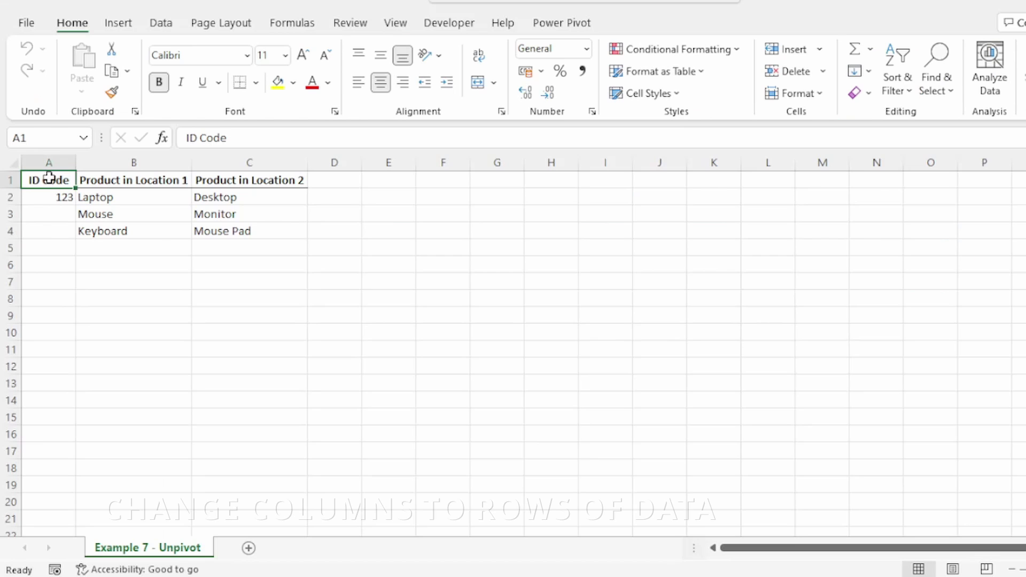
Convert the Example 7 product data in A1:C4 into a table with headers
{"action": "left_click_drag", "start_coordinate": [50, 179], "coordinate": [334, 231]}
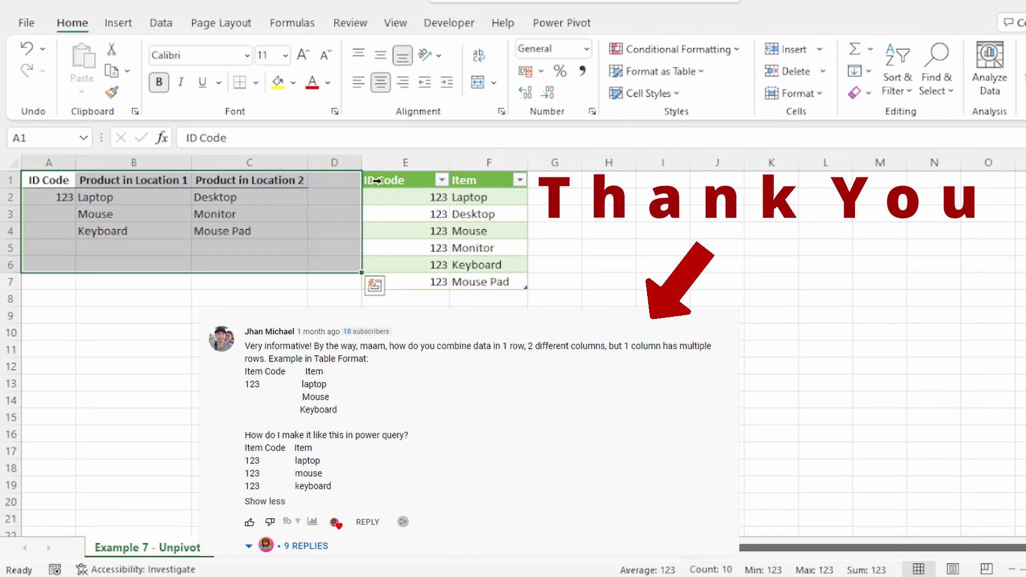
{"action": "left_click_drag", "start_coordinate": [406, 198], "coordinate": [483, 247]}
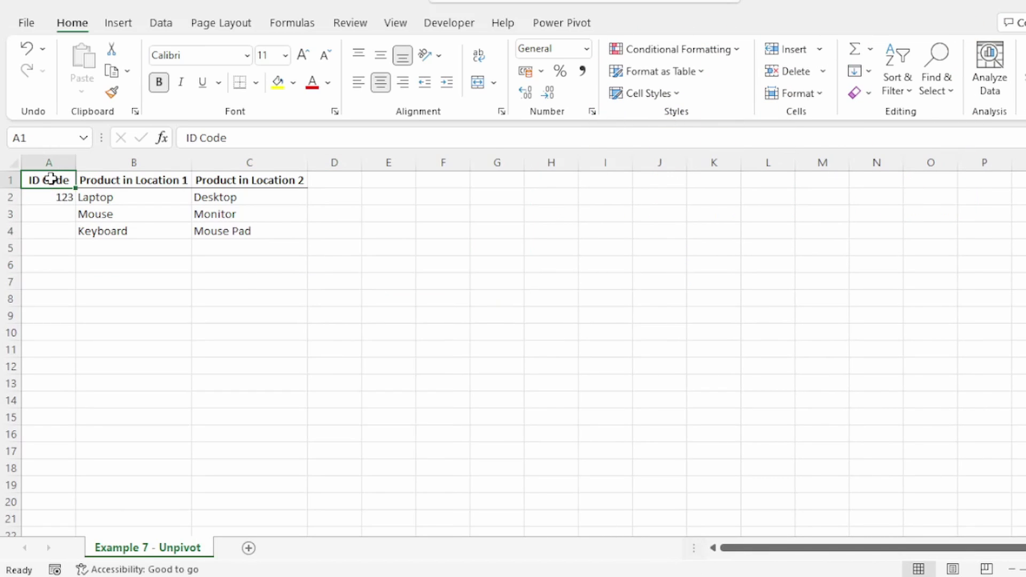
{"action": "left_click_drag", "start_coordinate": [50, 179], "coordinate": [228, 226]}
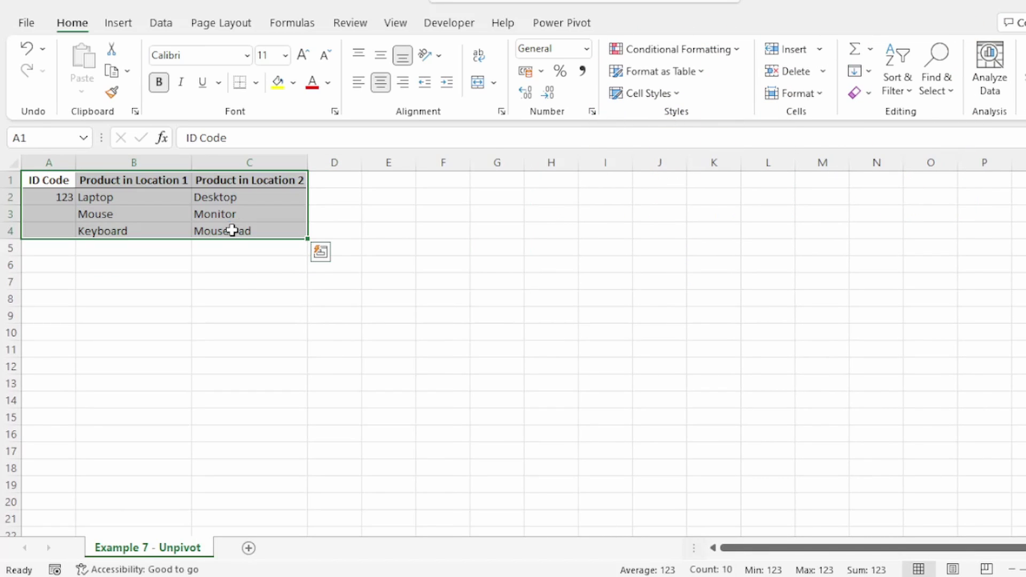
{"action": "key", "text": "ctrl+t"}
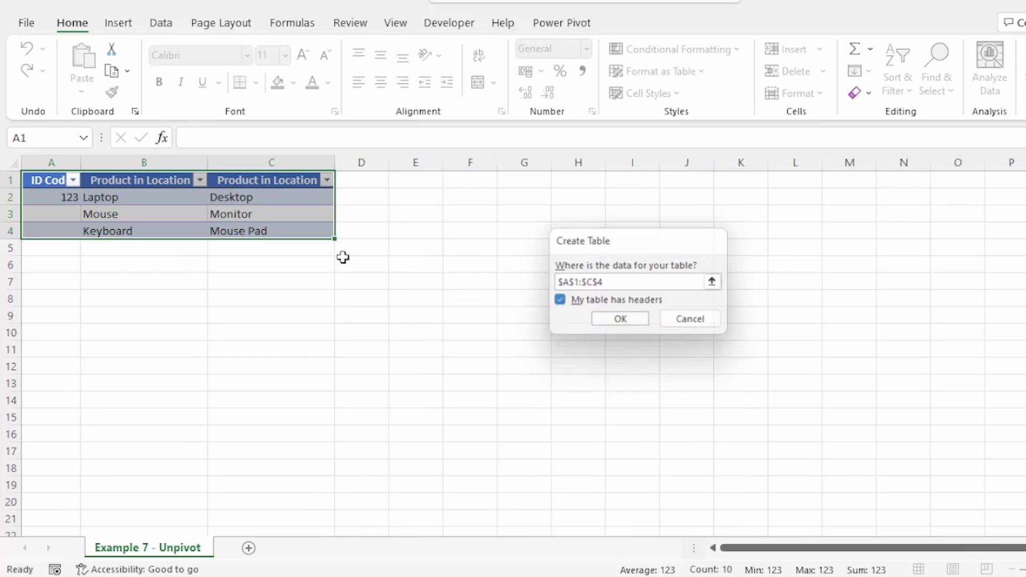
{"action": "key", "text": "Return"}
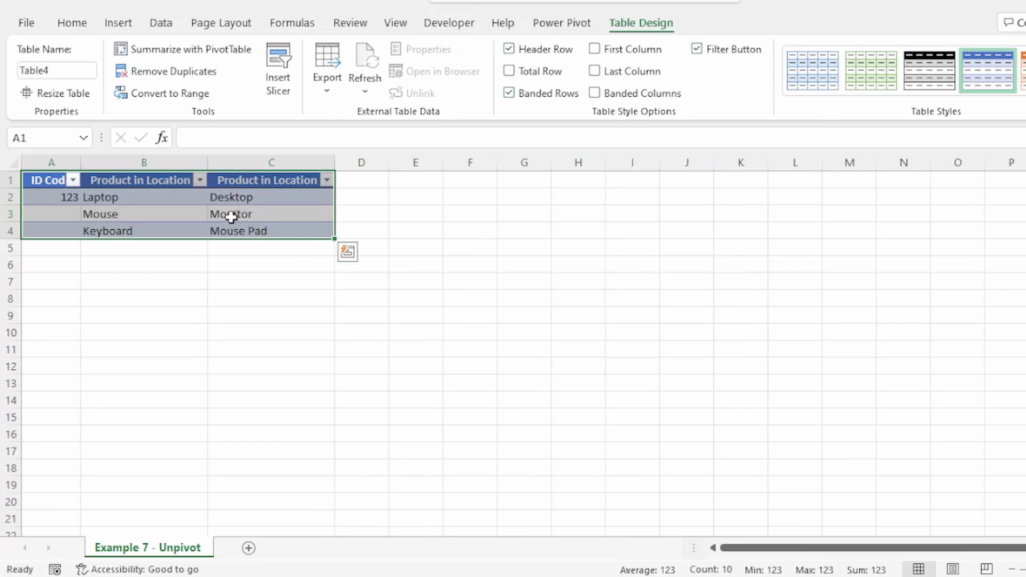
Load the Example 7 table into Power Query and remove the automatic Changed Type step
{"action": "right_click", "coordinate": [240, 222]}
{"action": "left_click", "coordinate": [321, 437]}
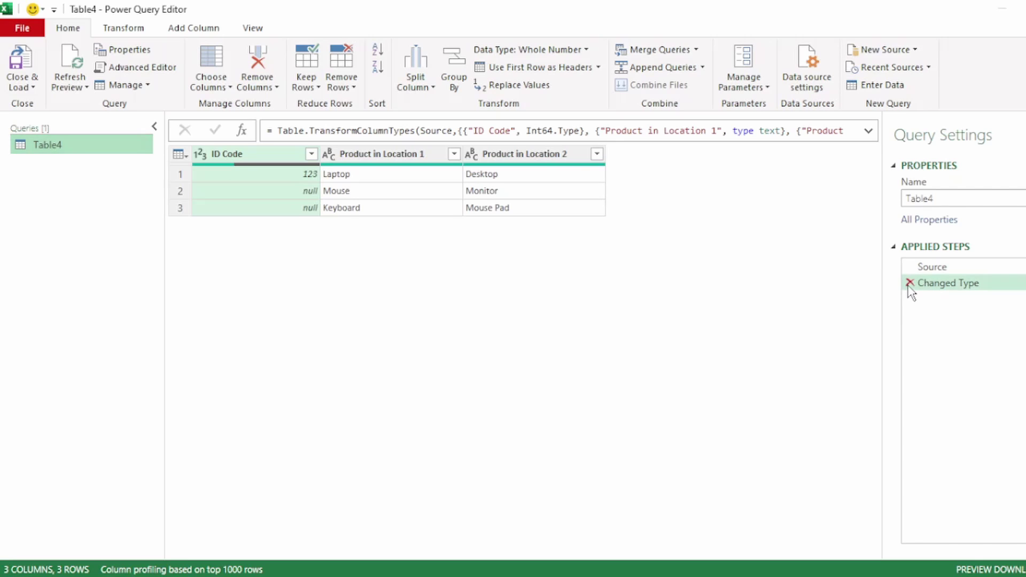
{"action": "left_click", "coordinate": [910, 283]}
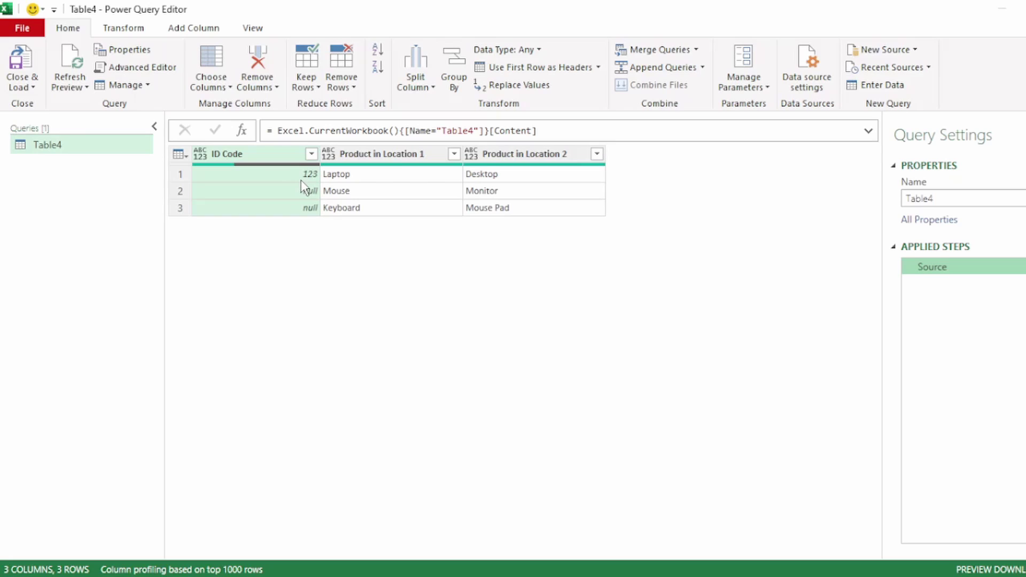
Fill the ID Code column down and unpivot all the other columns in the Table4 query
{"action": "left_click", "coordinate": [285, 154]}
{"action": "right_click", "coordinate": [287, 156]}
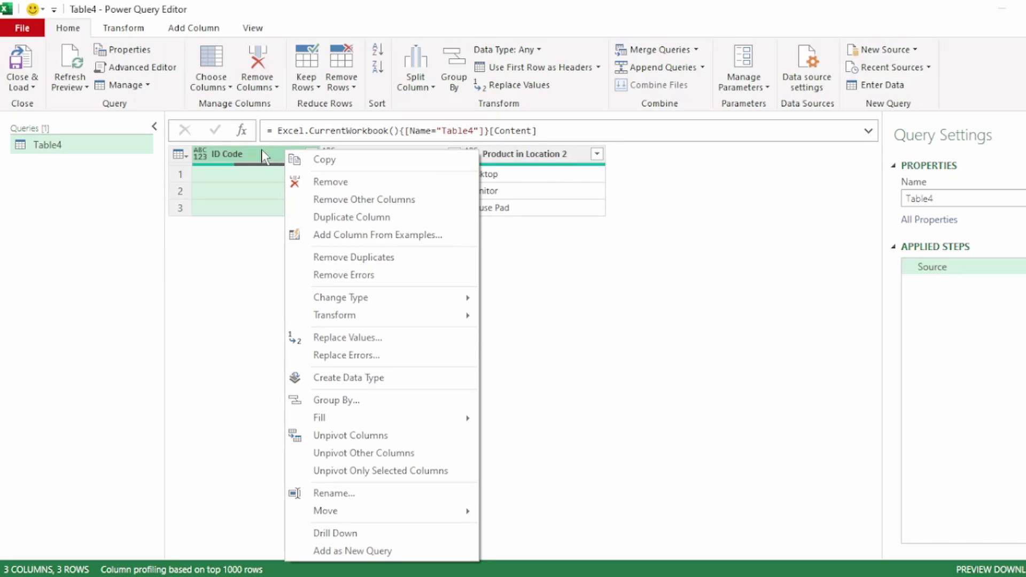
{"action": "mouse_move", "coordinate": [348, 420]}
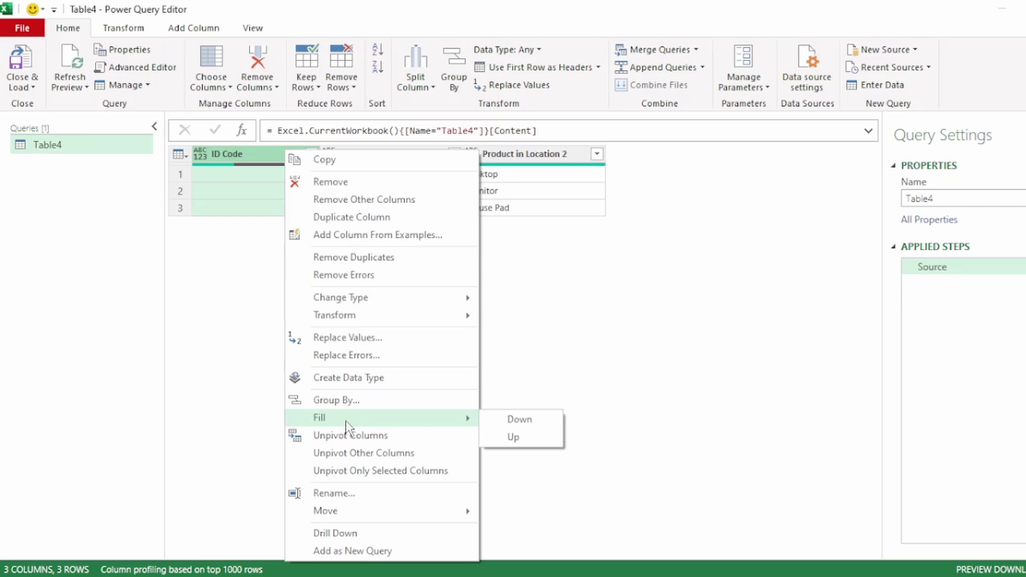
{"action": "left_click", "coordinate": [503, 423]}
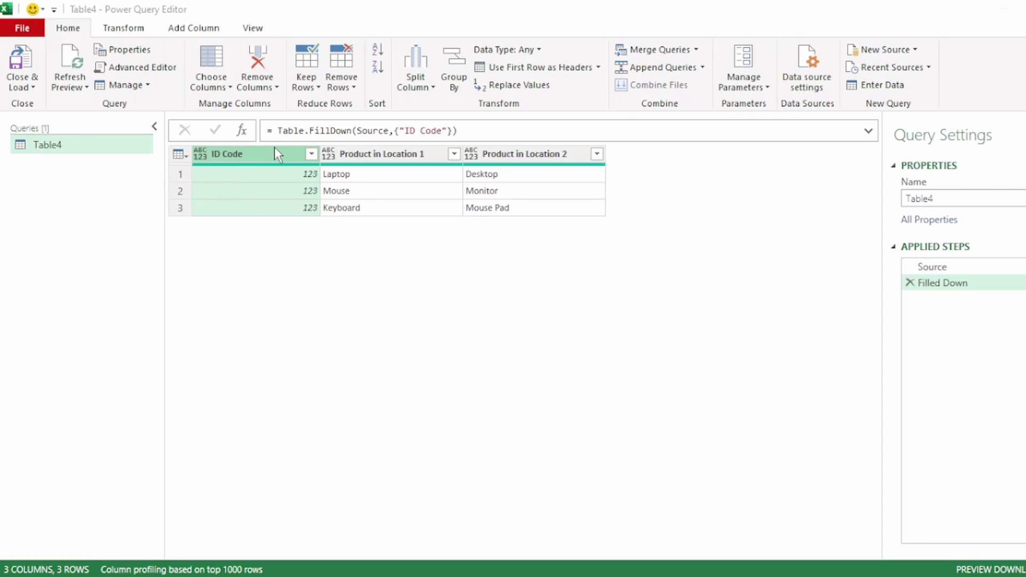
{"action": "right_click", "coordinate": [268, 159]}
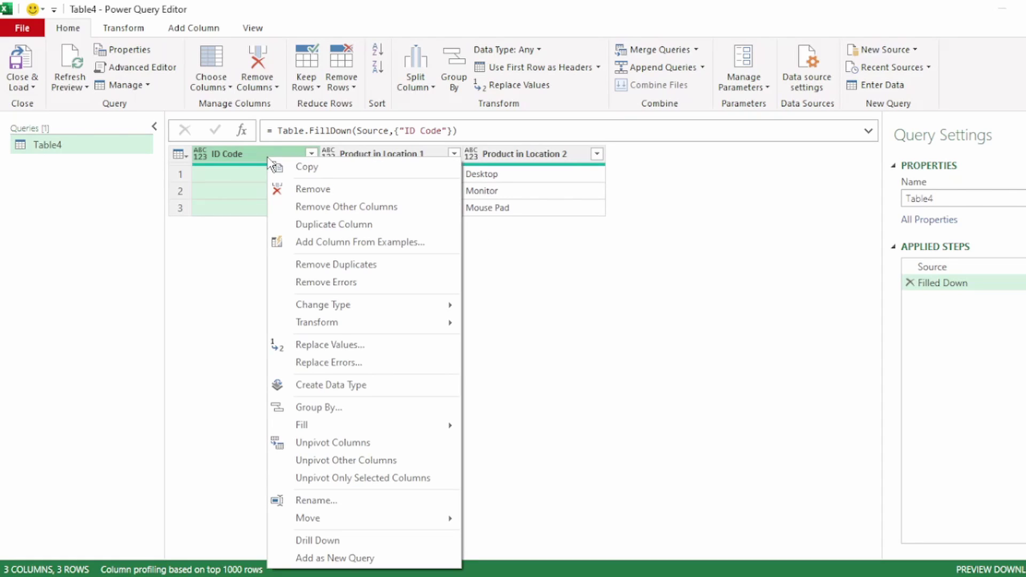
{"action": "left_click", "coordinate": [350, 463]}
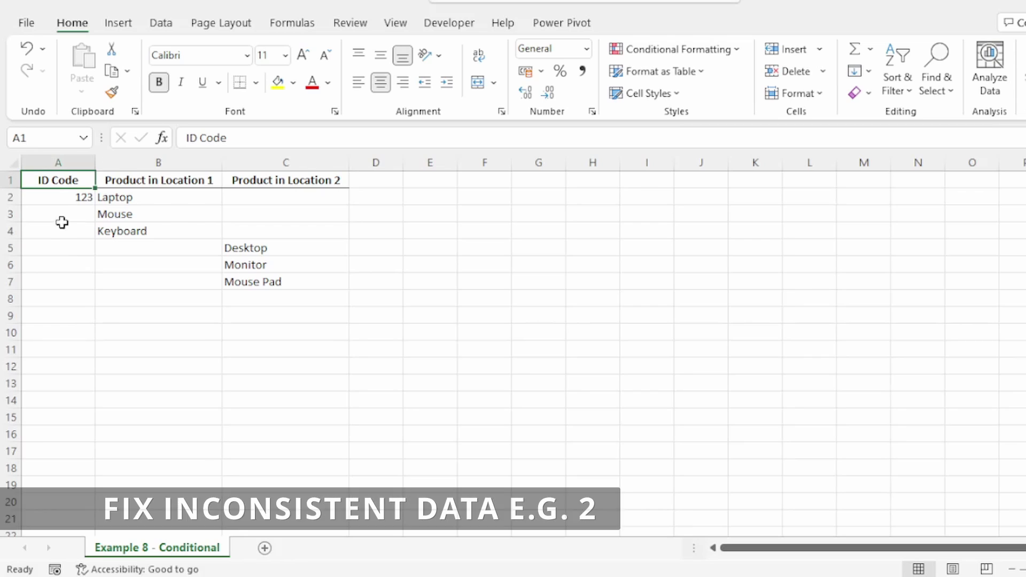
Check the Example 8 source data against the desired ID Code and Item layout, and load its table into Power Query
{"action": "left_click_drag", "start_coordinate": [60, 179], "coordinate": [314, 296]}
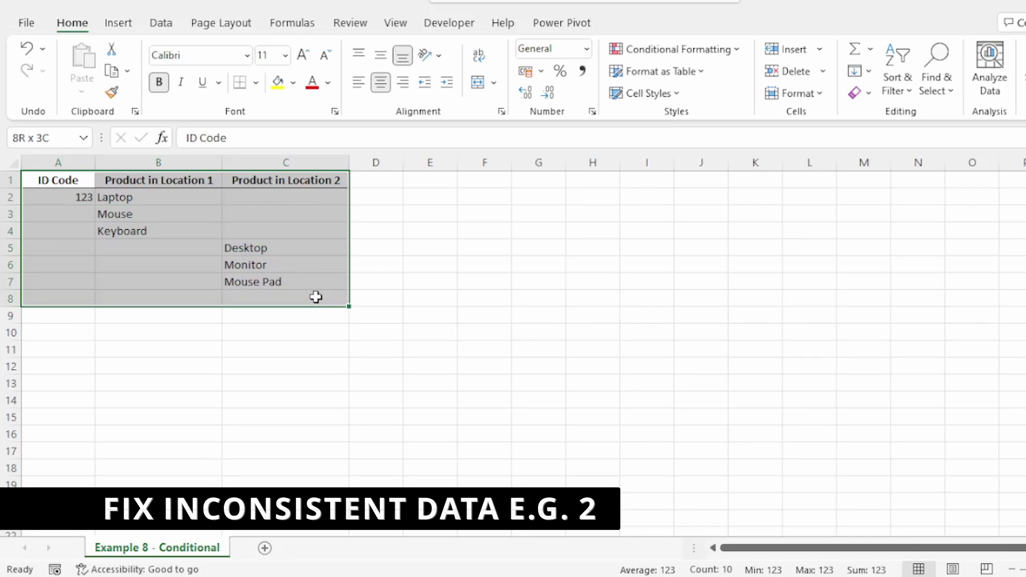
{"action": "left_click", "coordinate": [271, 199]}
{"action": "left_click", "coordinate": [272, 216]}
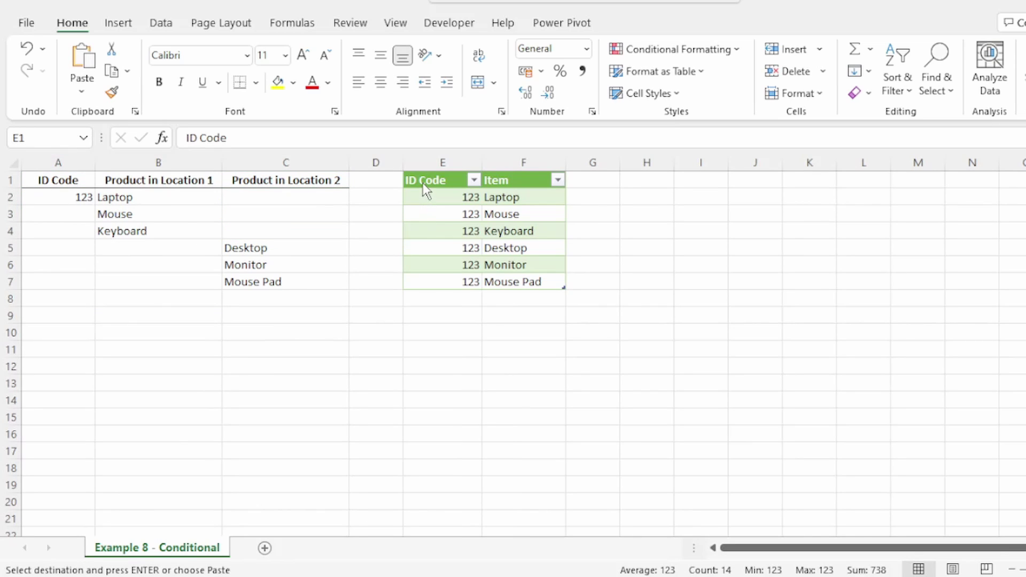
{"action": "left_click_drag", "start_coordinate": [424, 180], "coordinate": [537, 283]}
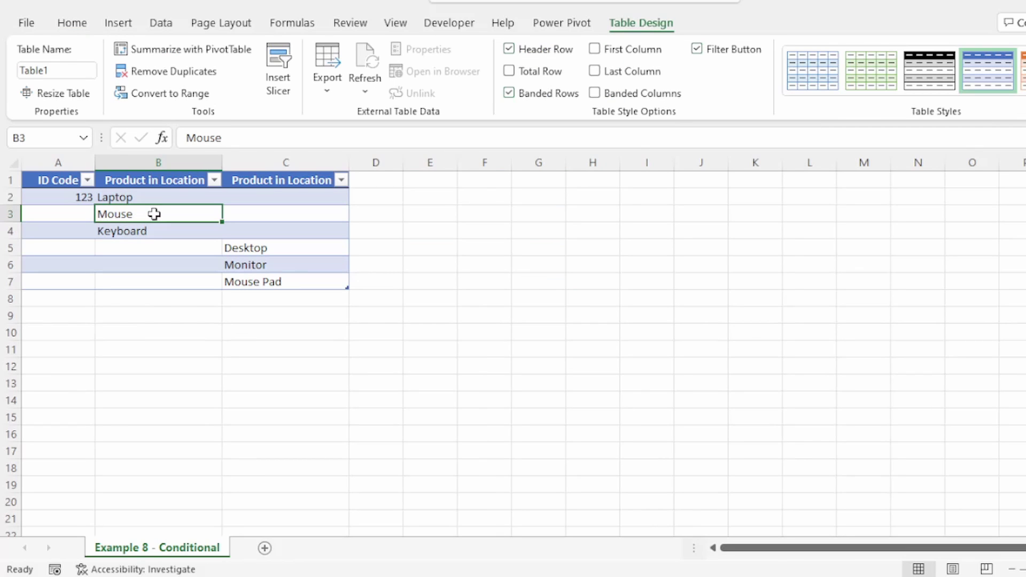
{"action": "right_click", "coordinate": [154, 214]}
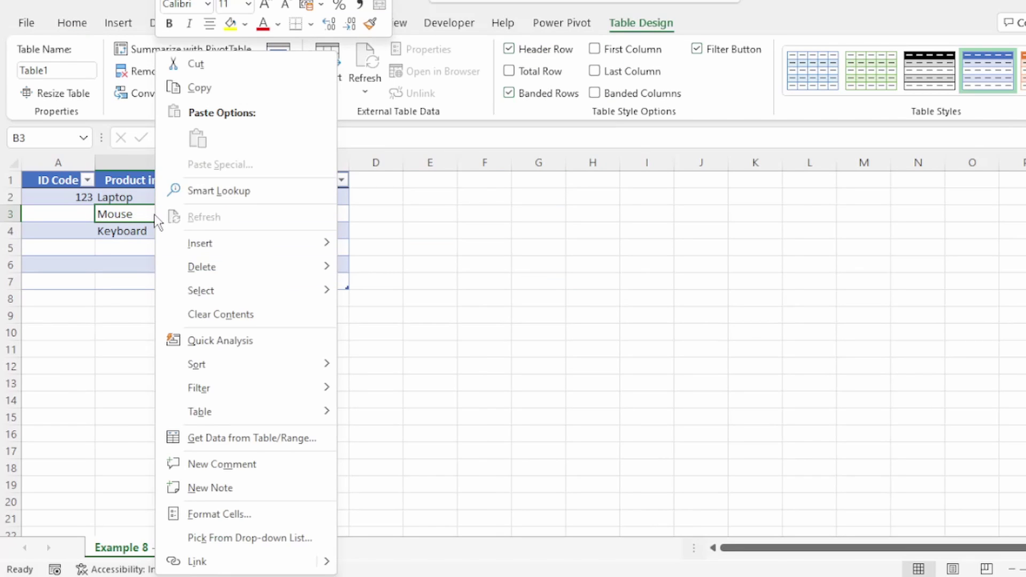
{"action": "left_click", "coordinate": [236, 443]}
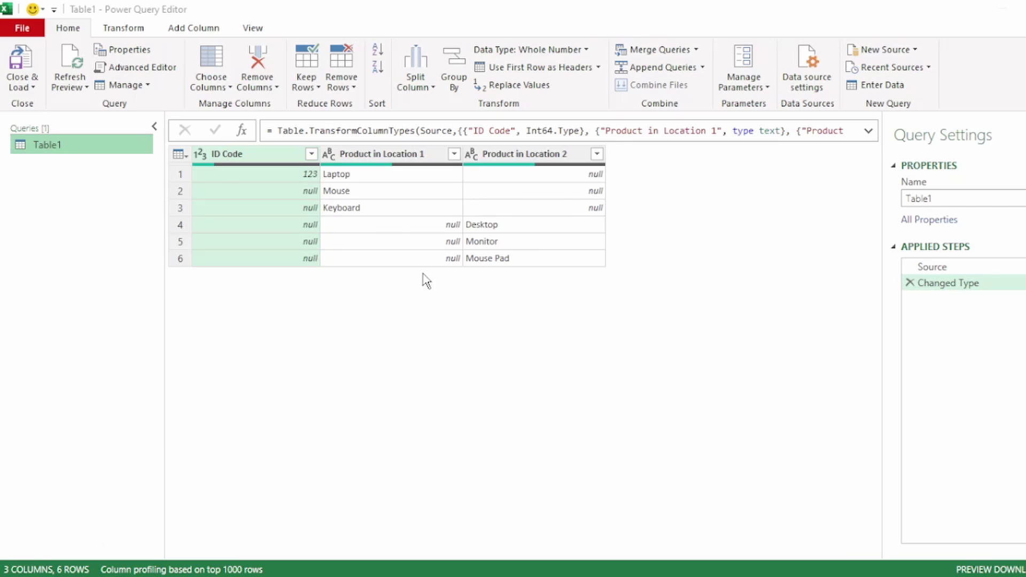
Remove the automatic Changed Type step from the Table1 query and fill the ID Code column down
{"action": "left_click", "coordinate": [910, 284]}
{"action": "right_click", "coordinate": [261, 159]}
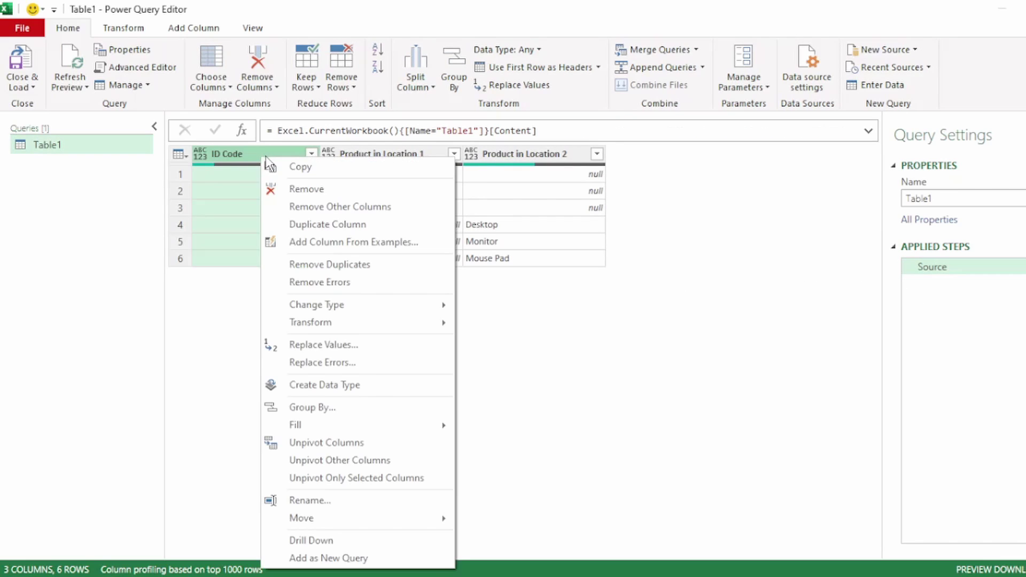
{"action": "mouse_move", "coordinate": [406, 425]}
{"action": "left_click", "coordinate": [480, 428]}
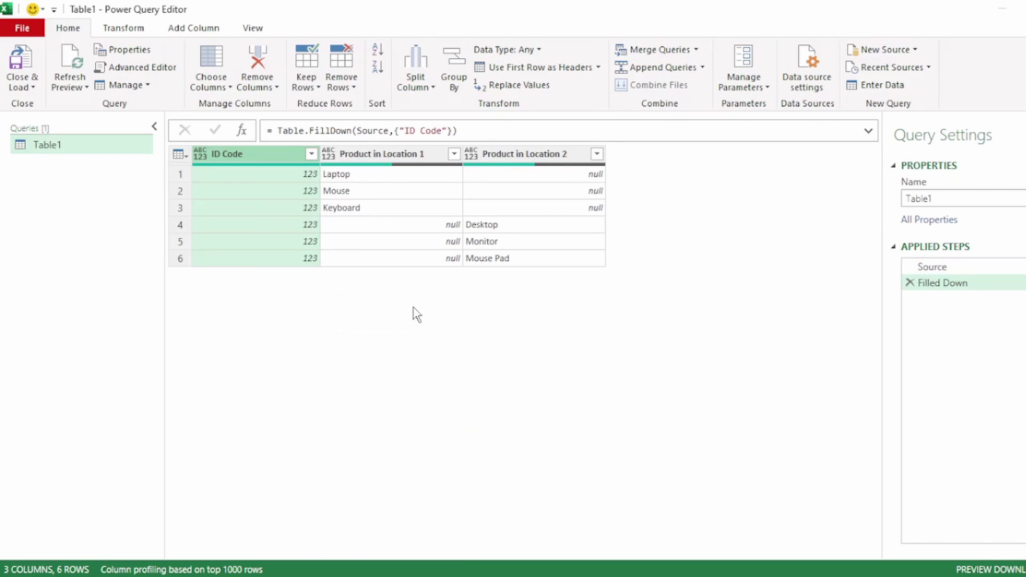
Start a conditional column in the Table1 query and name it Item
{"action": "left_click", "coordinate": [197, 30]}
{"action": "left_click", "coordinate": [202, 54]}
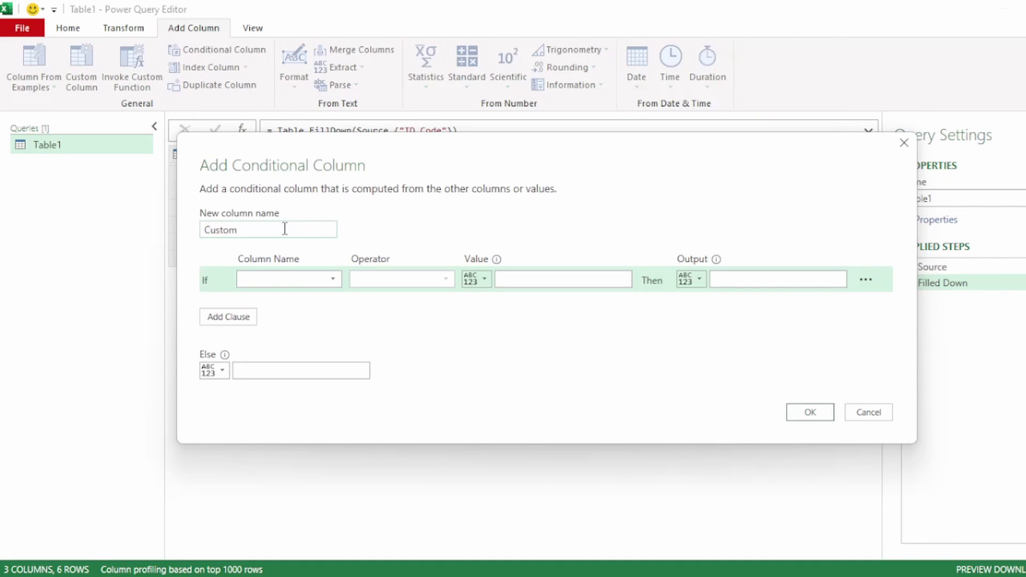
{"action": "left_click_drag", "start_coordinate": [282, 229], "coordinate": [191, 234]}
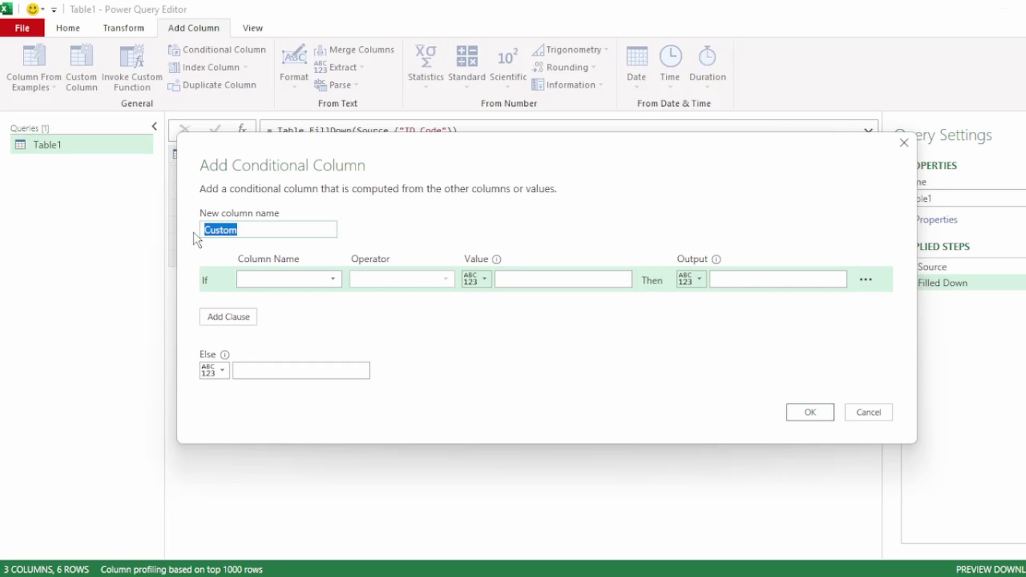
{"action": "type", "text": "I"}
{"action": "key", "text": "Caps_Lock"}
{"action": "type", "text": "tem"}
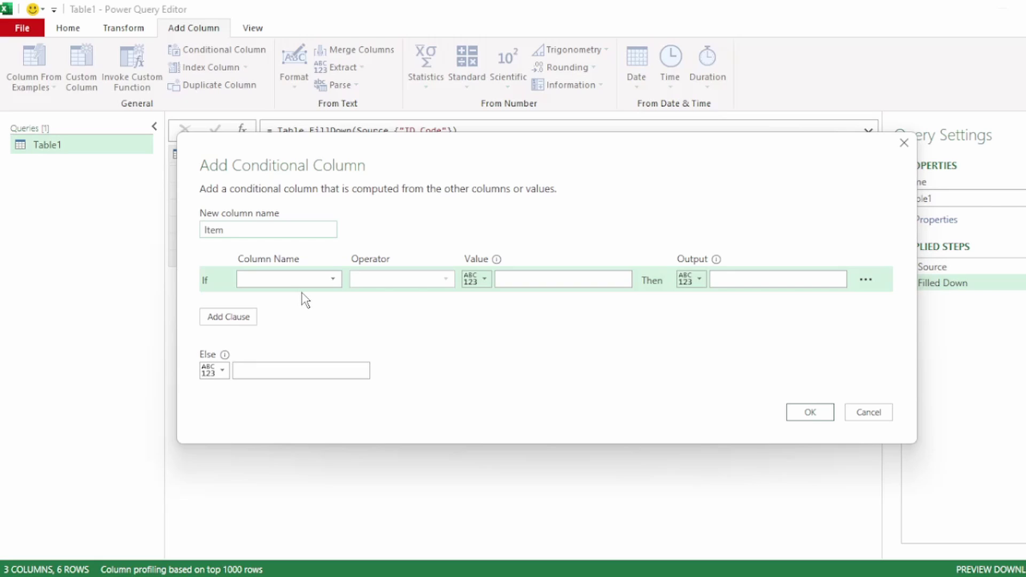
Set the Item column's condition to test whether Product in Location 1 equals null
{"action": "left_click_drag", "start_coordinate": [402, 145], "coordinate": [456, 278]}
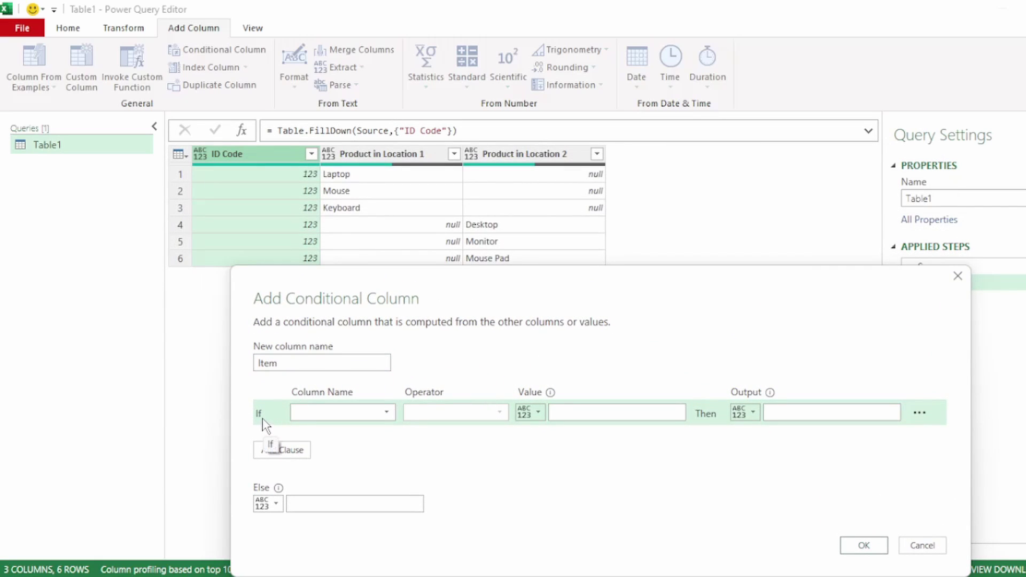
{"action": "left_click", "coordinate": [386, 414]}
{"action": "left_click", "coordinate": [368, 449]}
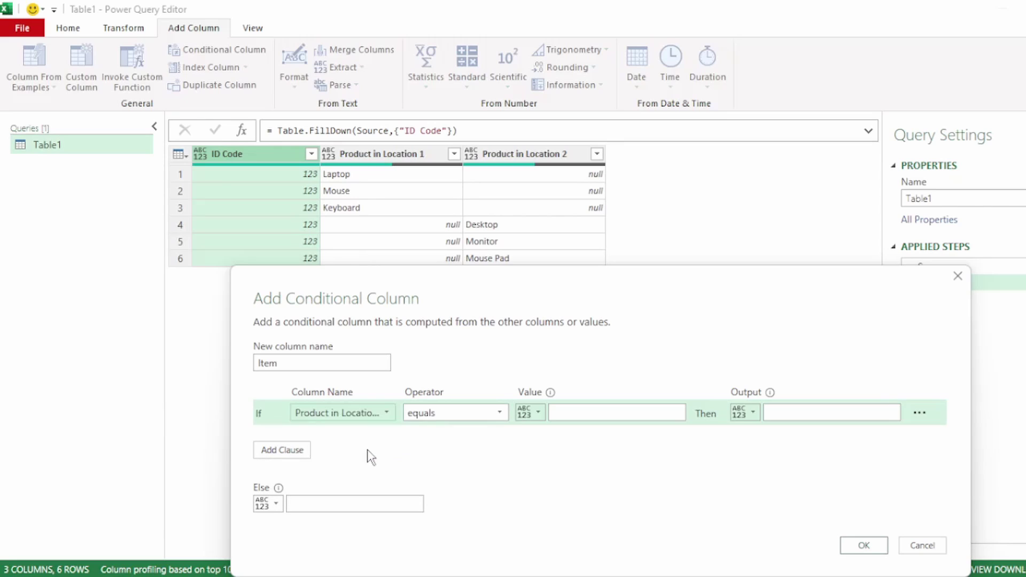
{"action": "left_click", "coordinate": [569, 412]}
{"action": "type", "text": "nu"}
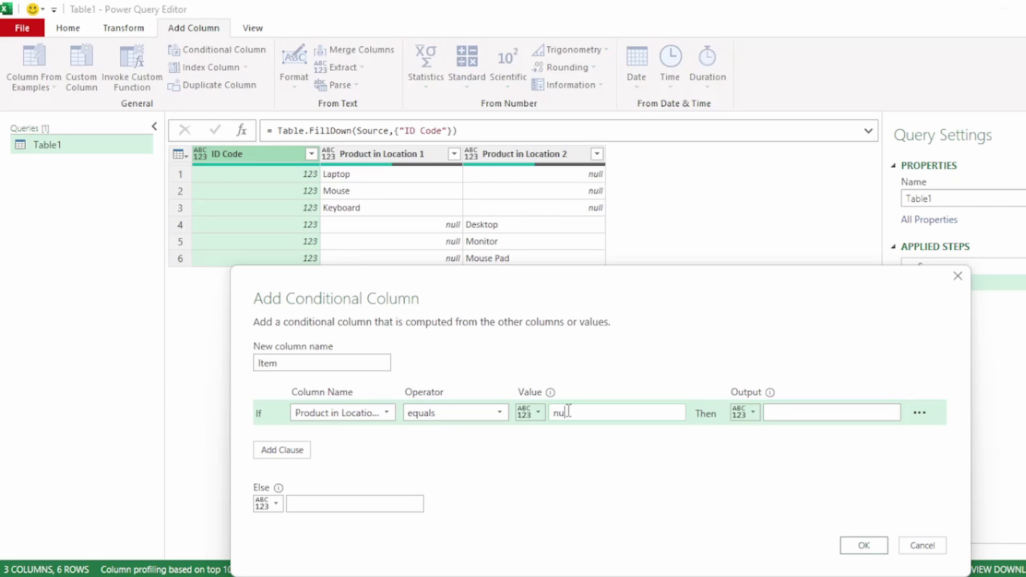
{"action": "type", "text": "ll"}
Make the condition return the Product in Location 2 column, otherwise the Product in Location 1 column, and create the Item column
{"action": "left_click", "coordinate": [754, 414]}
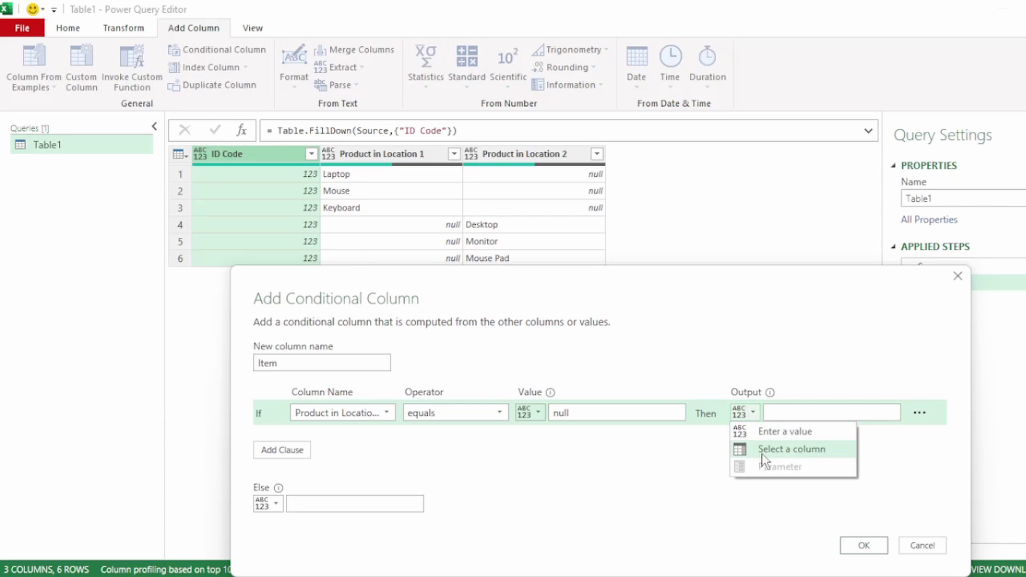
{"action": "left_click", "coordinate": [777, 451]}
{"action": "left_click", "coordinate": [890, 414]}
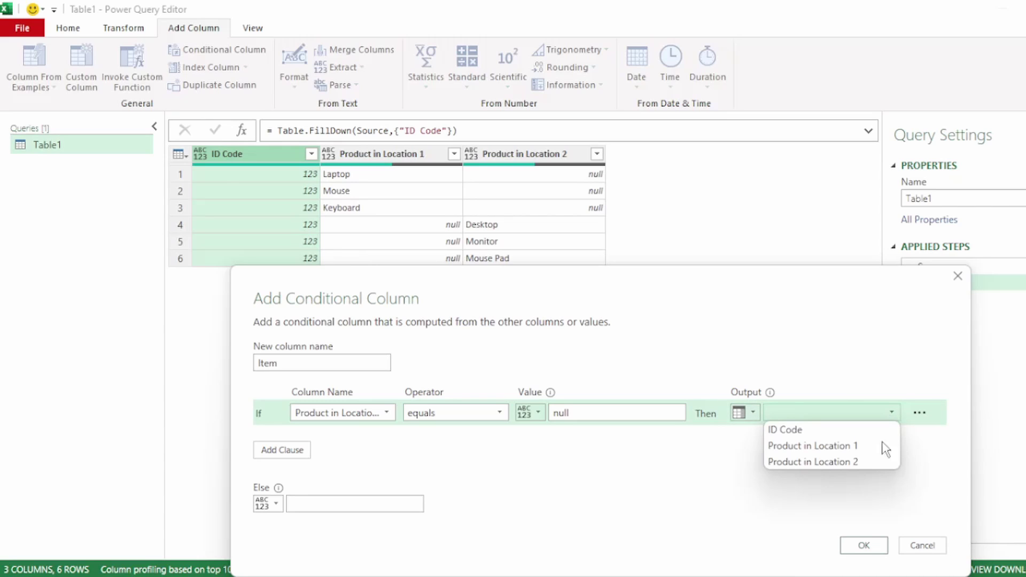
{"action": "left_click", "coordinate": [816, 463]}
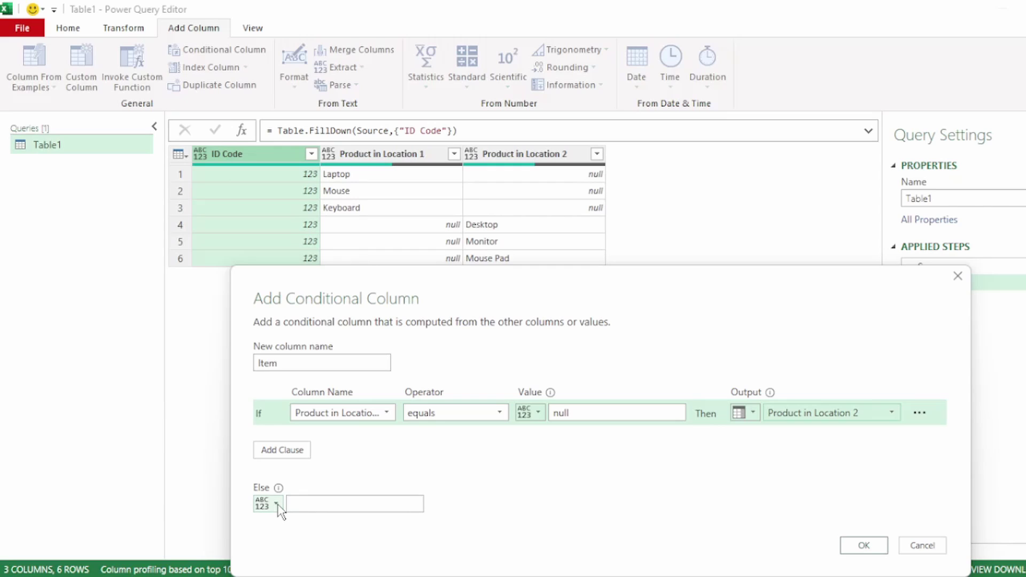
{"action": "left_click", "coordinate": [276, 505]}
{"action": "left_click", "coordinate": [304, 542]}
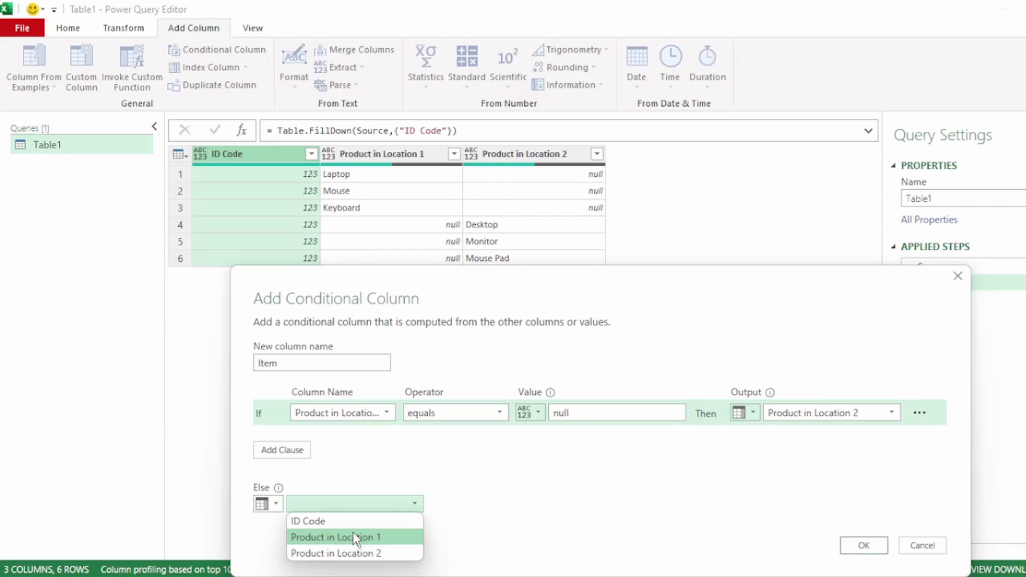
{"action": "left_click", "coordinate": [351, 538]}
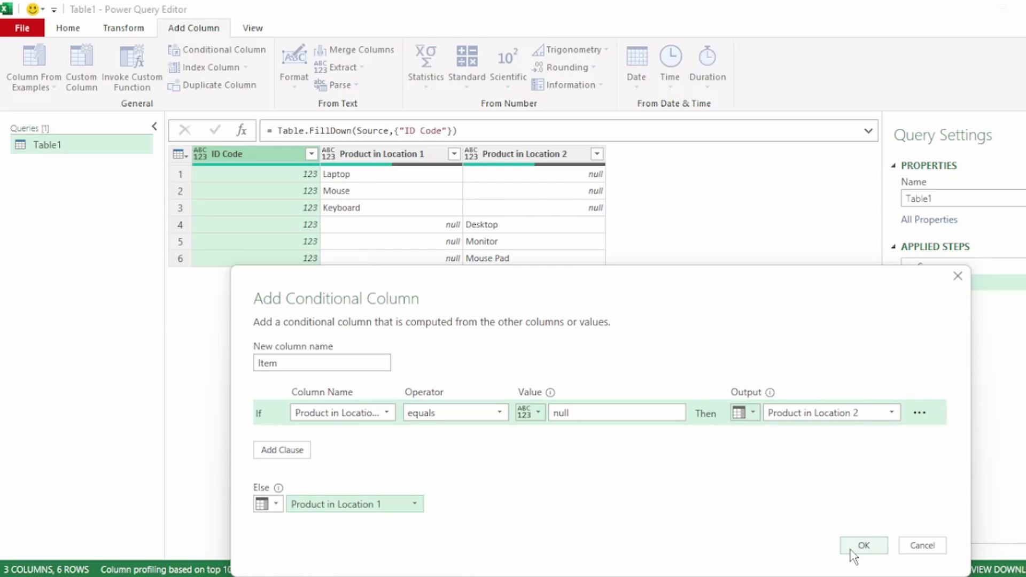
{"action": "left_click", "coordinate": [851, 551]}
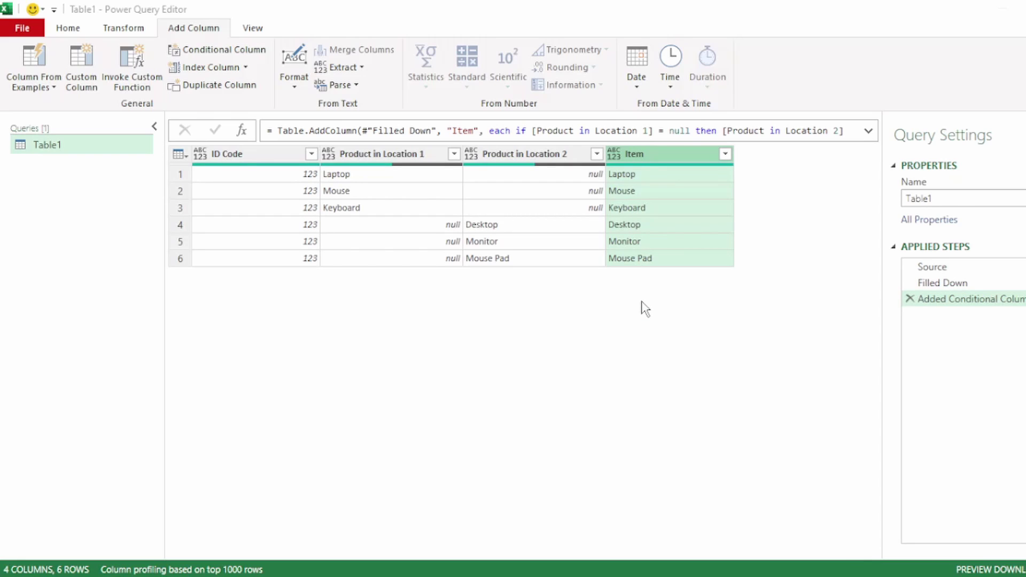
Keep only the ID Code and Item columns in the Table1 query and remove the other columns
{"action": "left_click", "coordinate": [241, 154]}
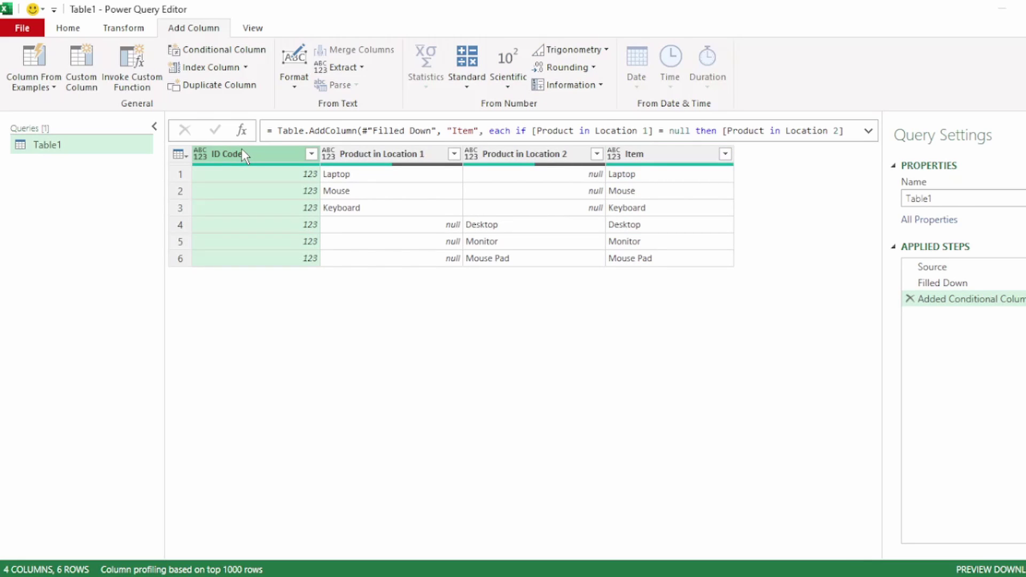
{"action": "left_click", "coordinate": [653, 154], "text": "ctrl"}
{"action": "right_click", "coordinate": [655, 153]}
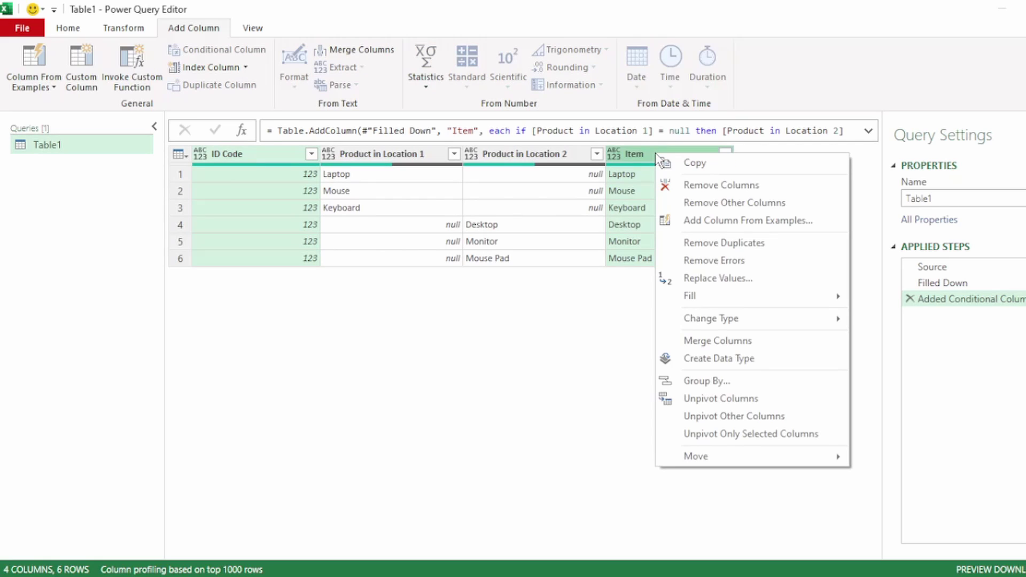
{"action": "left_click", "coordinate": [700, 206]}
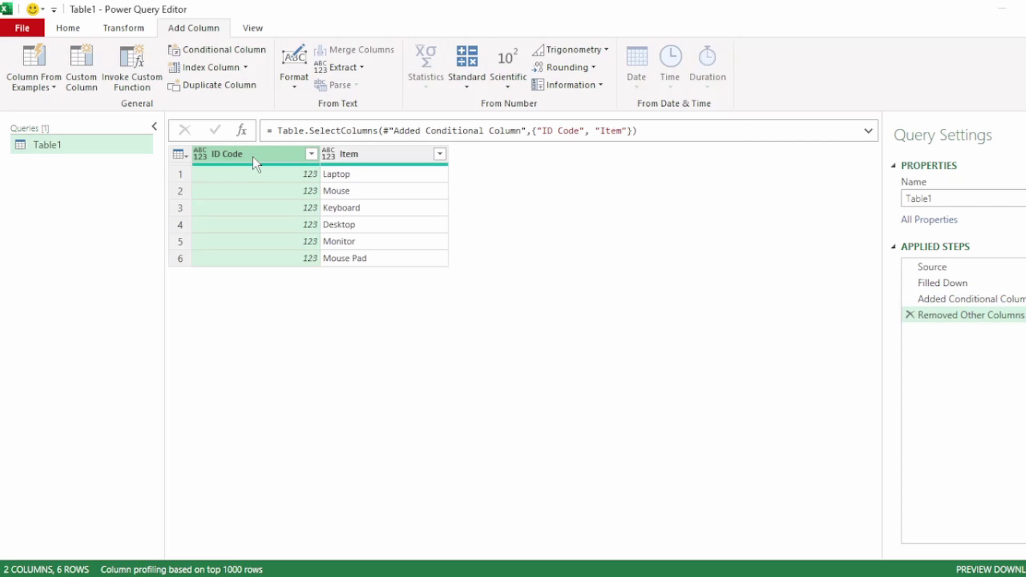
Detect the data types of all remaining columns in the Table1 query
{"action": "key", "text": "ctrl+a"}
{"action": "left_click", "coordinate": [123, 28]}
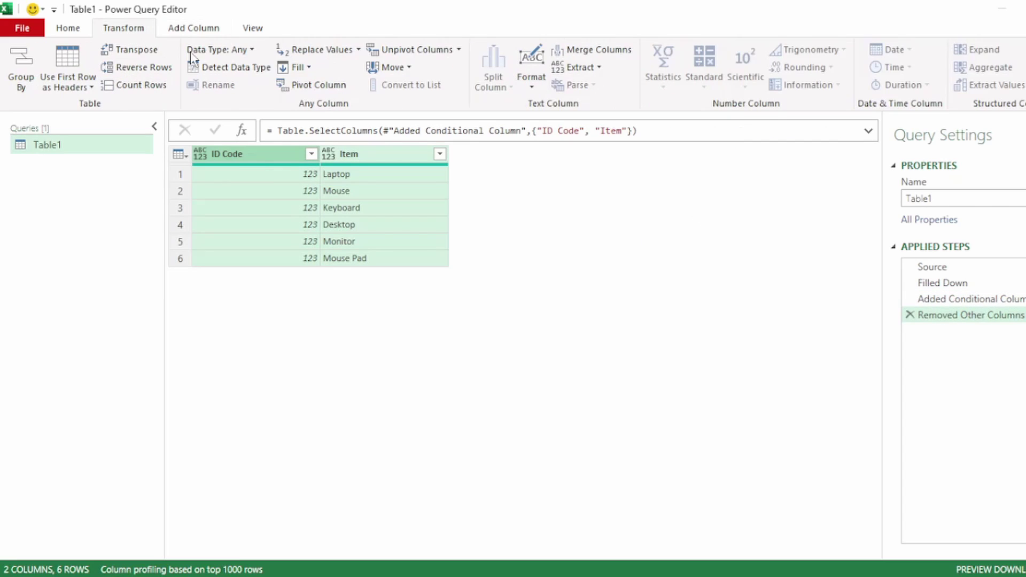
{"action": "left_click", "coordinate": [223, 68]}
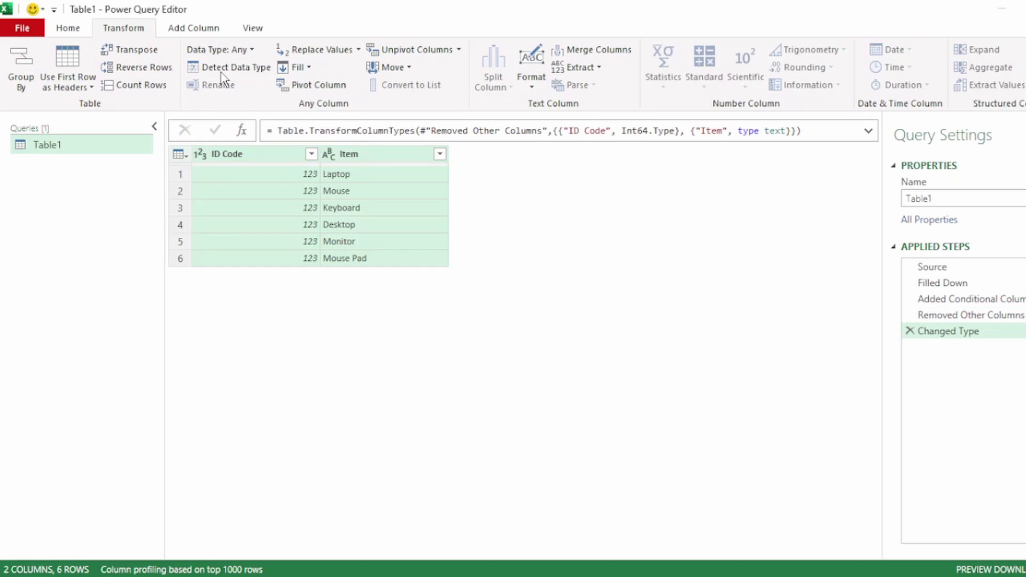